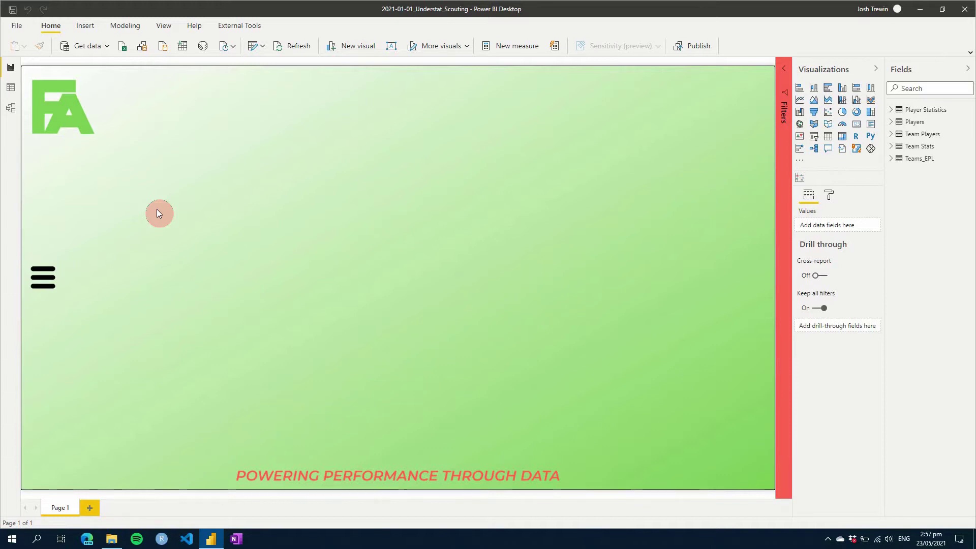
- In Data view, open Player Statistics and collapse the Team Players and Teams_EPL field lists
{"action": "left_click", "coordinate": [11, 87]}
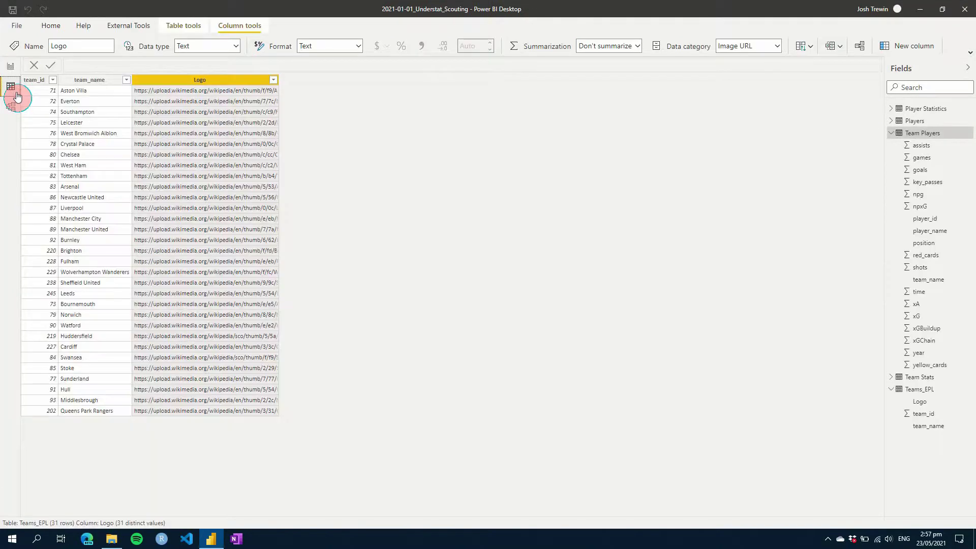
{"action": "left_click", "coordinate": [921, 114]}
{"action": "left_click", "coordinate": [891, 132]}
{"action": "left_click", "coordinate": [891, 158]}
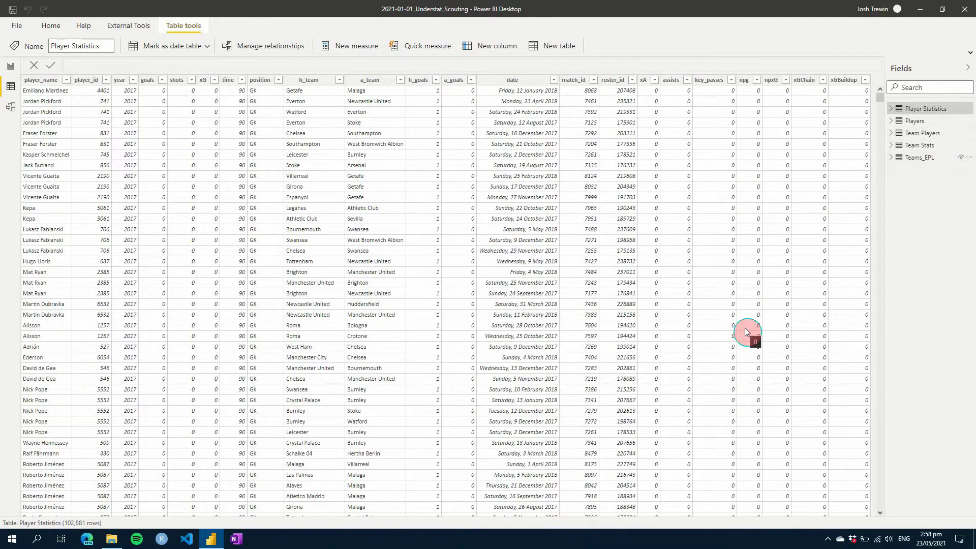
{"action": "scroll", "coordinate": [747, 331], "scroll_direction": "down", "scroll_amount": 5}
{"action": "scroll", "coordinate": [747, 331], "scroll_direction": "down", "scroll_amount": 5}
{"action": "scroll", "coordinate": [746, 331], "scroll_direction": "down", "scroll_amount": 5}
{"action": "scroll", "coordinate": [747, 330], "scroll_direction": "down", "scroll_amount": 10}
{"action": "scroll", "coordinate": [746, 331], "scroll_direction": "down", "scroll_amount": 10}
{"action": "scroll", "coordinate": [747, 331], "scroll_direction": "down", "scroll_amount": 10}
{"action": "scroll", "coordinate": [747, 331], "scroll_direction": "down", "scroll_amount": 10}
{"action": "scroll", "coordinate": [745, 329], "scroll_direction": "down", "scroll_amount": 10}
{"action": "scroll", "coordinate": [745, 329], "scroll_direction": "down", "scroll_amount": 5}
- Check the date column's sort and filter options without changing them, then view the Players table
{"action": "left_click", "coordinate": [552, 81]}
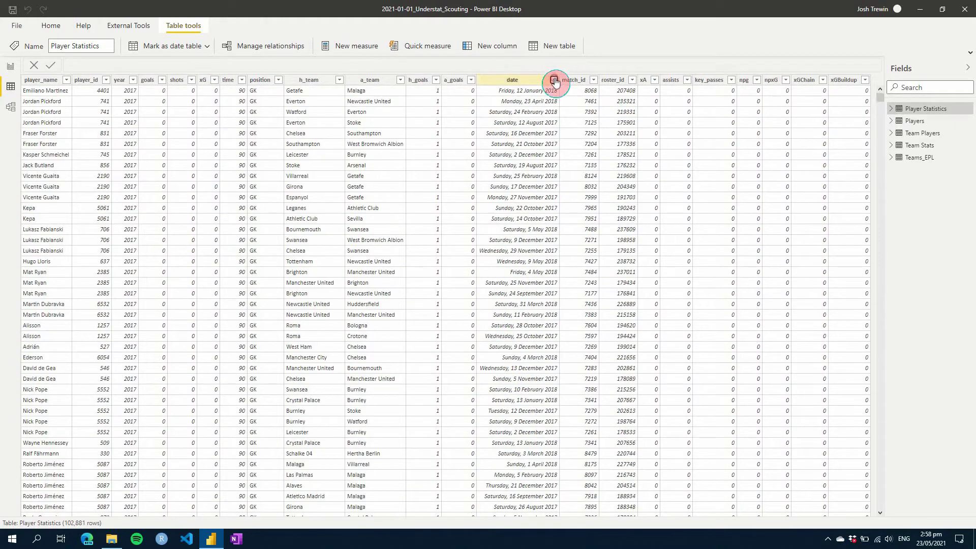
{"action": "left_click", "coordinate": [554, 81]}
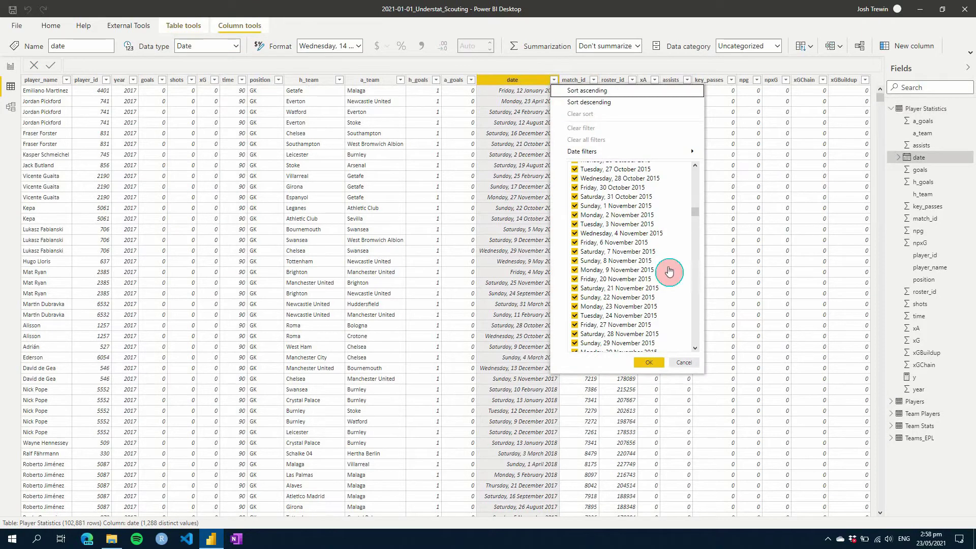
{"action": "scroll", "coordinate": [668, 271], "scroll_direction": "up", "scroll_amount": 10}
{"action": "scroll", "coordinate": [669, 272], "scroll_direction": "up", "scroll_amount": 10}
{"action": "scroll", "coordinate": [668, 272], "scroll_direction": "up", "scroll_amount": 10}
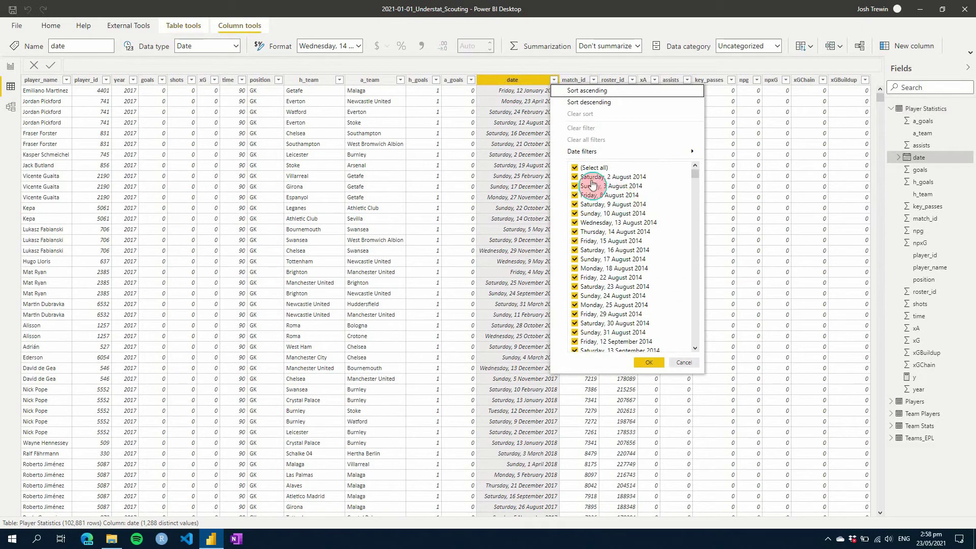
{"action": "left_click", "coordinate": [686, 362]}
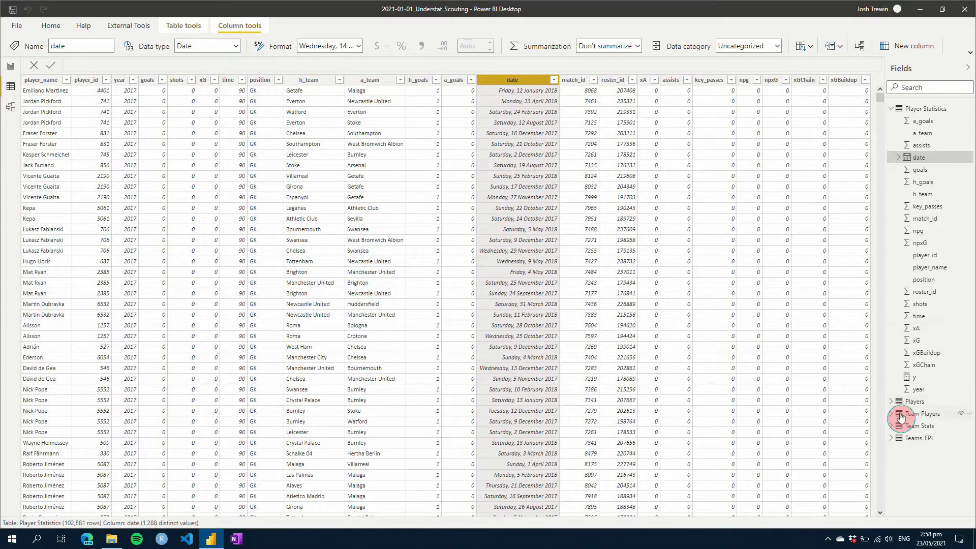
{"action": "left_click", "coordinate": [919, 403]}
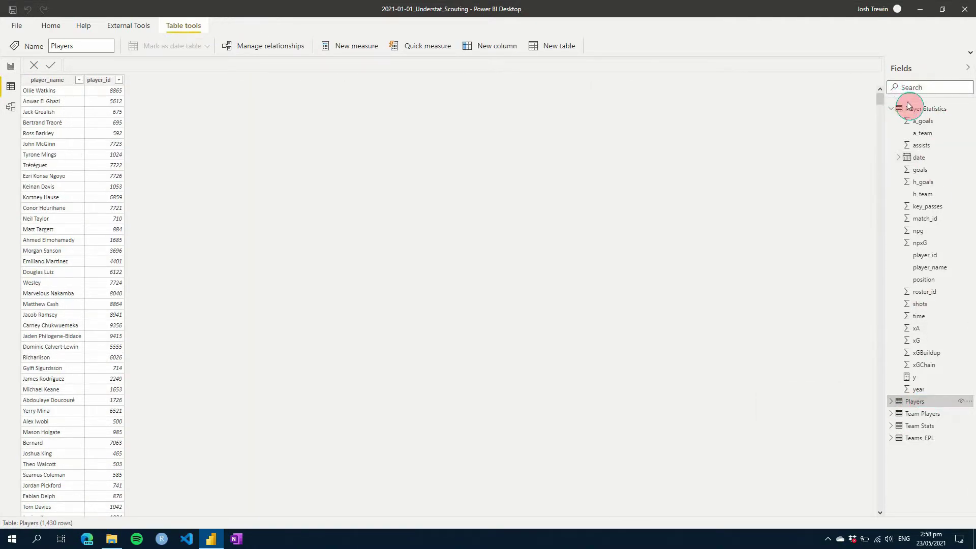
- Collapse Player Statistics and view the Team Players table of games, goals and xG
{"action": "left_click", "coordinate": [892, 108]}
{"action": "mouse_move", "coordinate": [922, 133]}
{"action": "left_click", "coordinate": [915, 135]}
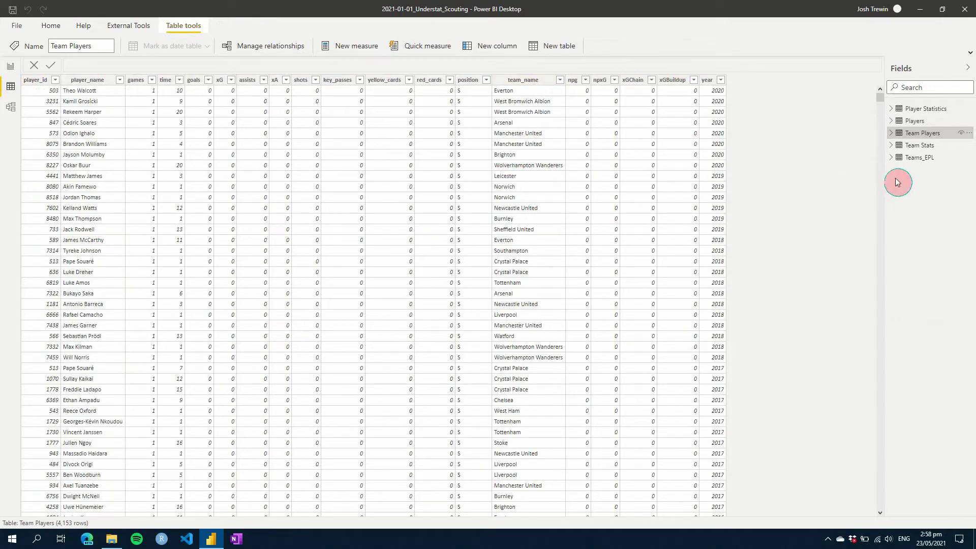
- Look over the Team Stats table, then view the Teams_EPL table of 31 teams
{"action": "left_click", "coordinate": [918, 146]}
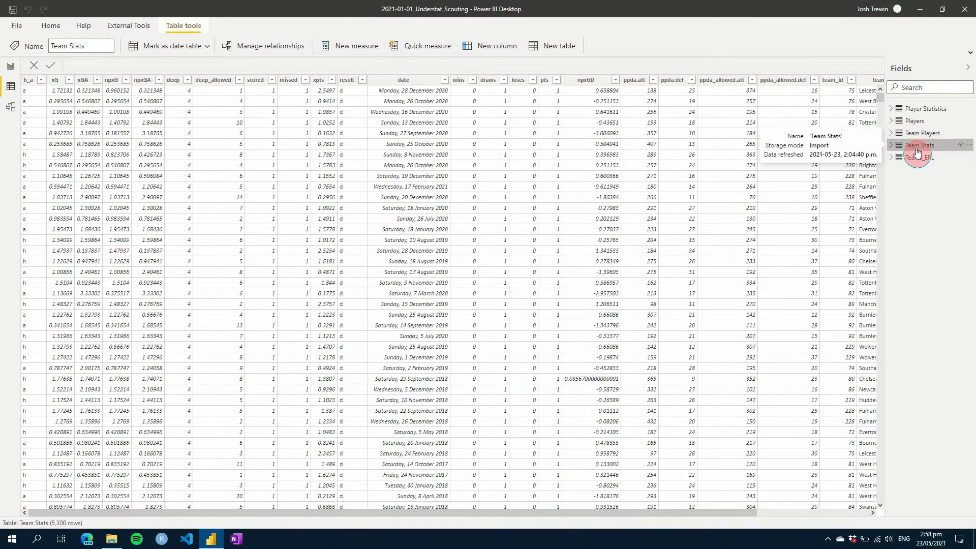
{"action": "scroll", "coordinate": [567, 261], "scroll_direction": "right", "scroll_amount": 3}
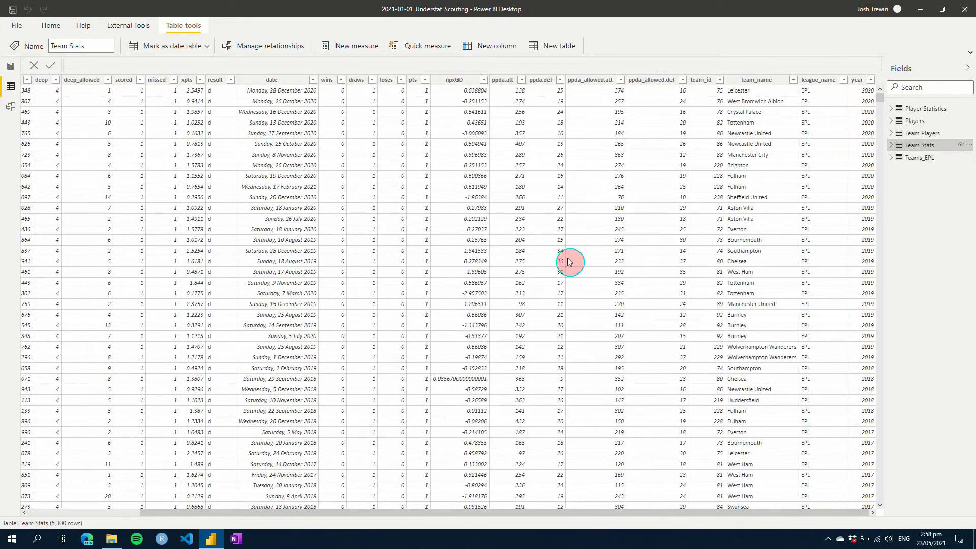
{"action": "scroll", "coordinate": [567, 261], "scroll_direction": "left", "scroll_amount": 3}
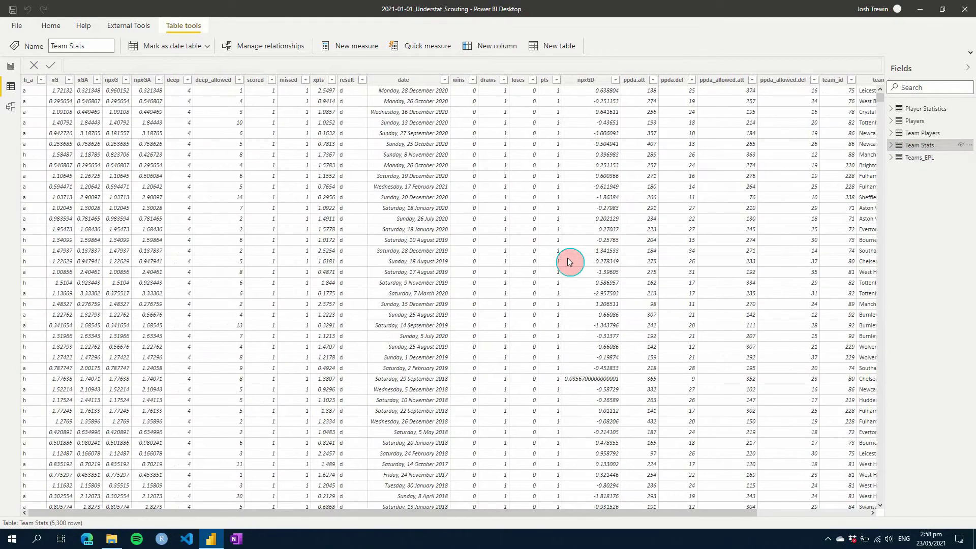
{"action": "scroll", "coordinate": [567, 262], "scroll_direction": "right", "scroll_amount": 3}
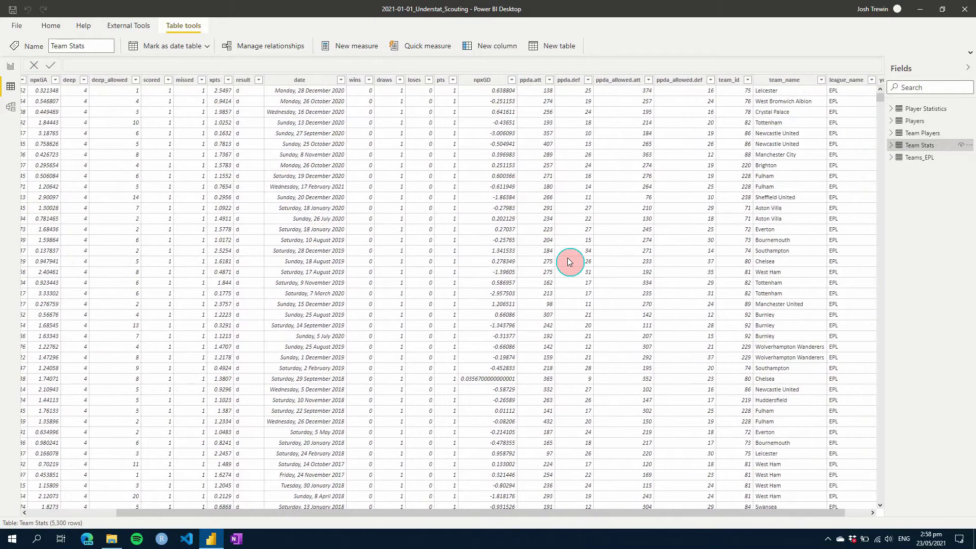
{"action": "scroll", "coordinate": [568, 261], "scroll_direction": "left", "scroll_amount": 3}
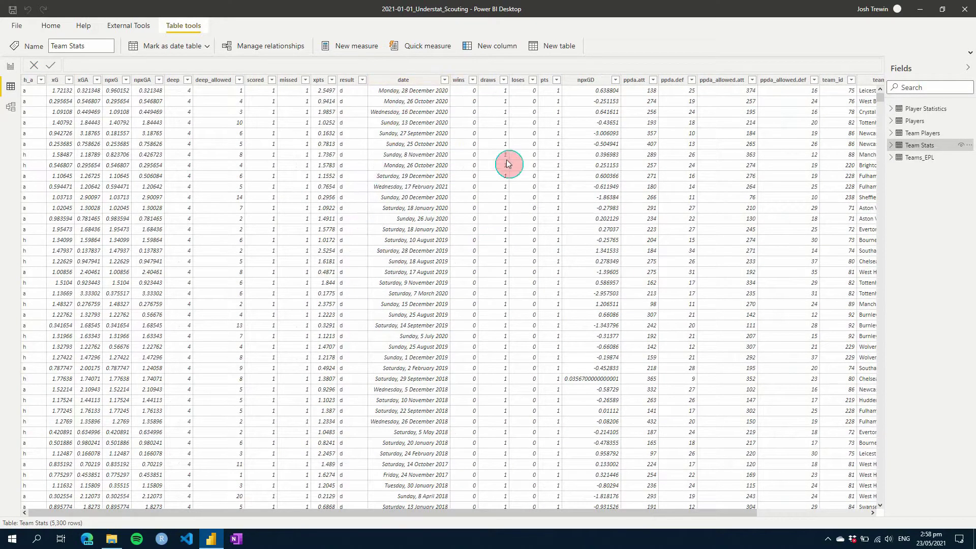
{"action": "left_click", "coordinate": [443, 170]}
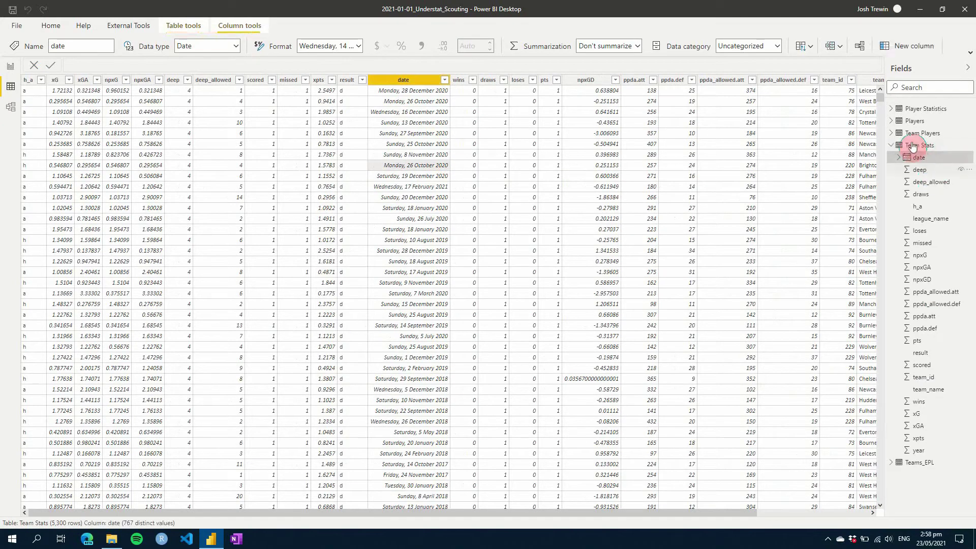
{"action": "left_click", "coordinate": [892, 146]}
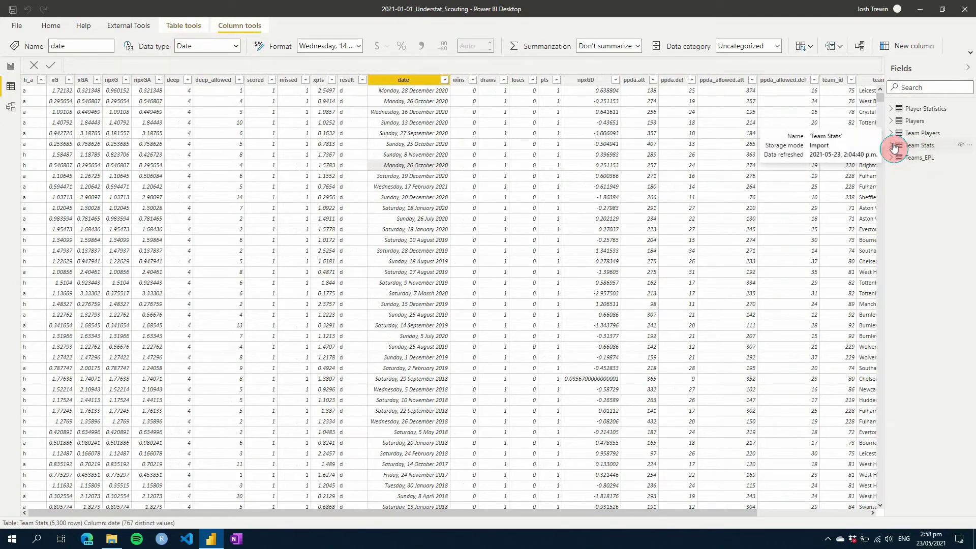
{"action": "left_click", "coordinate": [915, 157]}
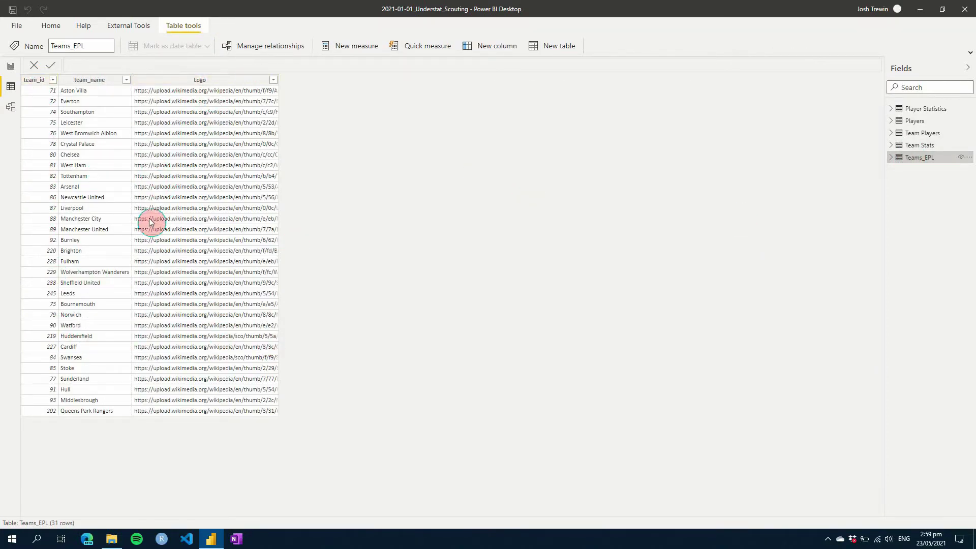
- Return to the report page and add an empty scatter chart
{"action": "left_click", "coordinate": [12, 69]}
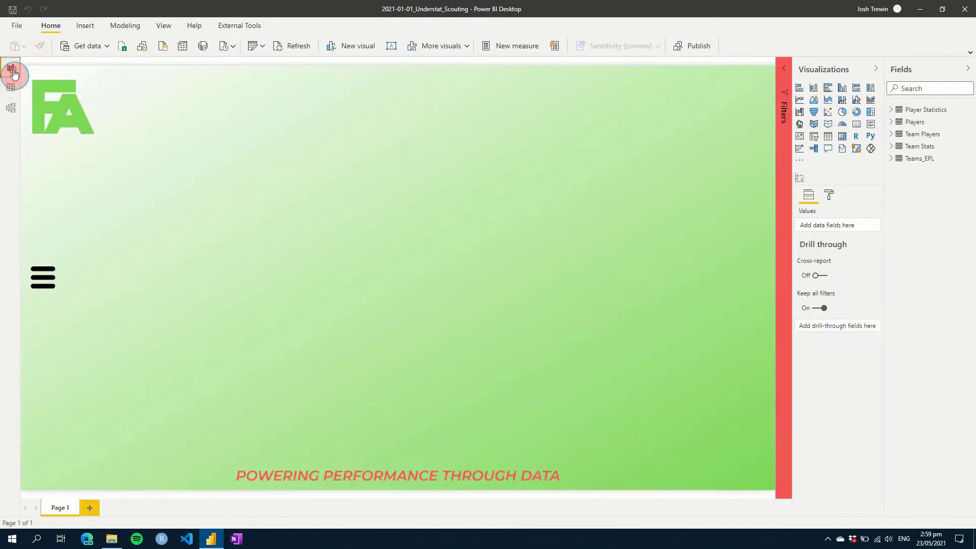
{"action": "left_click", "coordinate": [400, 313]}
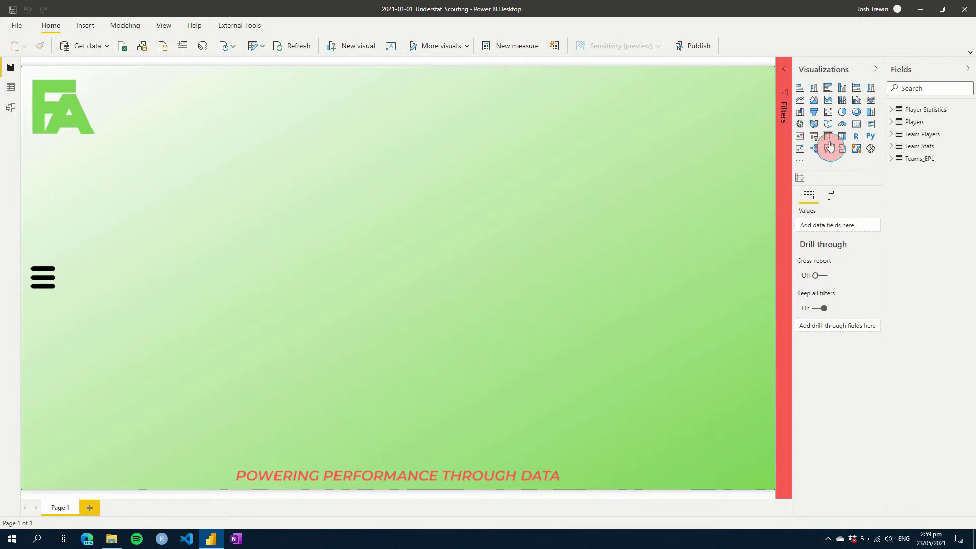
{"action": "left_click", "coordinate": [829, 112]}
- Move and enlarge the scatter chart to fill the middle of the canvas
{"action": "mouse_move", "coordinate": [182, 160]}
{"action": "left_mouse_down"}
{"action": "mouse_move", "coordinate": [289, 270]}
{"action": "mouse_move", "coordinate": [280, 224]}
{"action": "left_mouse_up"}
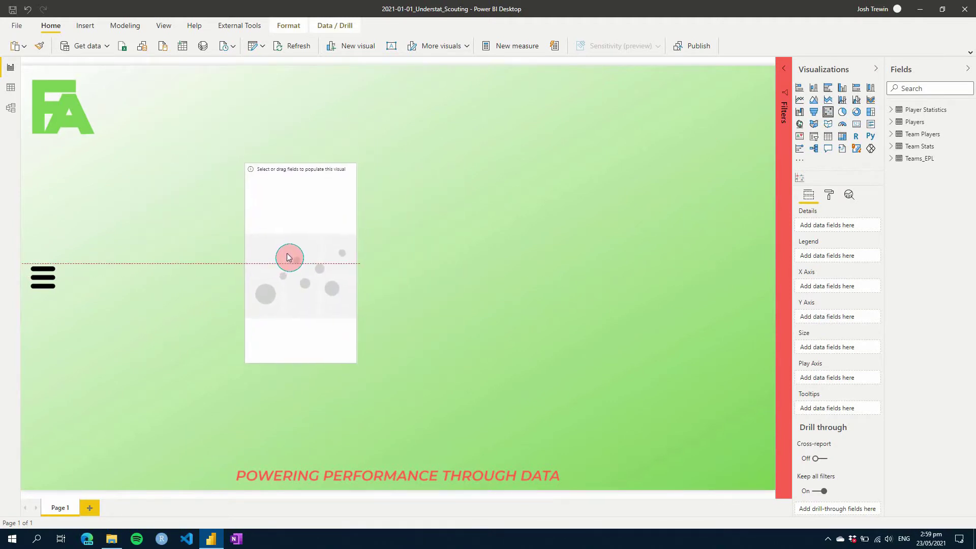
{"action": "left_click_drag", "start_coordinate": [337, 316], "coordinate": [348, 323]}
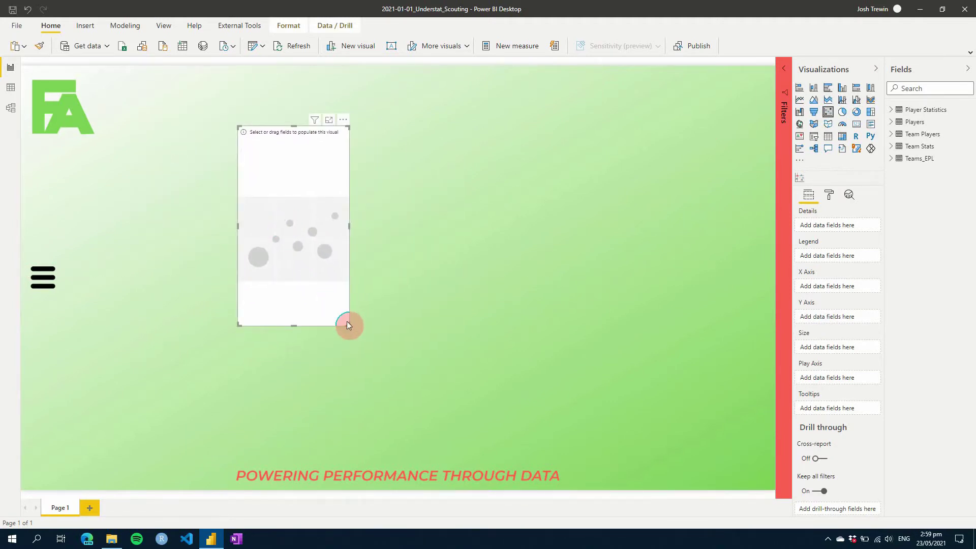
{"action": "left_click_drag", "start_coordinate": [469, 360], "coordinate": [623, 429]}
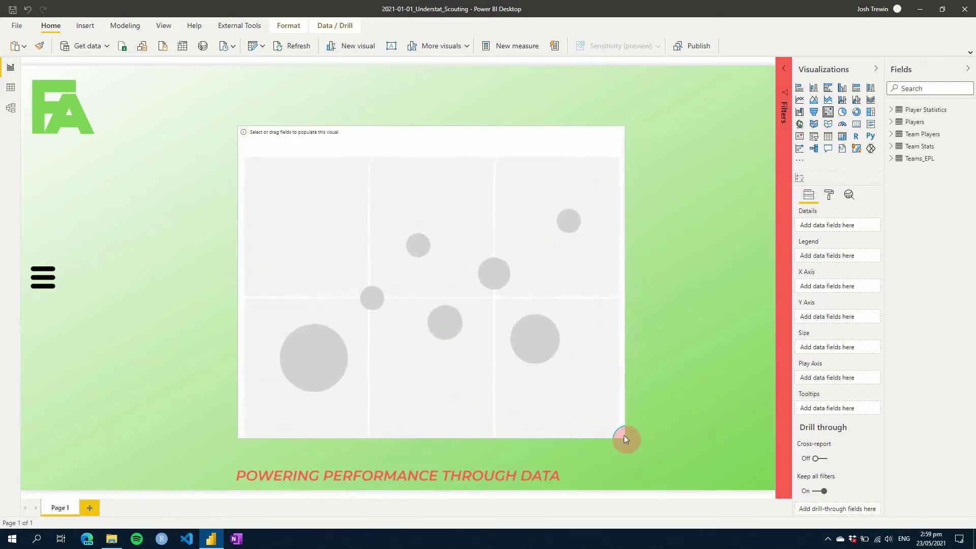
{"action": "left_click_drag", "start_coordinate": [623, 428], "coordinate": [620, 436]}
{"action": "left_click_drag", "start_coordinate": [432, 344], "coordinate": [407, 338]}
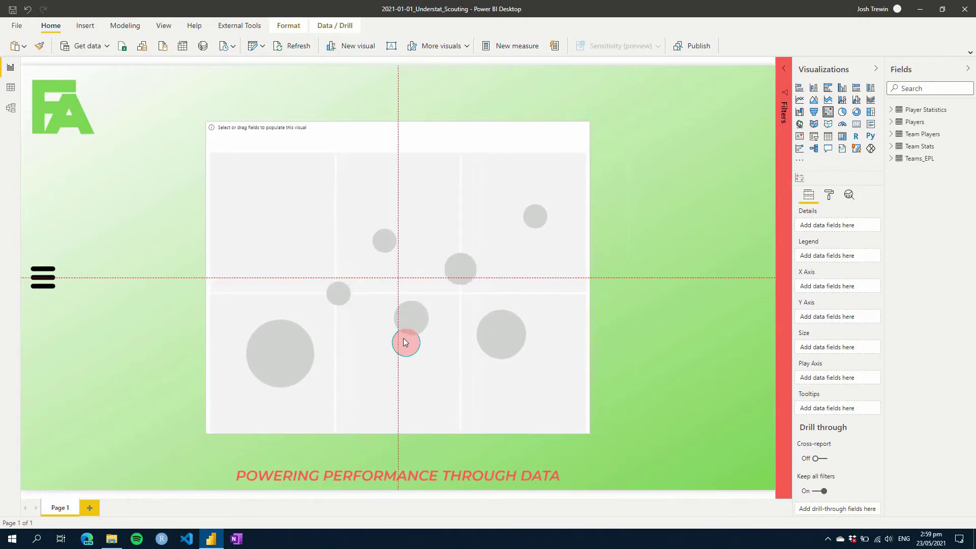
{"action": "left_click_drag", "start_coordinate": [407, 342], "coordinate": [400, 342]}
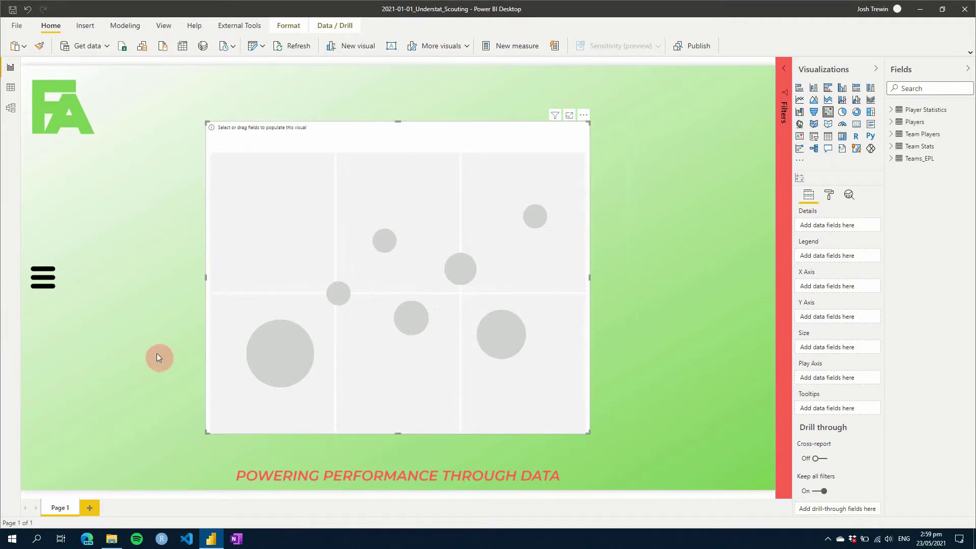
- Show the slicer pane, keep the year range at 2020, and clear the Chelsea team filter
{"action": "left_click", "coordinate": [49, 284]}
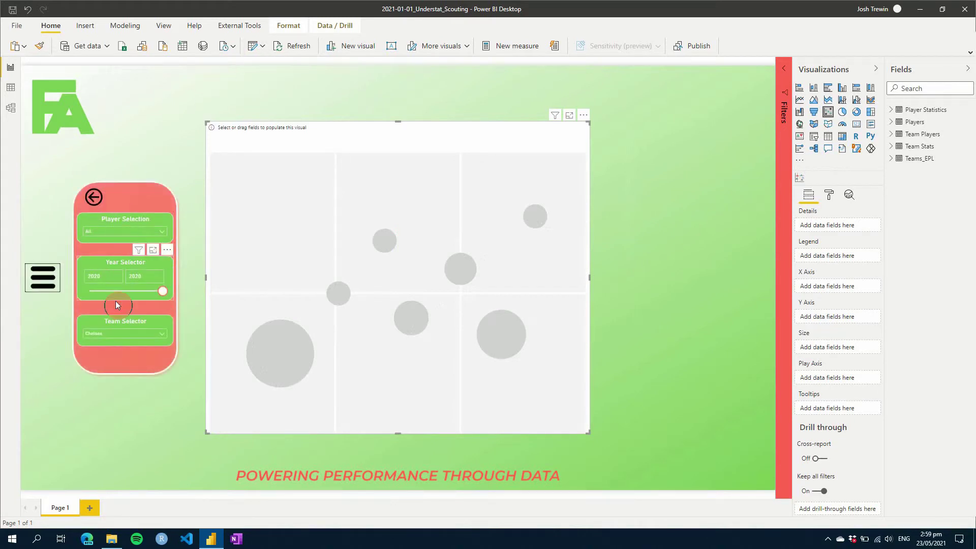
{"action": "mouse_move", "coordinate": [163, 291]}
{"action": "left_mouse_down"}
{"action": "mouse_move", "coordinate": [88, 292]}
{"action": "mouse_move", "coordinate": [162, 291]}
{"action": "left_mouse_up"}
{"action": "left_click", "coordinate": [98, 277]}
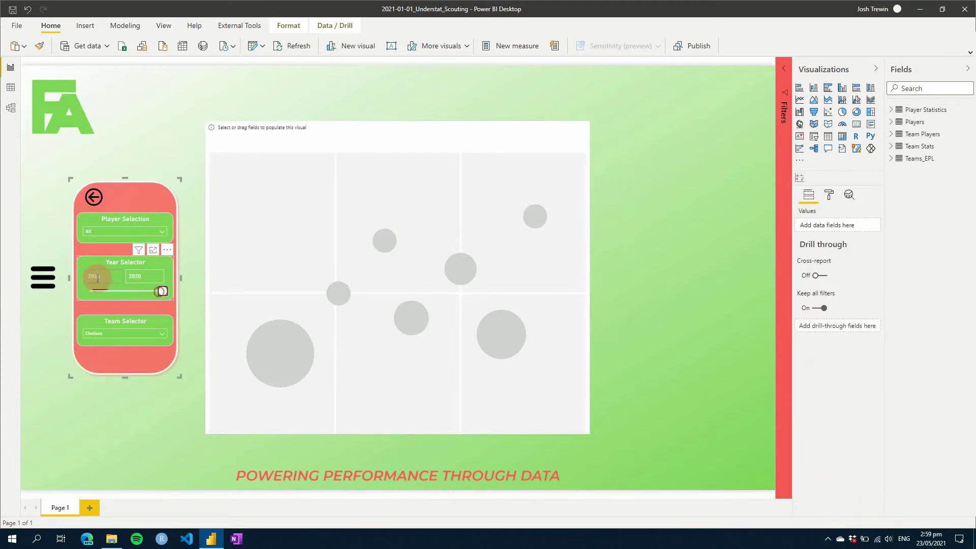
{"action": "left_click", "coordinate": [140, 276]}
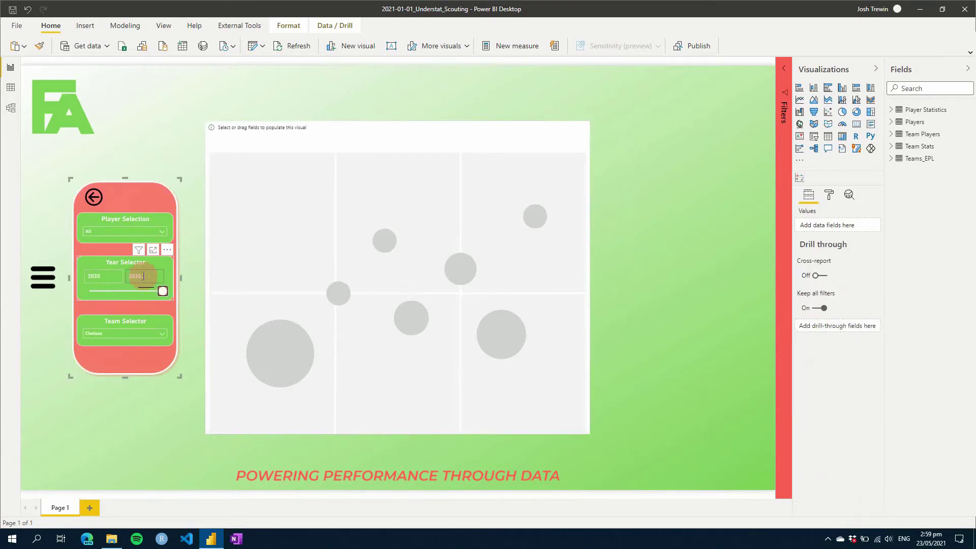
{"action": "left_click", "coordinate": [132, 333]}
{"action": "left_click", "coordinate": [89, 282]}
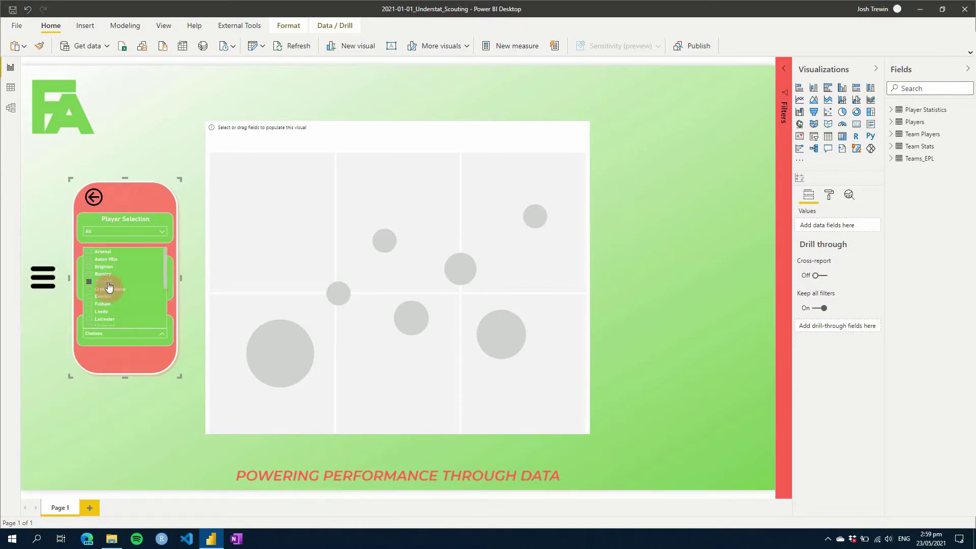
{"action": "left_click", "coordinate": [170, 451]}
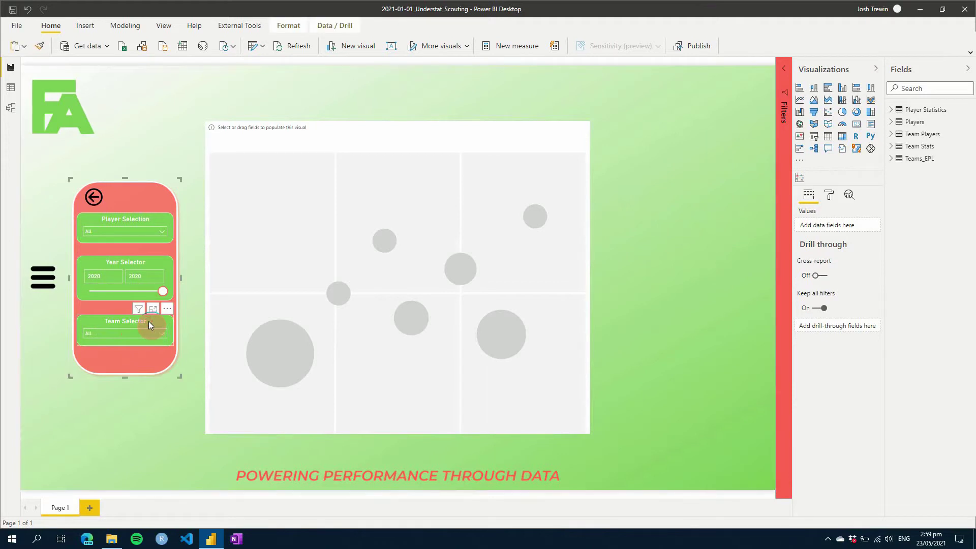
- Check the Team Selector slicer, expand the Team Stats fields, and select the scatter chart
{"action": "left_click", "coordinate": [135, 322]}
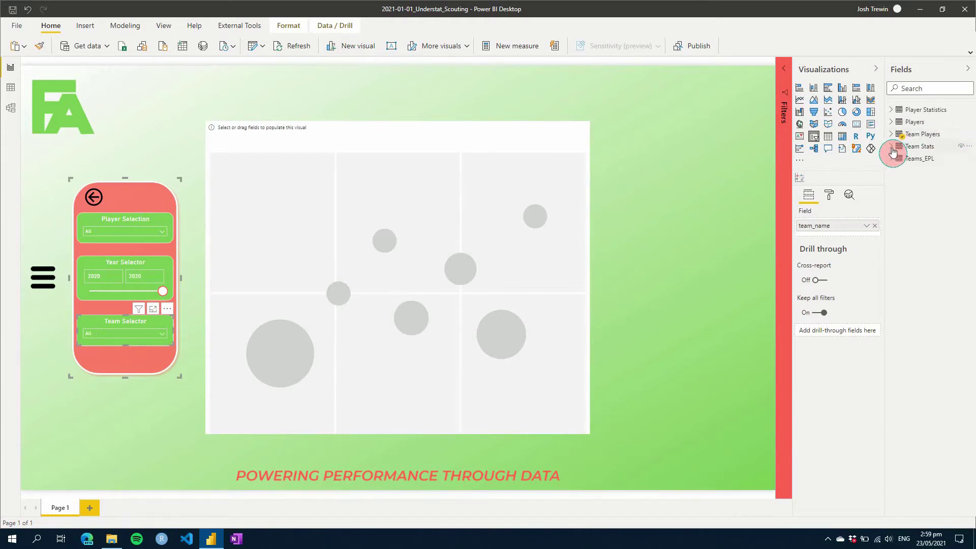
{"action": "left_click", "coordinate": [891, 148]}
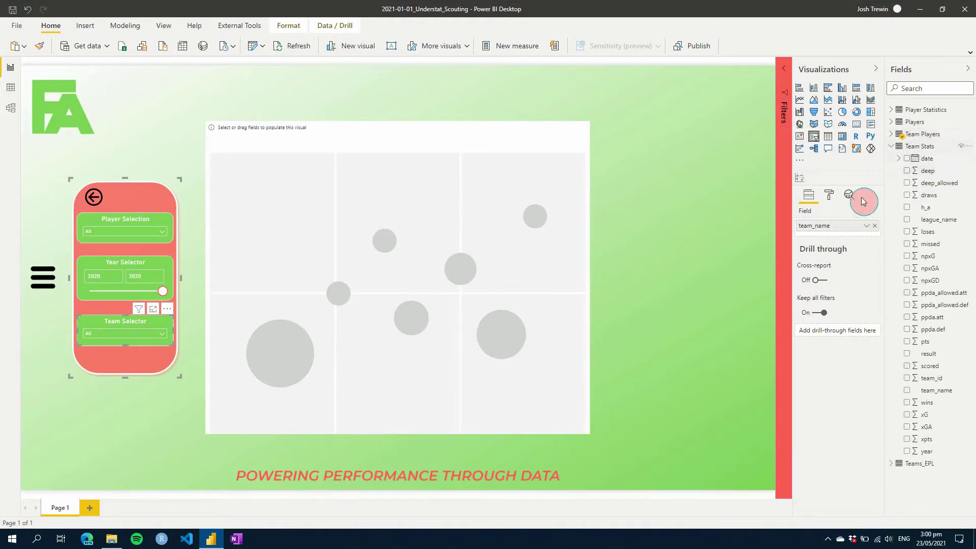
{"action": "left_click", "coordinate": [497, 233]}
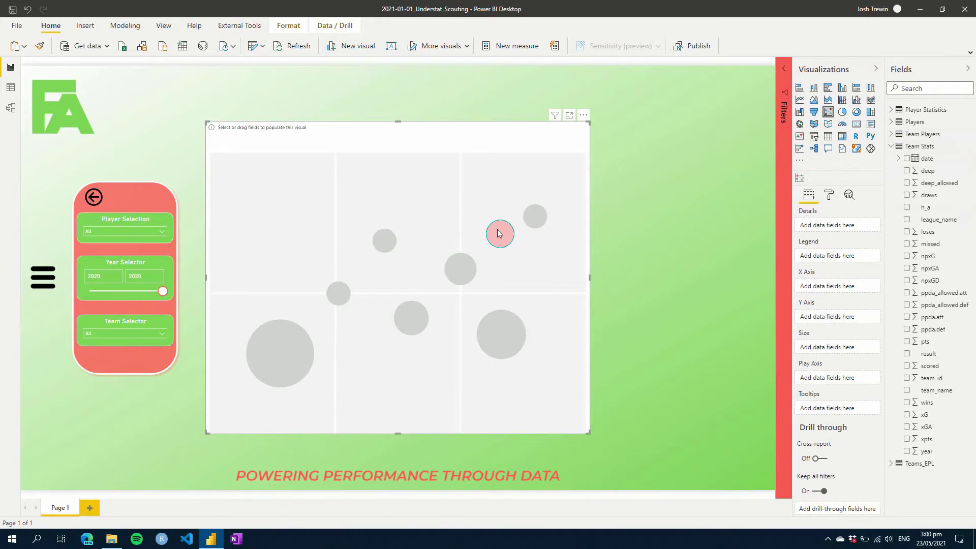
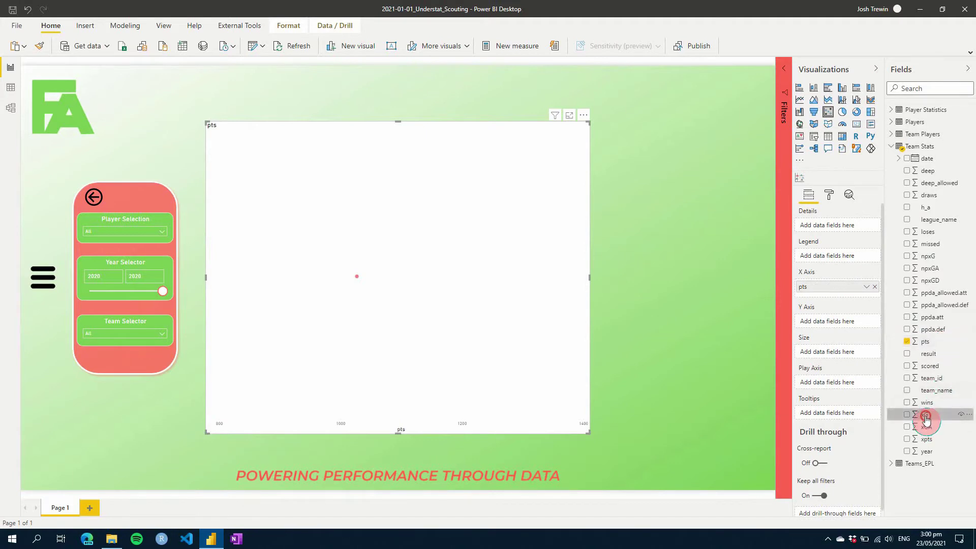
- Plot pts against xG for each team_name and widen the year slicer to start at 2016
{"action": "left_click_drag", "start_coordinate": [925, 419], "coordinate": [835, 327]}
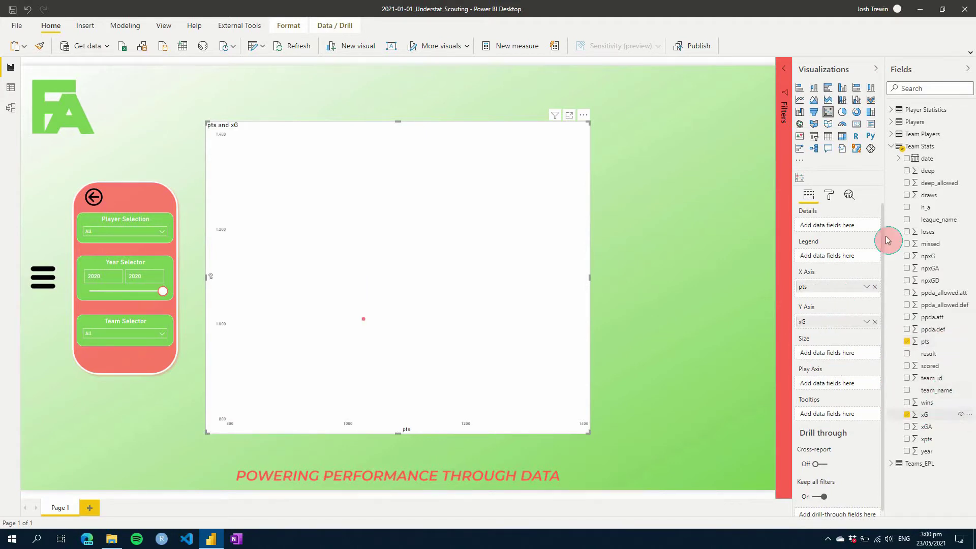
{"action": "left_click_drag", "start_coordinate": [926, 392], "coordinate": [844, 232]}
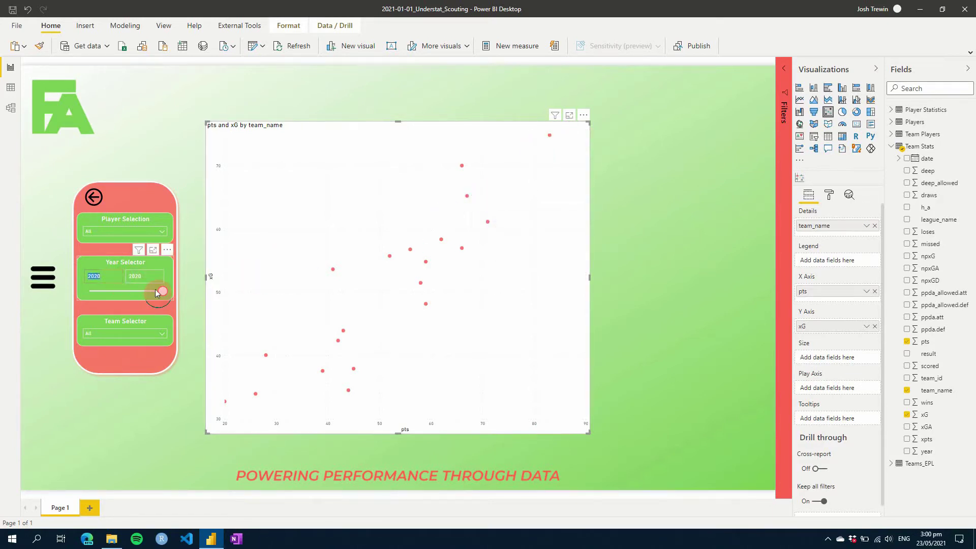
{"action": "left_click_drag", "start_coordinate": [163, 292], "coordinate": [115, 292]}
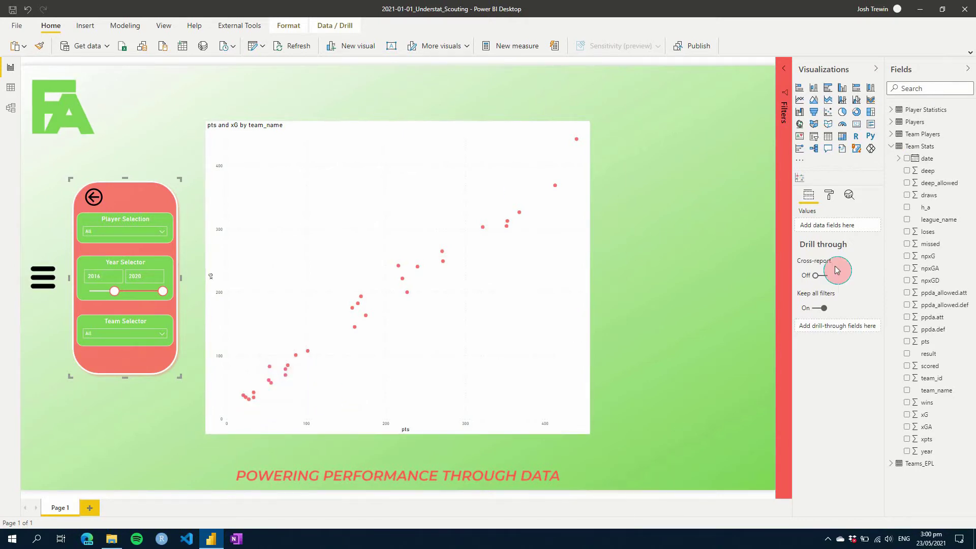
- Add a Games measure to Team Stats defined as COUNTA('Team Stats'[date])
{"action": "left_click", "coordinate": [736, 285]}
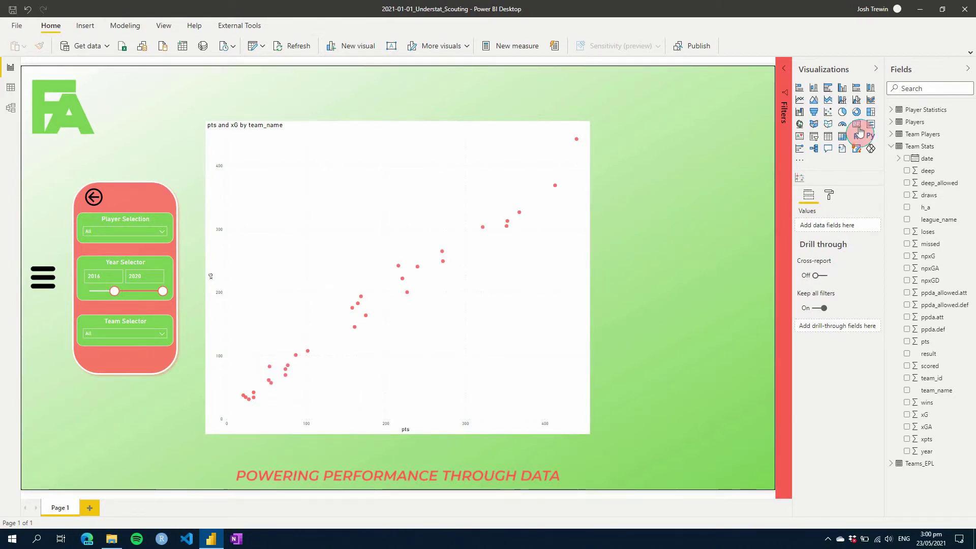
{"action": "left_click", "coordinate": [912, 149]}
{"action": "right_click", "coordinate": [913, 148]}
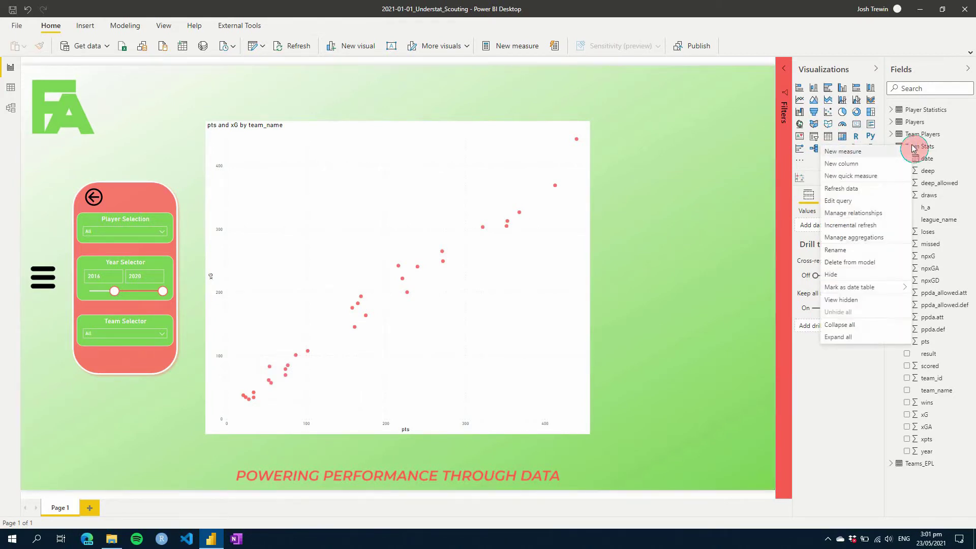
{"action": "left_click", "coordinate": [856, 152]}
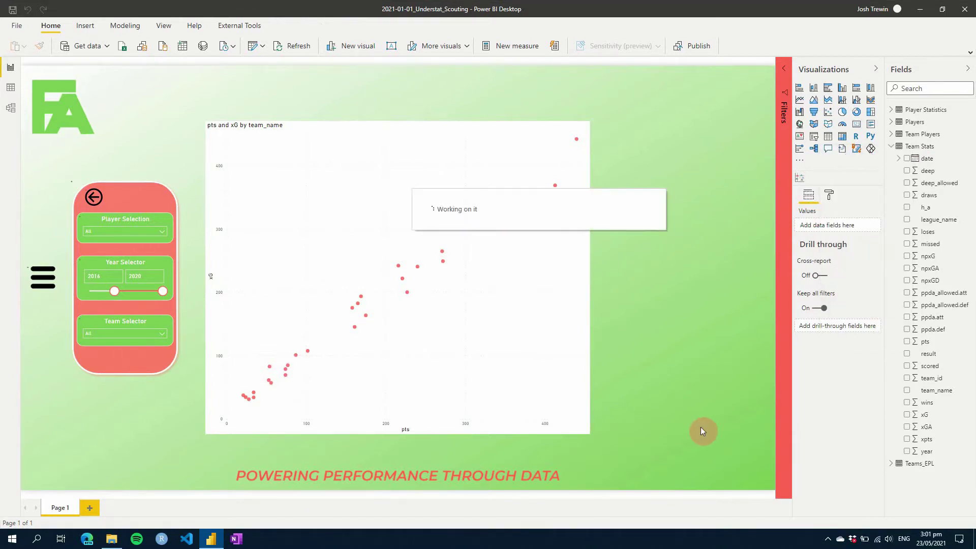
{"action": "type", "text": "Go"}
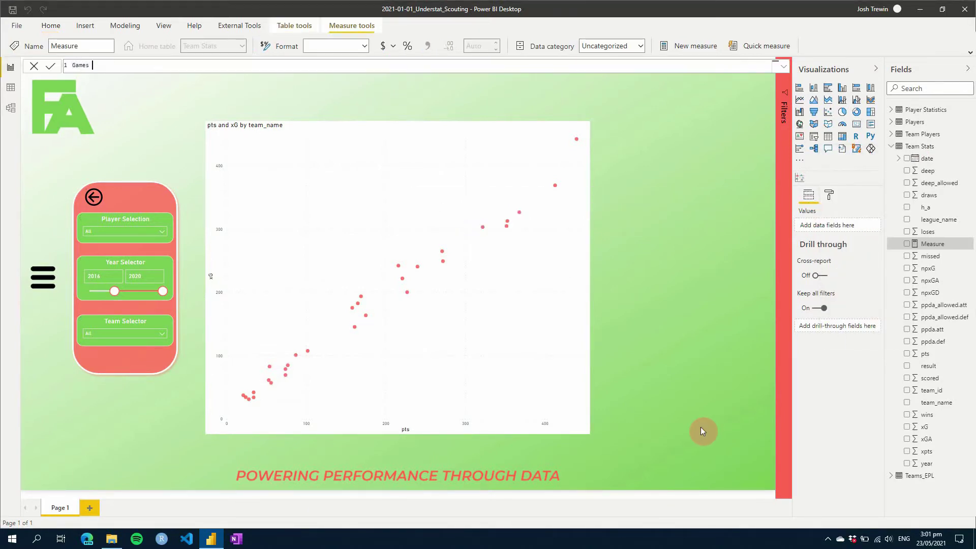
{"action": "type", "text": "COUNT "}
{"action": "type", "text": "A ("}
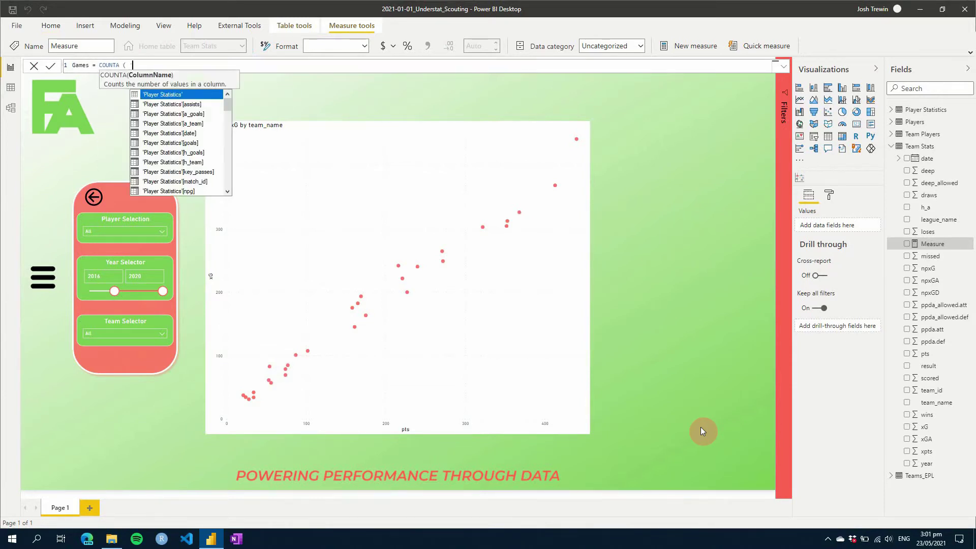
{"action": "type", "text": "'team"}
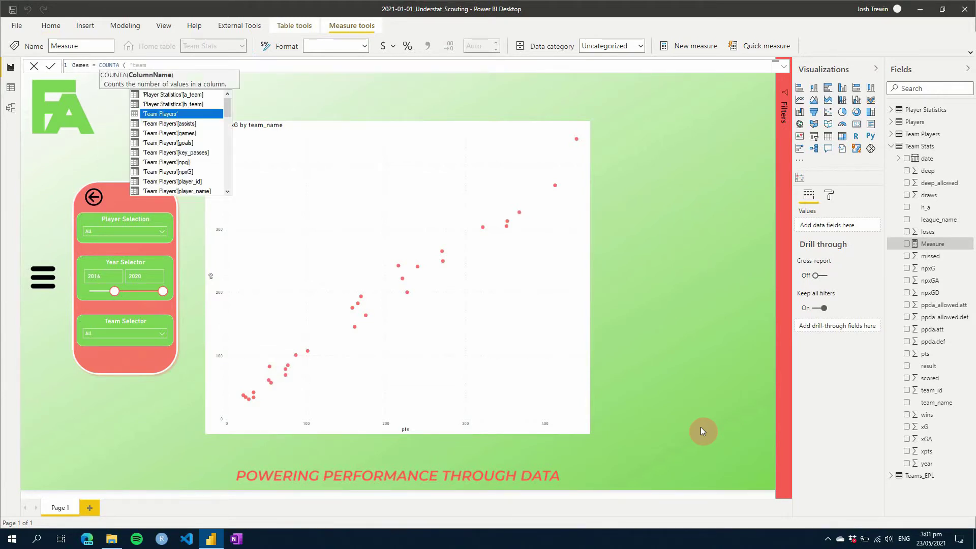
{"action": "type", "text": " s"}
{"action": "type", "text": "ts"}
{"action": "key", "text": "Down"}
{"action": "key", "text": "Tab"}
{"action": "type", "text": ")"}
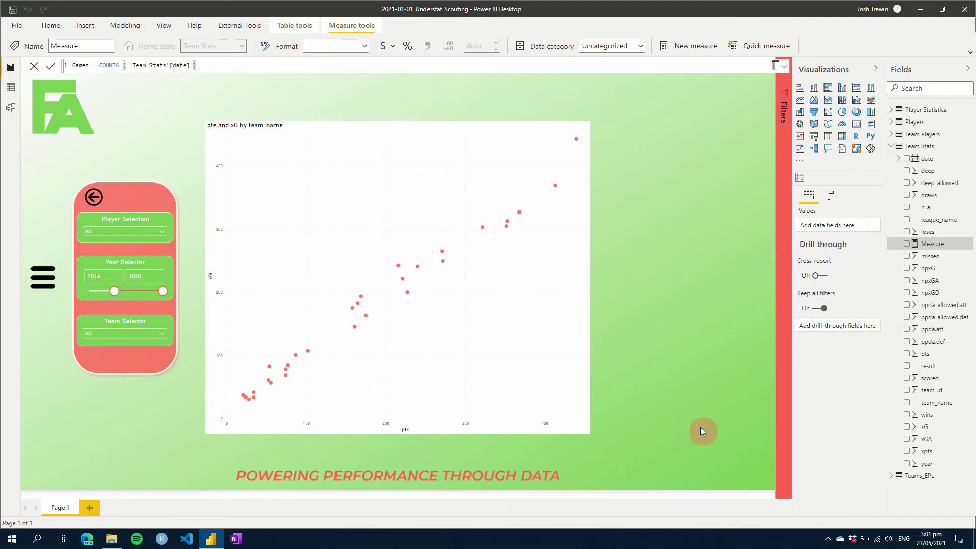
{"action": "key", "text": "Return"}
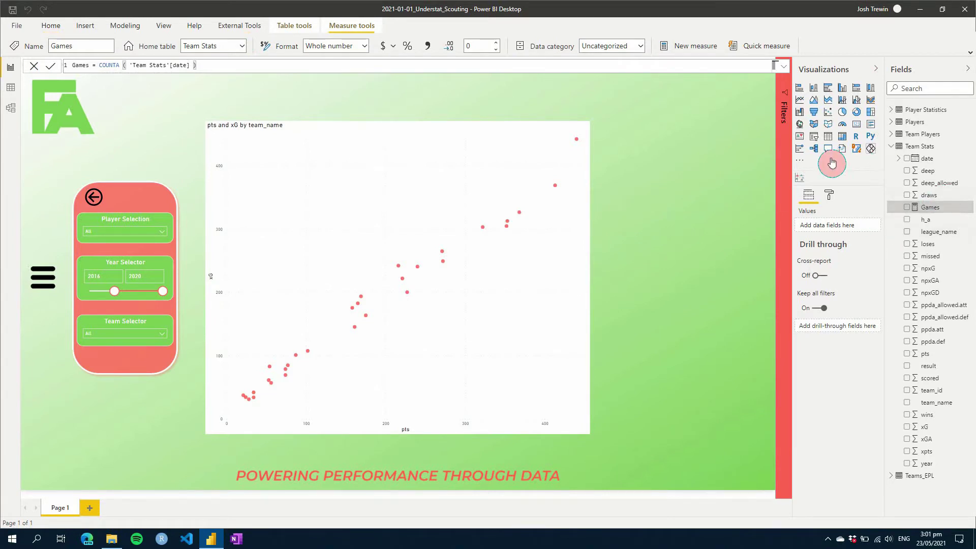
{"action": "left_click", "coordinate": [429, 180]}
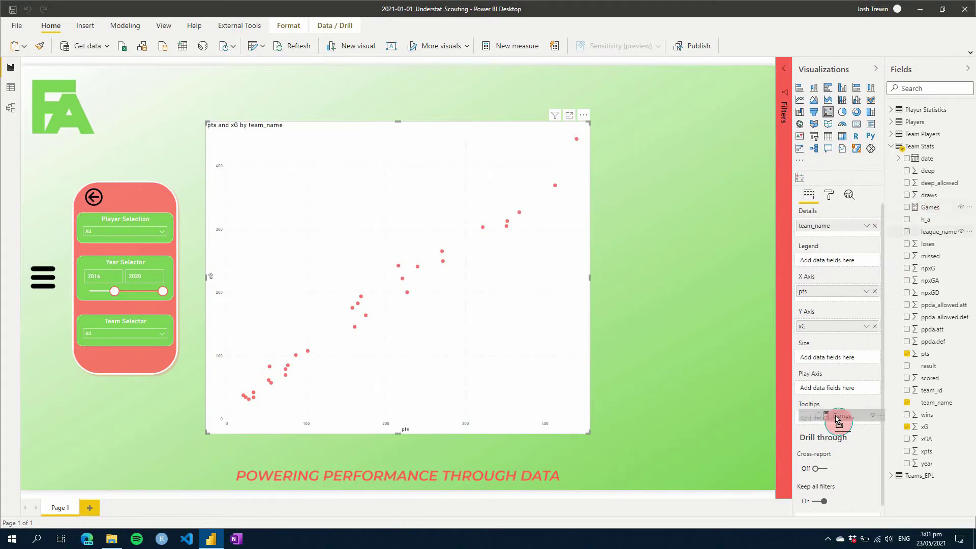
{"action": "left_click_drag", "start_coordinate": [925, 212], "coordinate": [827, 418]}
{"action": "left_click", "coordinate": [577, 138]}
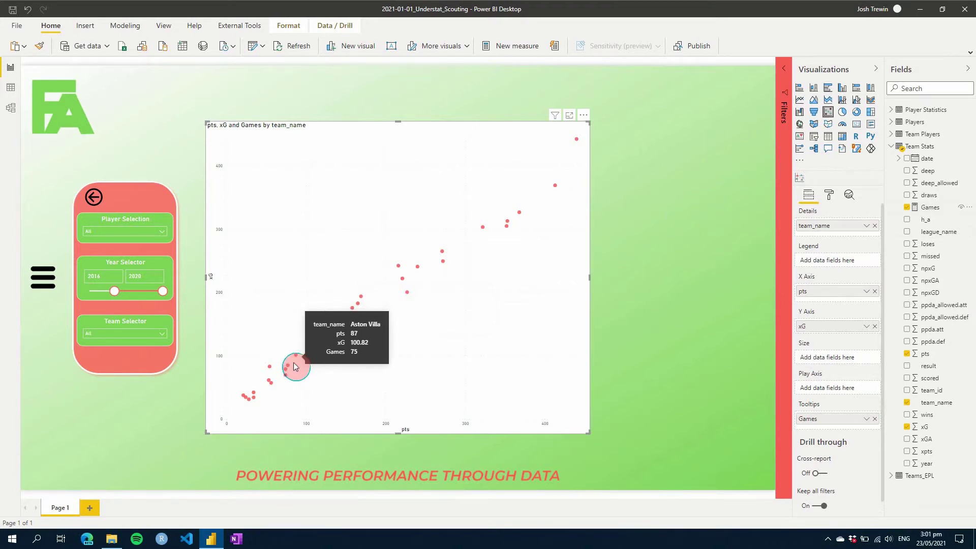
{"action": "left_click", "coordinate": [907, 208]}
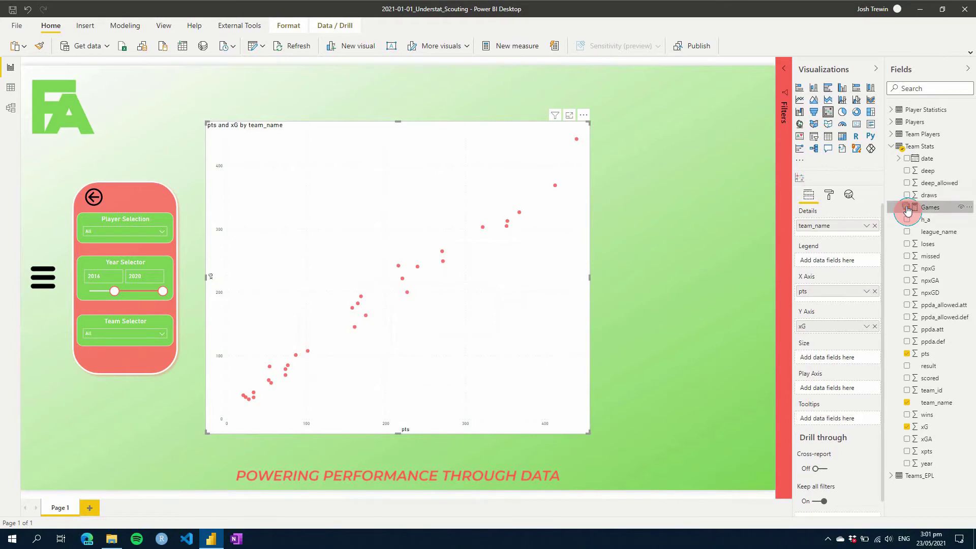
- Discard an accidental calculated column and start a new measure in Team Stats
{"action": "right_click", "coordinate": [928, 147]}
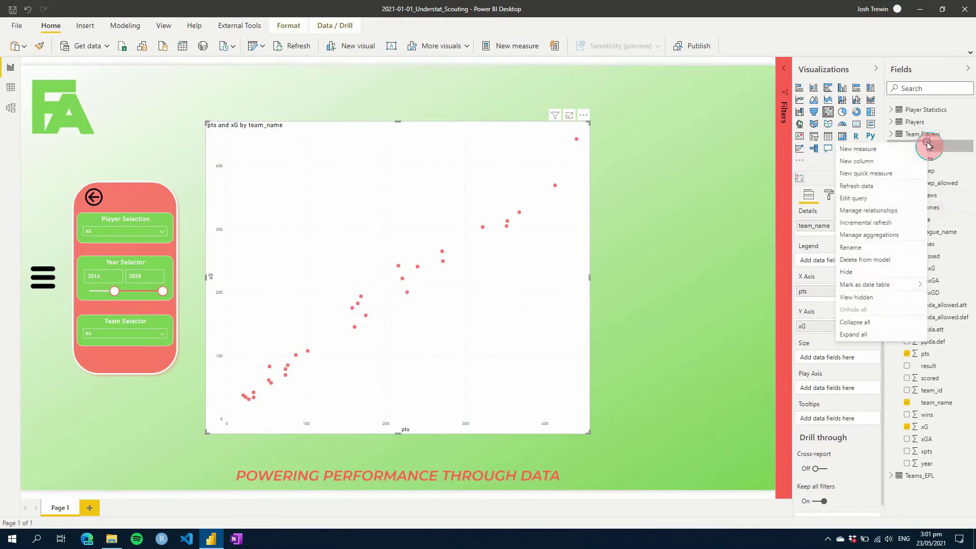
{"action": "left_click", "coordinate": [874, 168]}
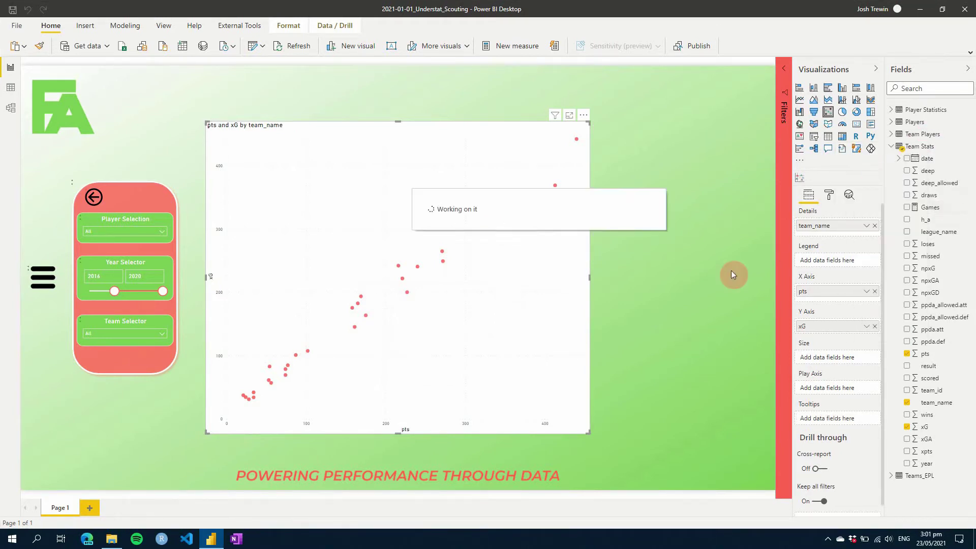
{"action": "left_click", "coordinate": [915, 154]}
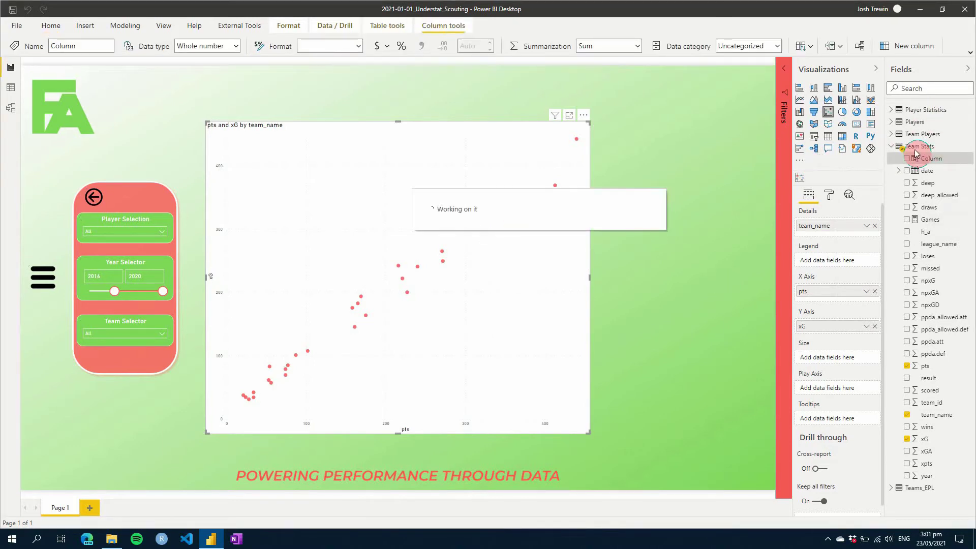
{"action": "right_click", "coordinate": [915, 150]}
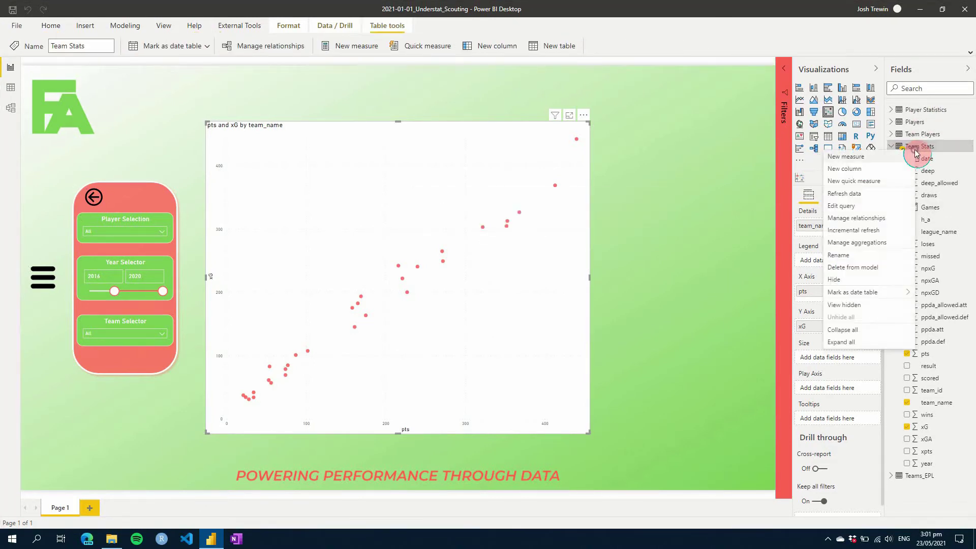
{"action": "left_click", "coordinate": [864, 159]}
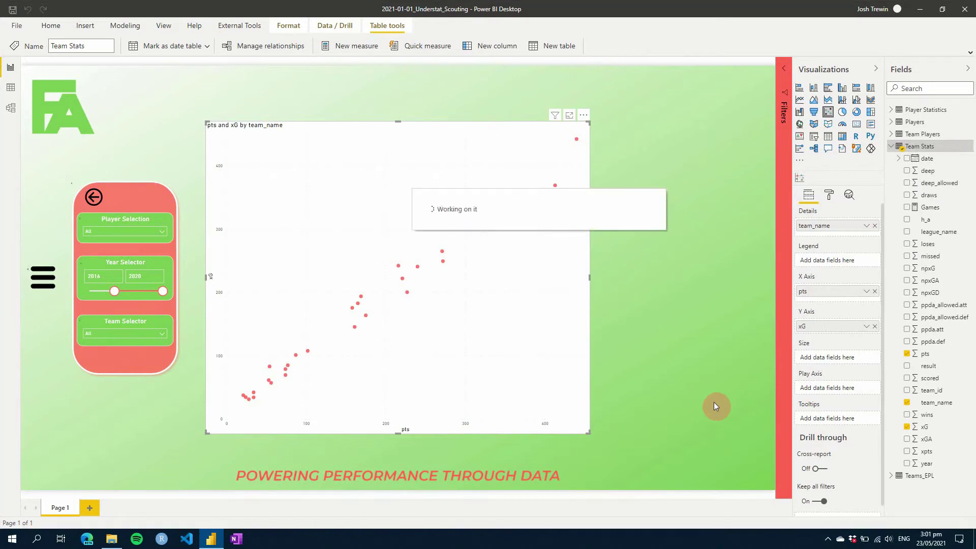
{"action": "type", "text": "Points per ga"}
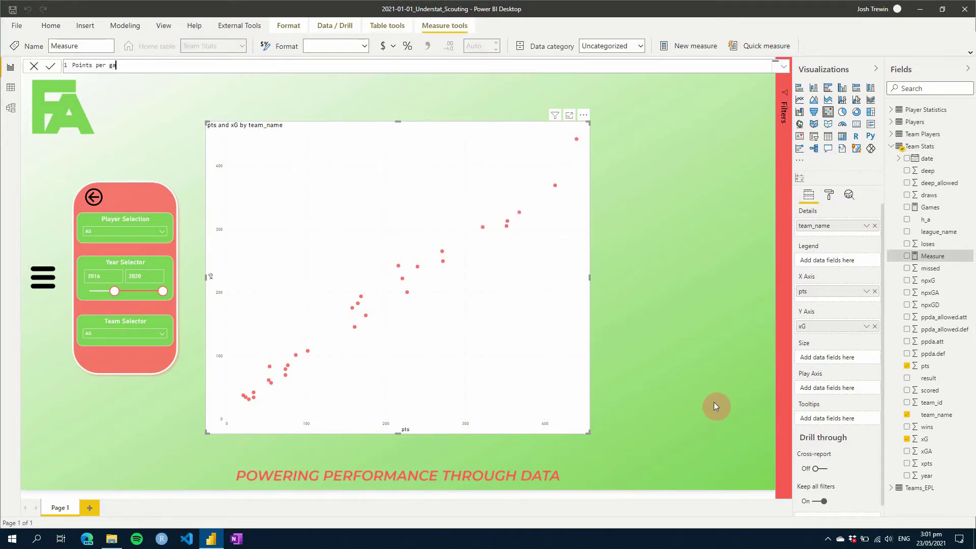
- Write Points Per Game with _games and _points (sum of pts) variables, returning _points / _games
{"action": "key", "text": "ctrl+shift+Left"}
{"action": "key", "text": "ctrl+shift+Left"}
{"action": "type", "text": "Per"}
{"action": "key", "text": "shift+Return"}
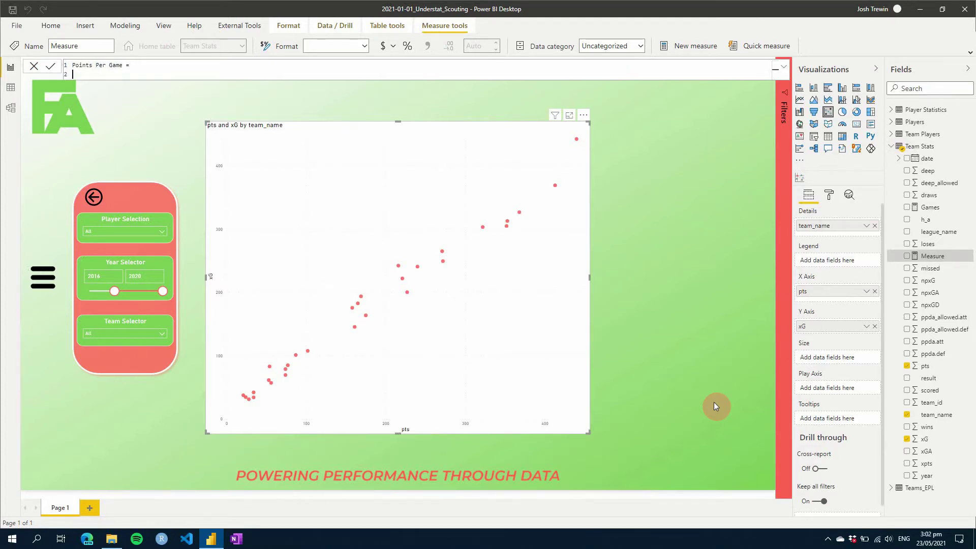
{"action": "type", "text": "VAR _games = "}
{"action": "type", "text": "["}
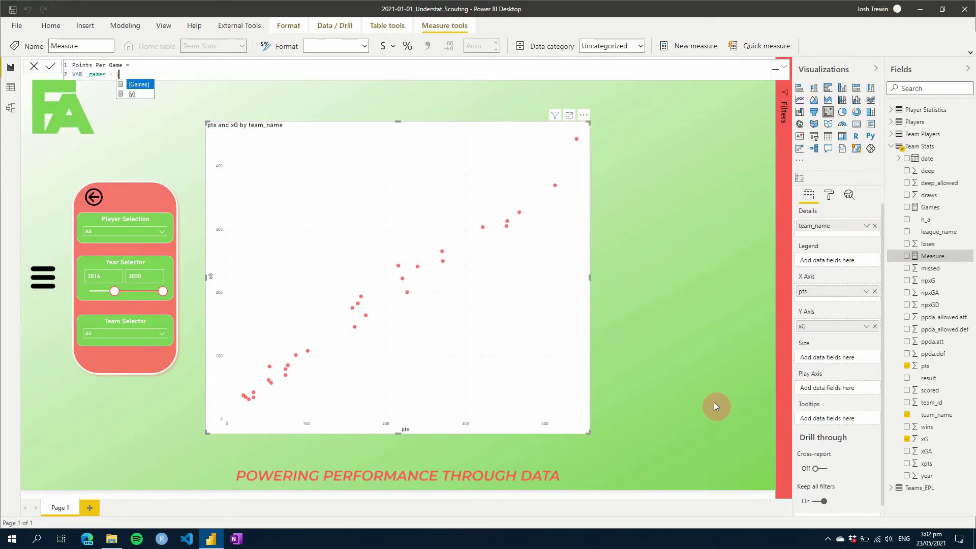
{"action": "type", "text": "Games]"}
{"action": "key", "text": "shift+Return"}
{"action": "type", "text": "VAR _points ="}
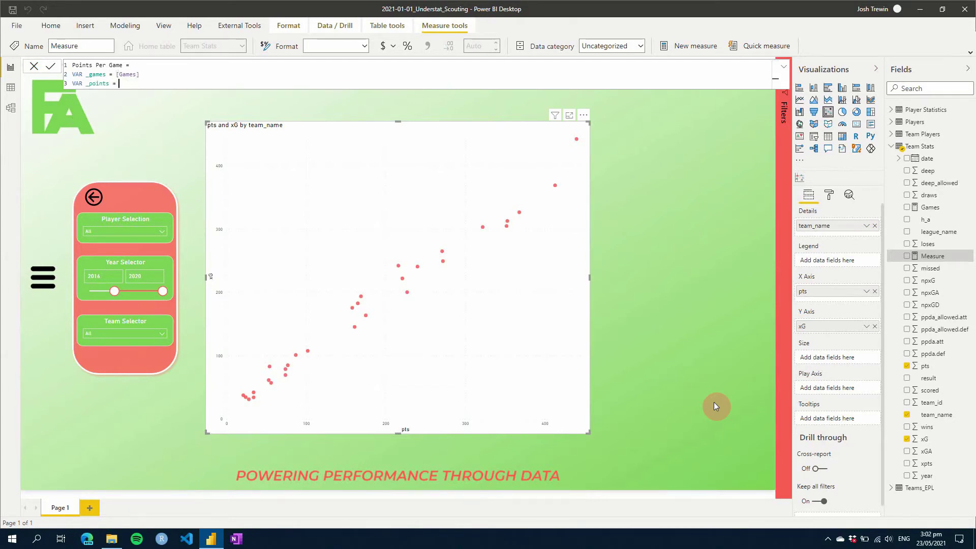
{"action": "type", "text": "SUM ( pt"}
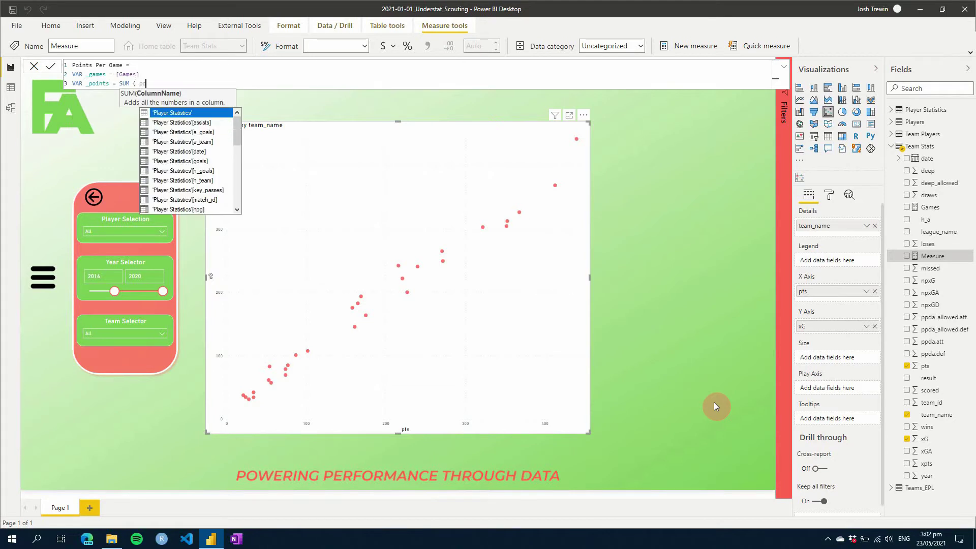
{"action": "type", "text": "point"}
{"action": "key", "text": "BackSpace"}
{"action": "key", "text": "BackSpace"}
{"action": "type", "text": "pts"}
{"action": "key", "text": "Tab"}
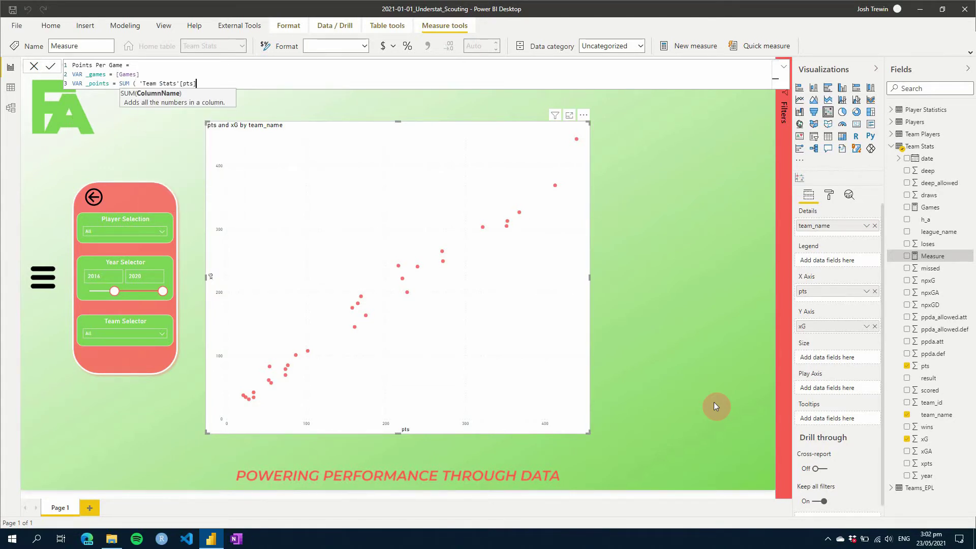
{"action": "type", "text": ")"}
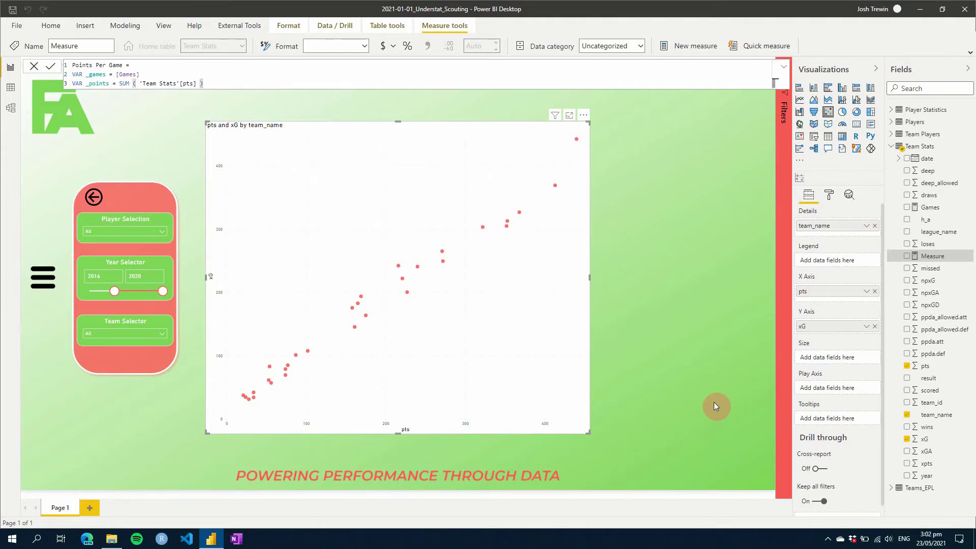
{"action": "key", "text": "shift+Return"}
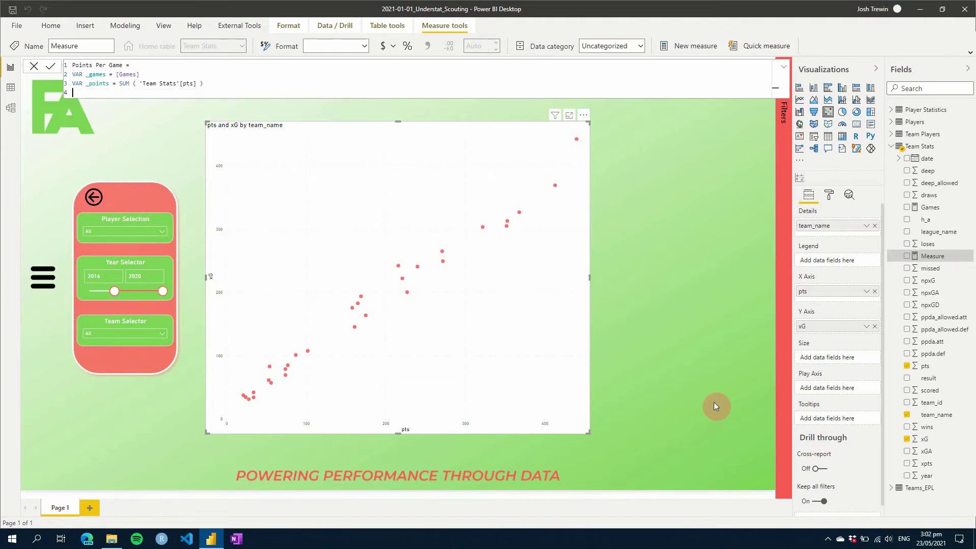
{"action": "type", "text": "RETURN"}
{"action": "key", "text": "shift+Return"}
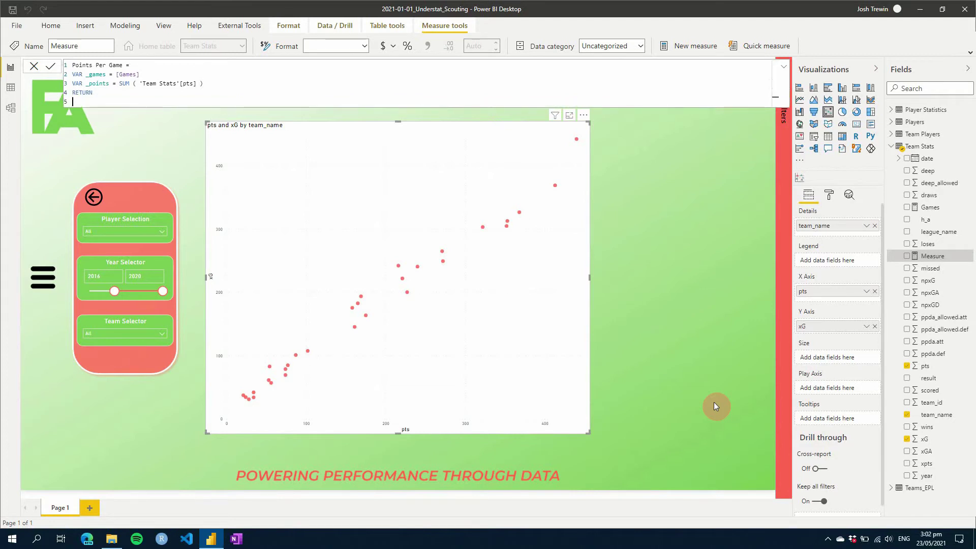
{"action": "type", "text": "_po"}
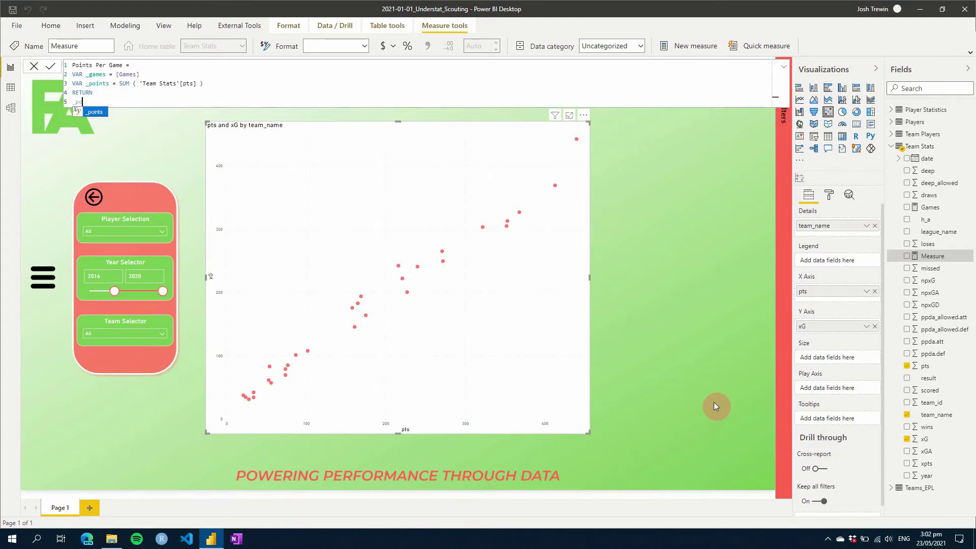
{"action": "type", "text": "ints / "}
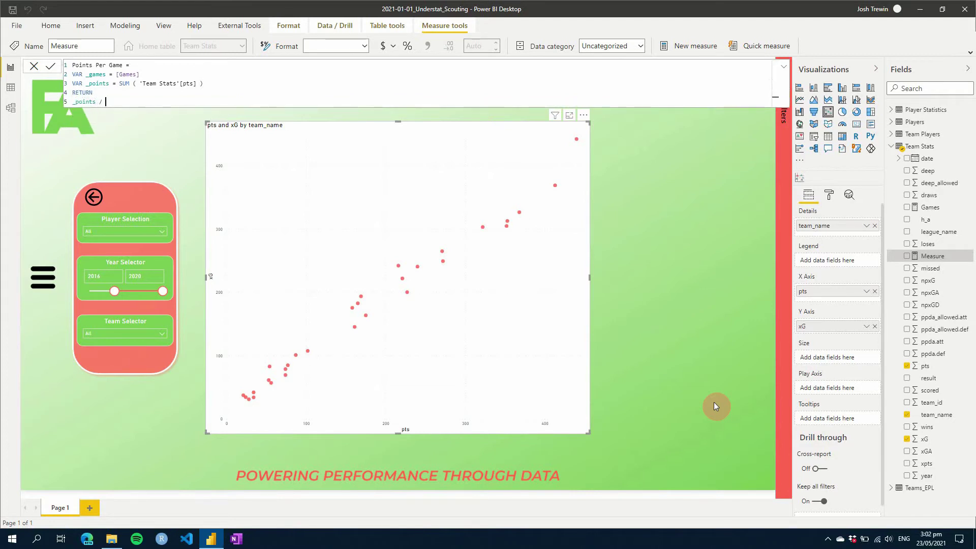
{"action": "type", "text": "_games"}
{"action": "key", "text": "Tab"}
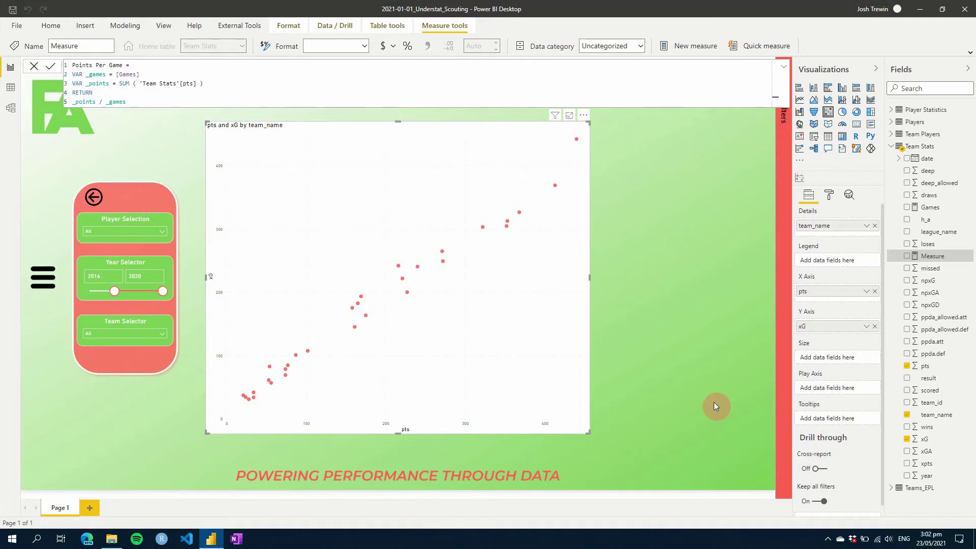
{"action": "key", "text": "Return"}
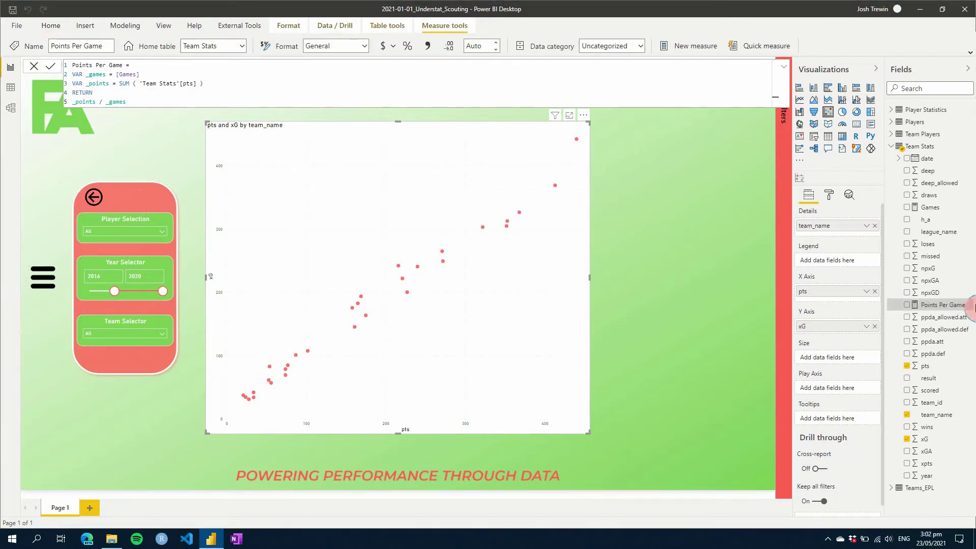
- Replace pts with Points Per Game on the scatter chart's x-axis
{"action": "left_click_drag", "start_coordinate": [946, 305], "coordinate": [877, 295]}
{"action": "left_click", "coordinate": [874, 292]}
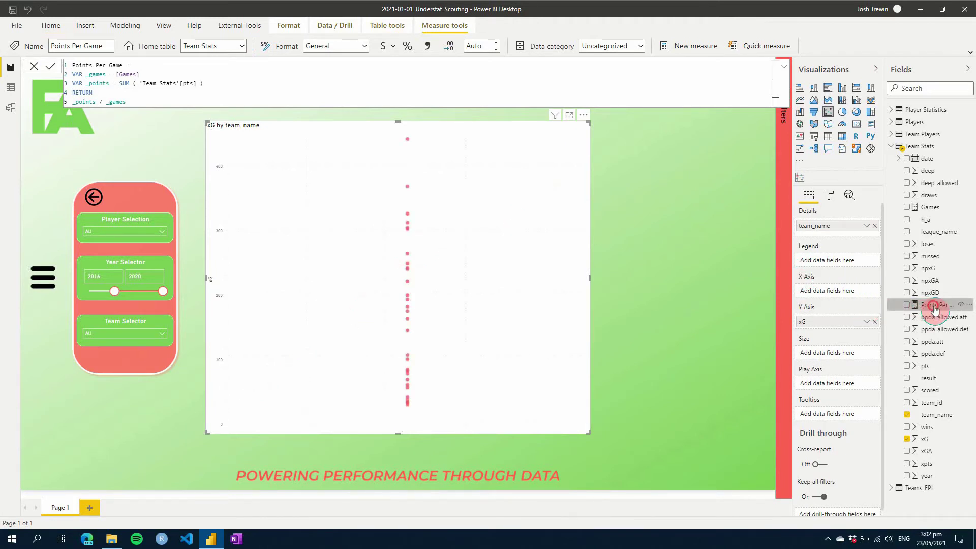
{"action": "left_click_drag", "start_coordinate": [937, 305], "coordinate": [846, 297]}
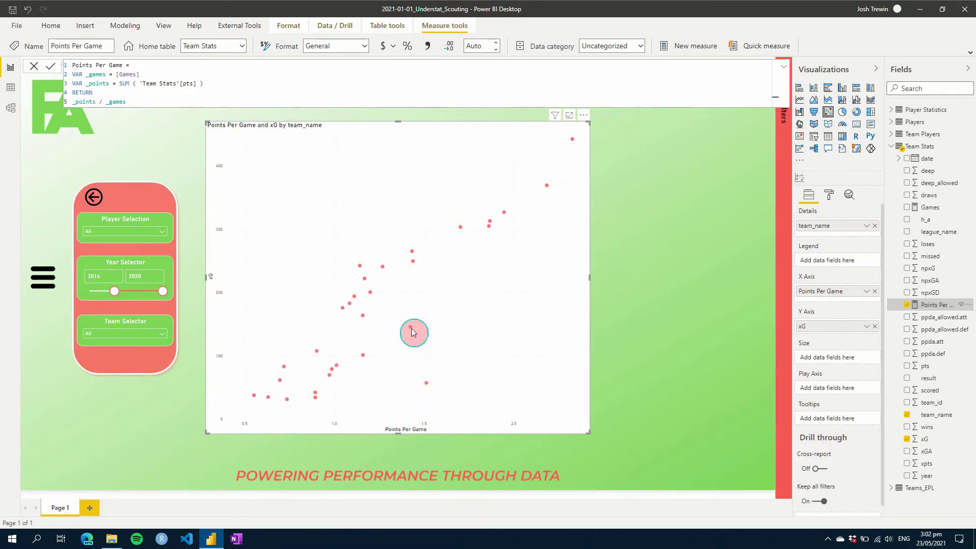
- Begin the xG Per Game measure with a _games variable set to [Games]
{"action": "mouse_move", "coordinate": [921, 147]}
{"action": "right_click", "coordinate": [923, 152]}
{"action": "key", "text": "Escape"}
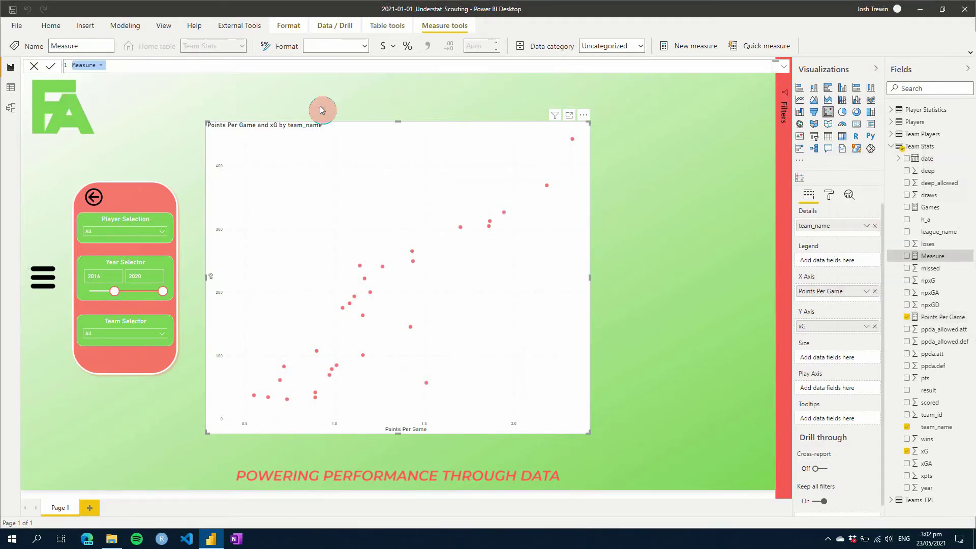
{"action": "type", "text": "X"}
{"action": "type", "text": " Per Game"}
{"action": "key", "text": "shift+Return"}
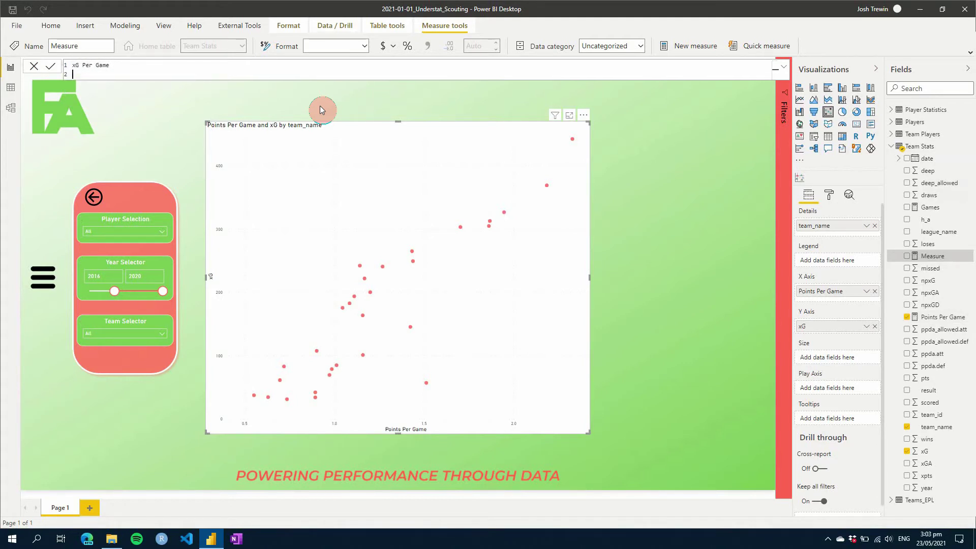
{"action": "key", "text": "BackSpace"}
{"action": "type", "text": "="}
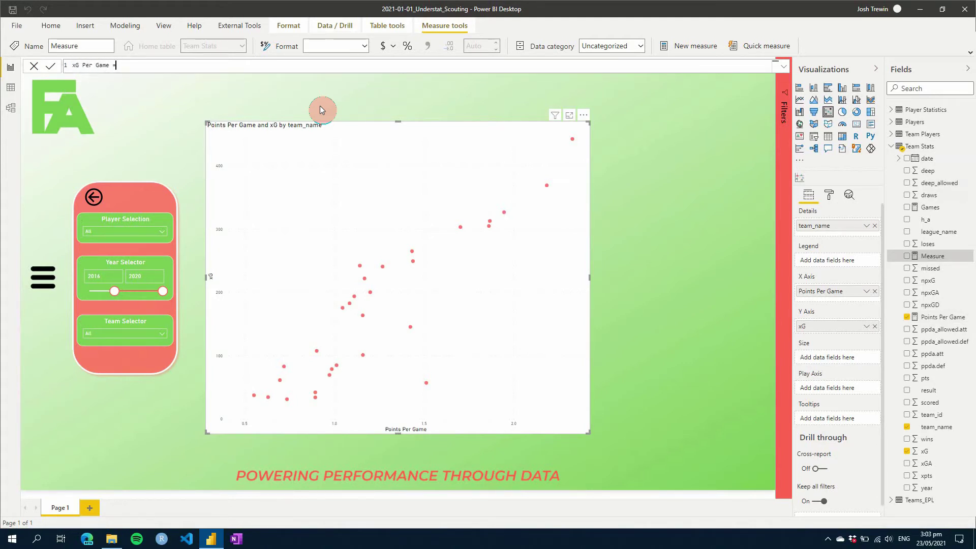
{"action": "key", "text": "shift+Return"}
{"action": "type", "text": "VAR _ga"}
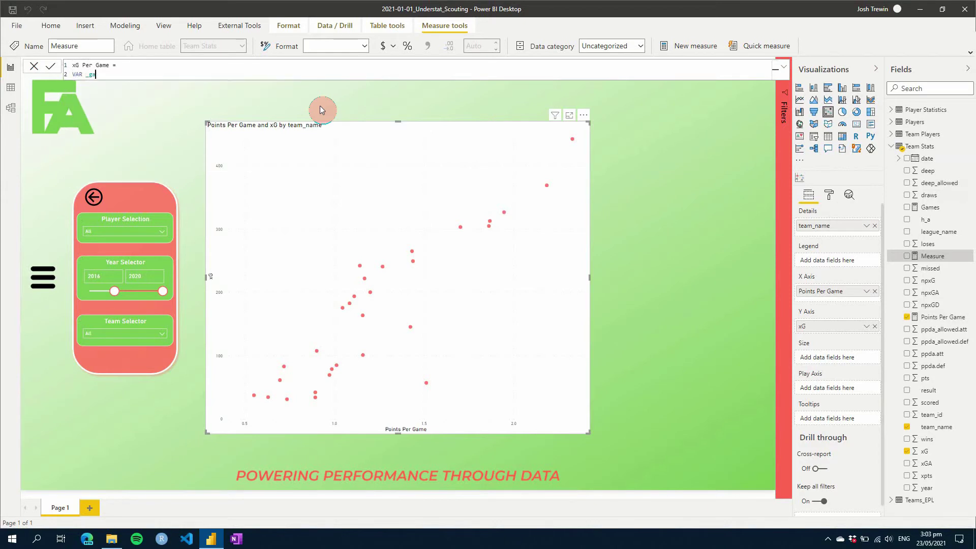
{"action": "type", "text": "mes = [Ga"}
{"action": "key", "text": "Tab"}
- Add _xG = SUM('Team Stats'[xG]), return _xG/_games, and put it on the y-axis
{"action": "key", "text": "shift+Return"}
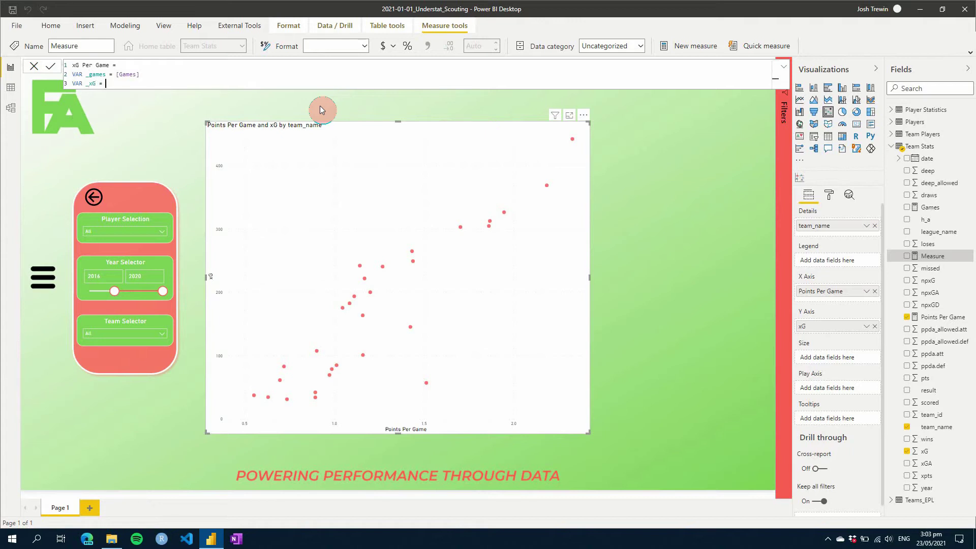
{"action": "type", "text": "SUM ( xG"}
{"action": "key", "text": "Down"}
{"action": "key", "text": "Down"}
{"action": "key", "text": "Down"}
{"action": "key", "text": "Down"}
{"action": "key", "text": "Down"}
{"action": "key", "text": "Down"}
{"action": "key", "text": "Down"}
{"action": "key", "text": "Down"}
{"action": "key", "text": "Down"}
{"action": "key", "text": "Down"}
{"action": "key", "text": "Down"}
{"action": "key", "text": "Up"}
{"action": "key", "text": "Tab"}
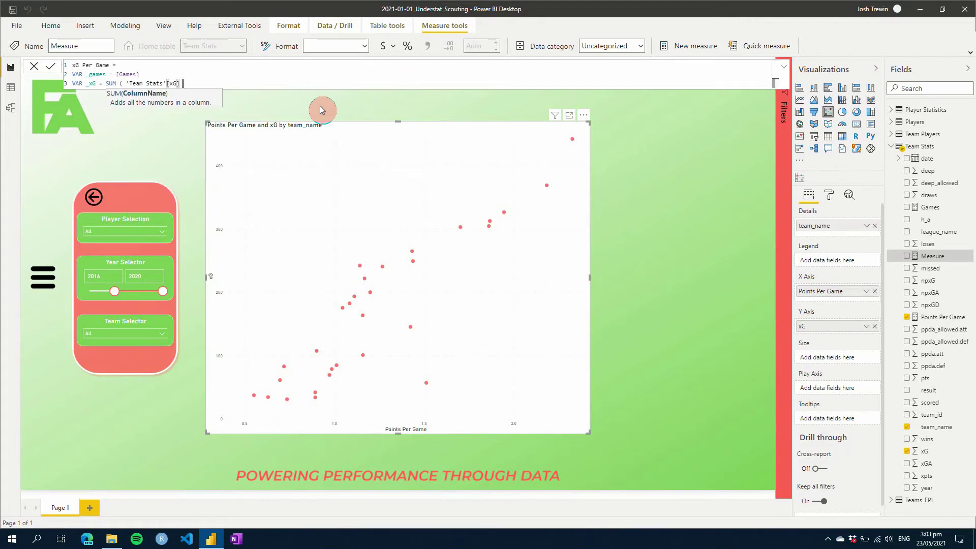
{"action": "type", "text": ")"}
{"action": "key", "text": "shift+Return"}
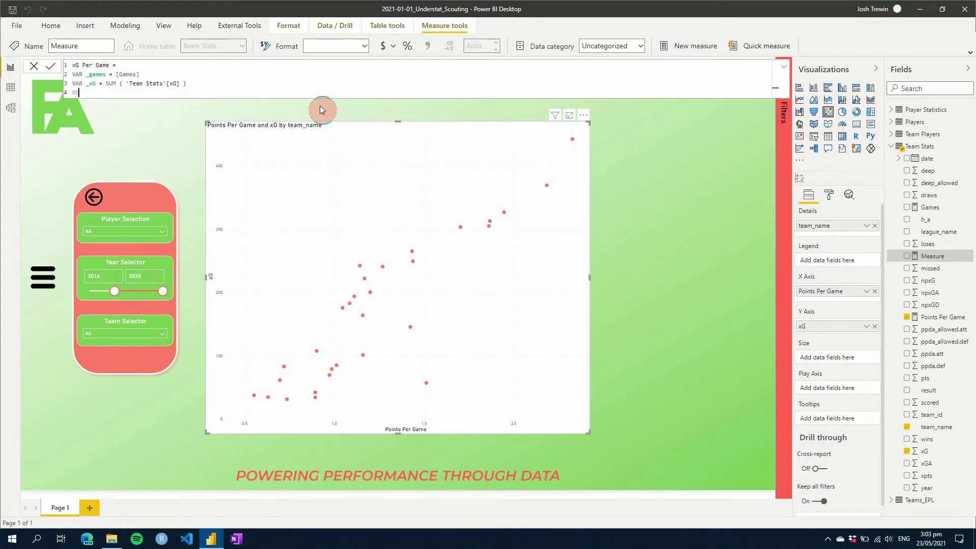
{"action": "key", "text": "shift+Return"}
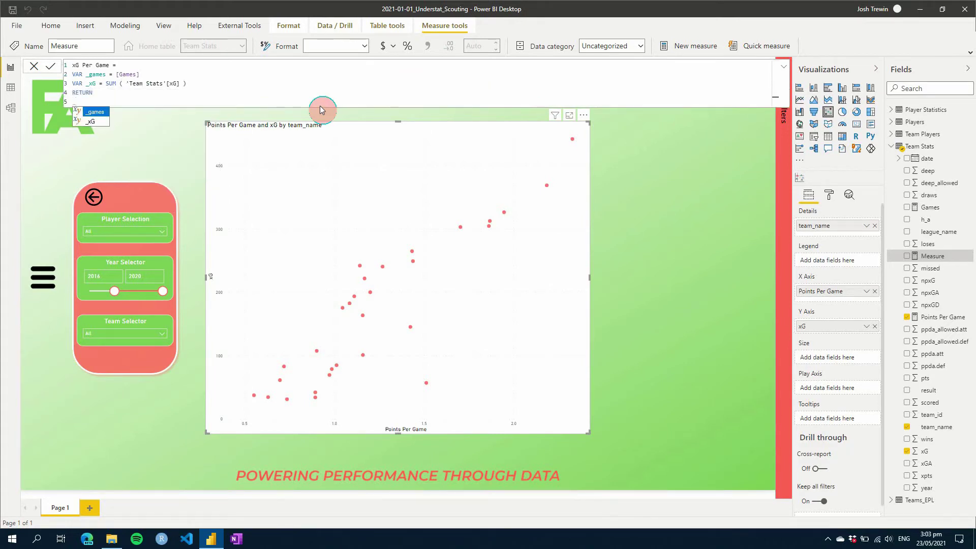
{"action": "type", "text": "xG / "}
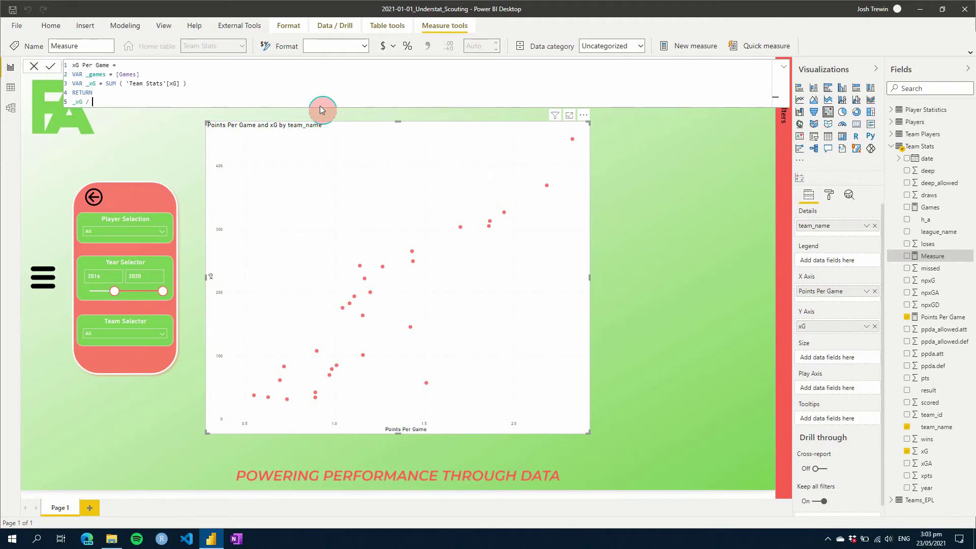
{"action": "type", "text": "_games"}
{"action": "left_click", "coordinate": [320, 110]}
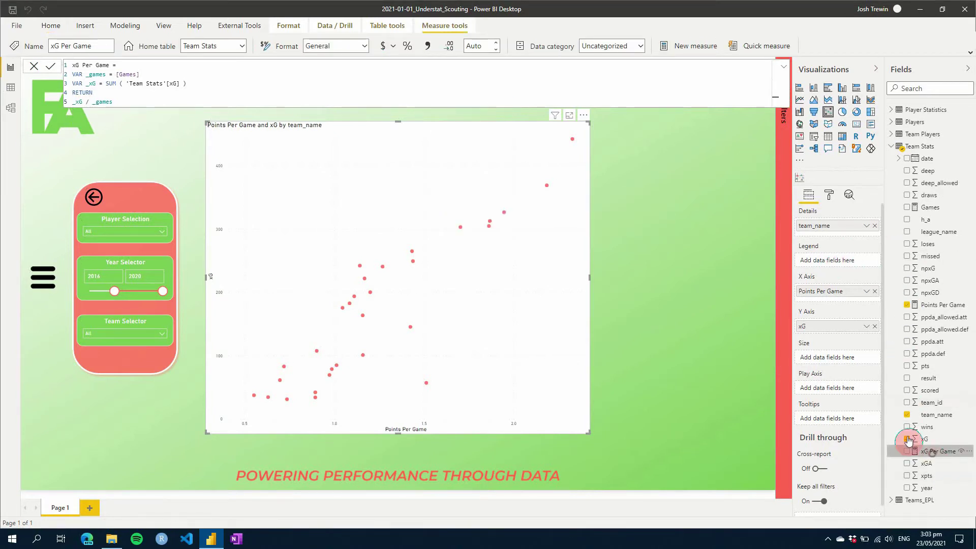
{"action": "left_click_drag", "start_coordinate": [909, 440], "coordinate": [857, 328]}
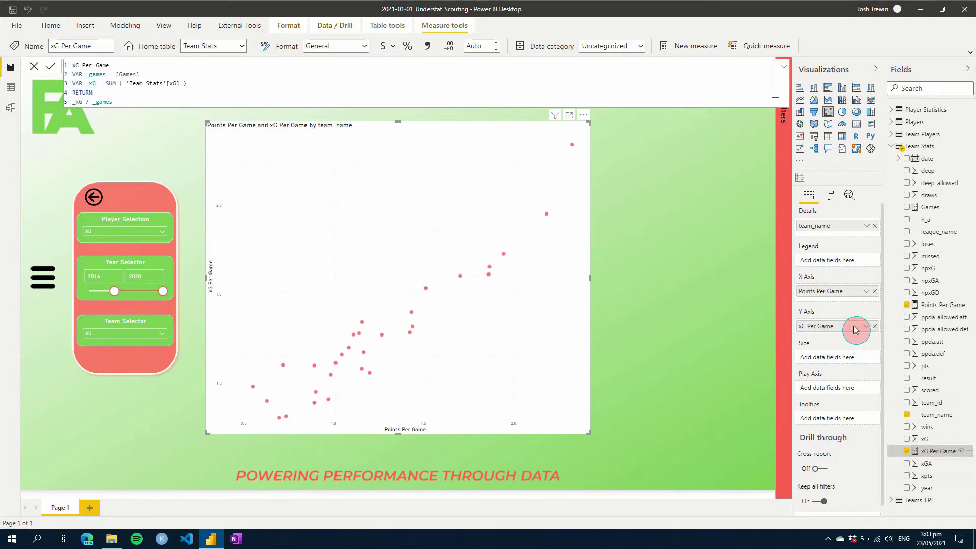
- Add a white trend line to the scatter chart from the Analytics pane
{"action": "left_click", "coordinate": [836, 198]}
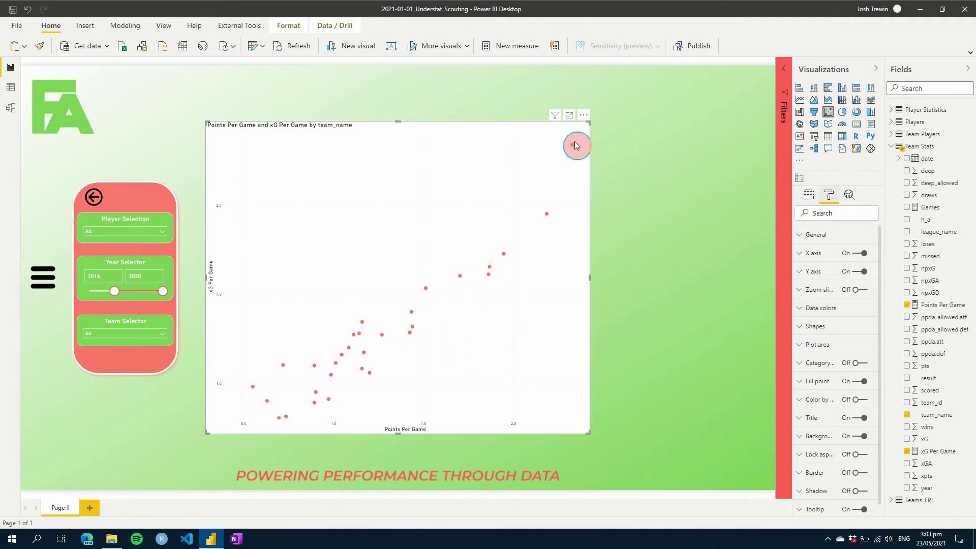
{"action": "left_click", "coordinate": [849, 194]}
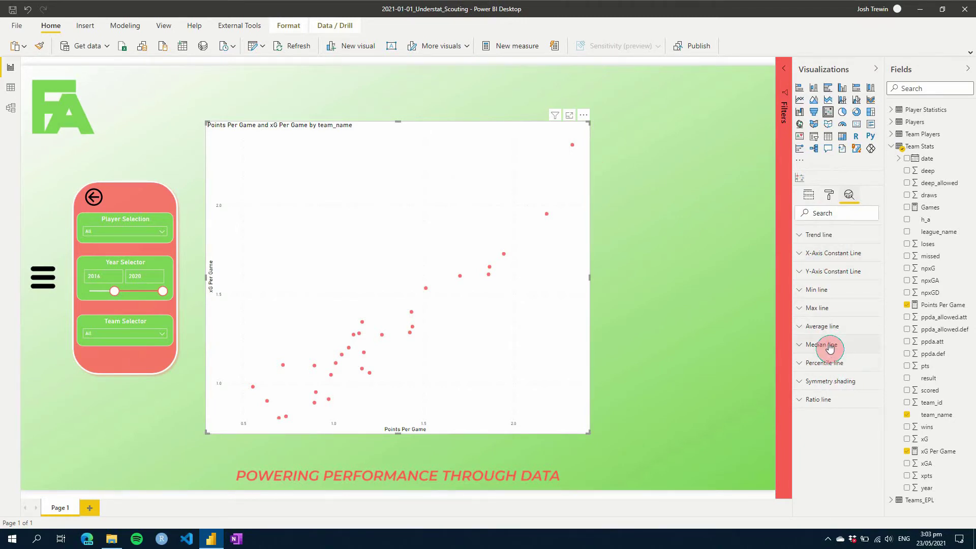
{"action": "left_click", "coordinate": [821, 236]}
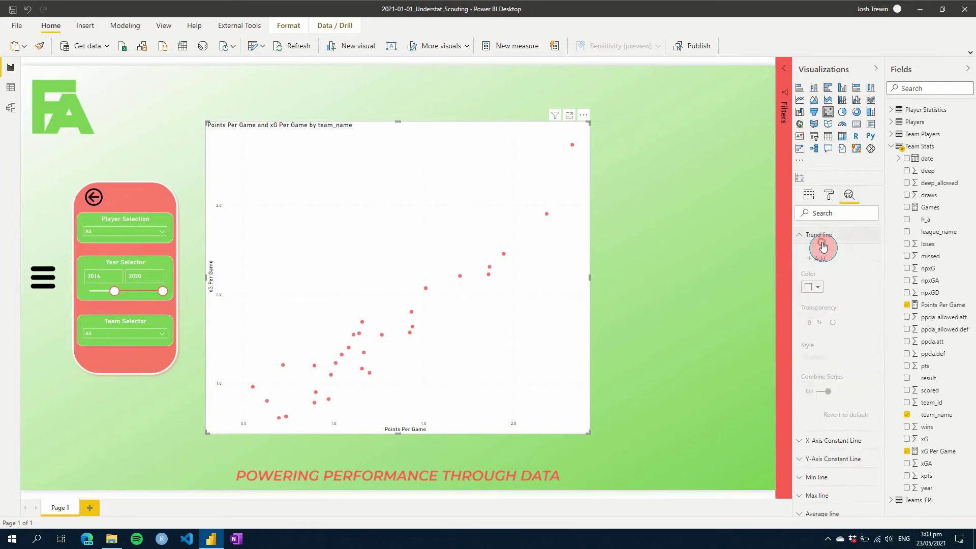
{"action": "left_click", "coordinate": [814, 265]}
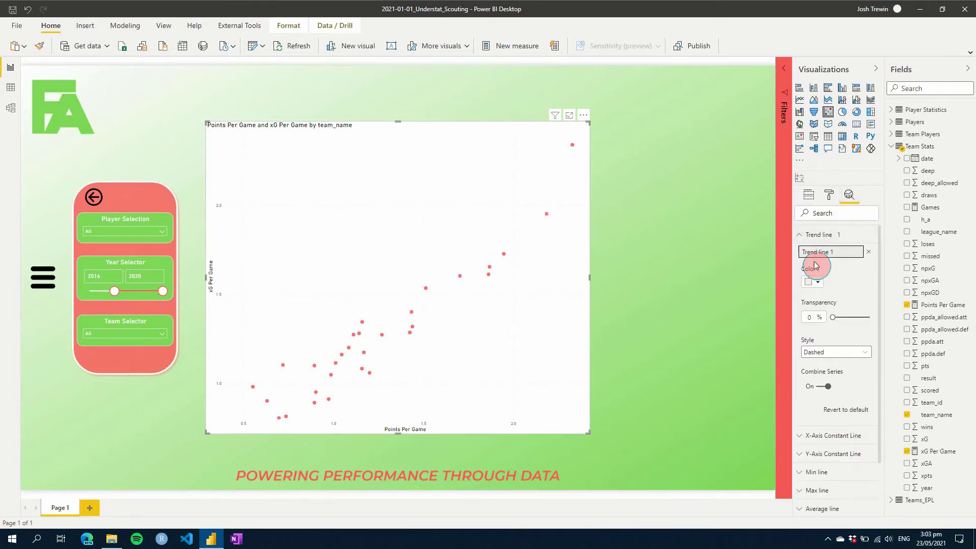
{"action": "left_click", "coordinate": [812, 282]}
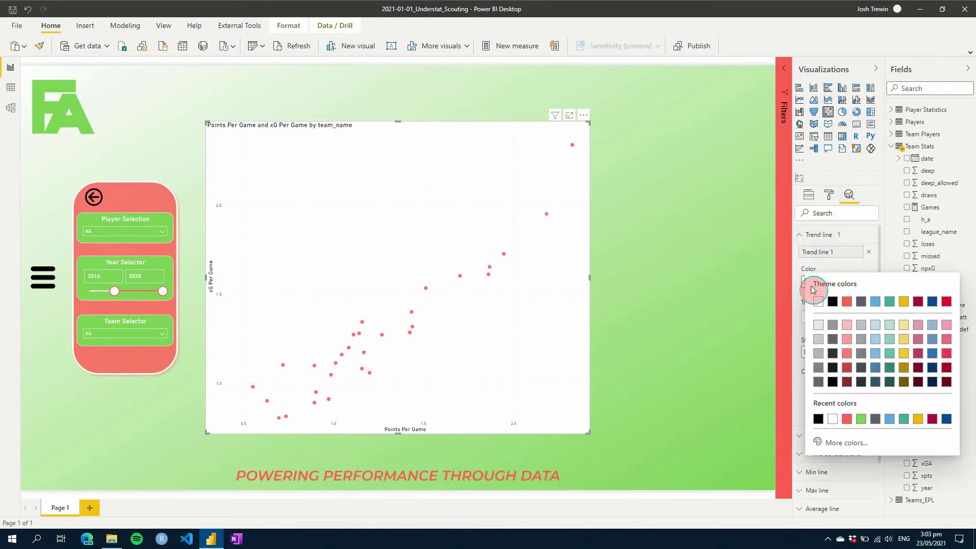
{"action": "left_click", "coordinate": [818, 303]}
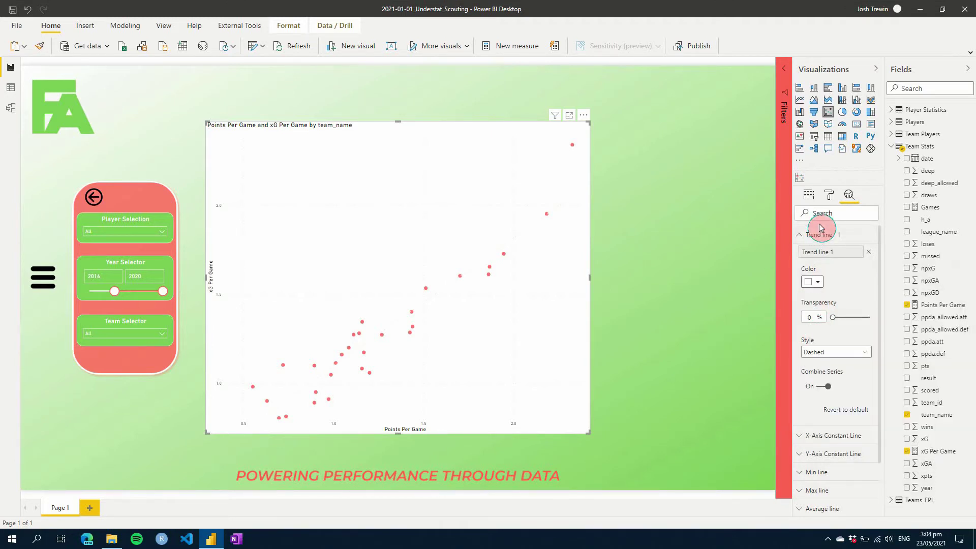
{"action": "left_click", "coordinate": [815, 198]}
- Set the scatter chart's background colour to red
{"action": "left_click", "coordinate": [829, 195]}
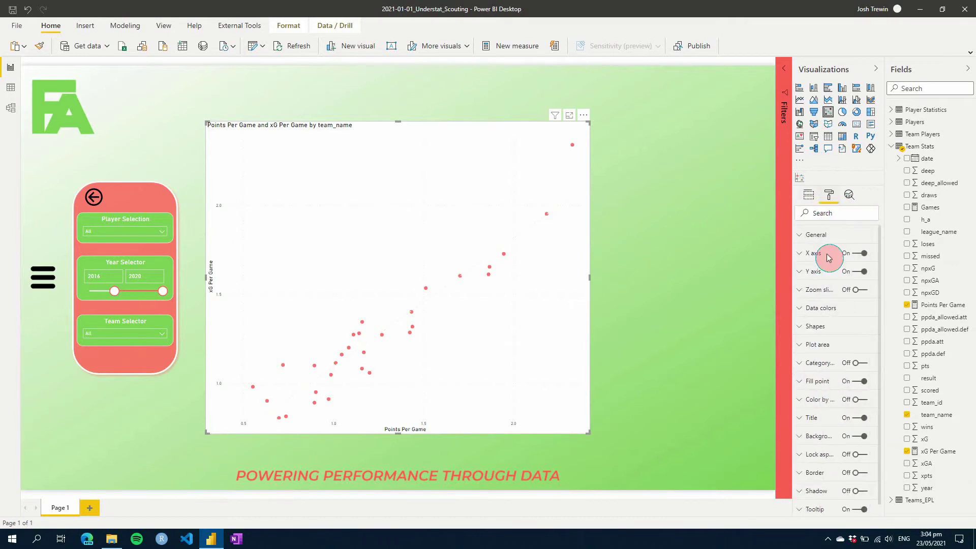
{"action": "left_click", "coordinate": [818, 436]}
{"action": "left_click", "coordinate": [819, 464]}
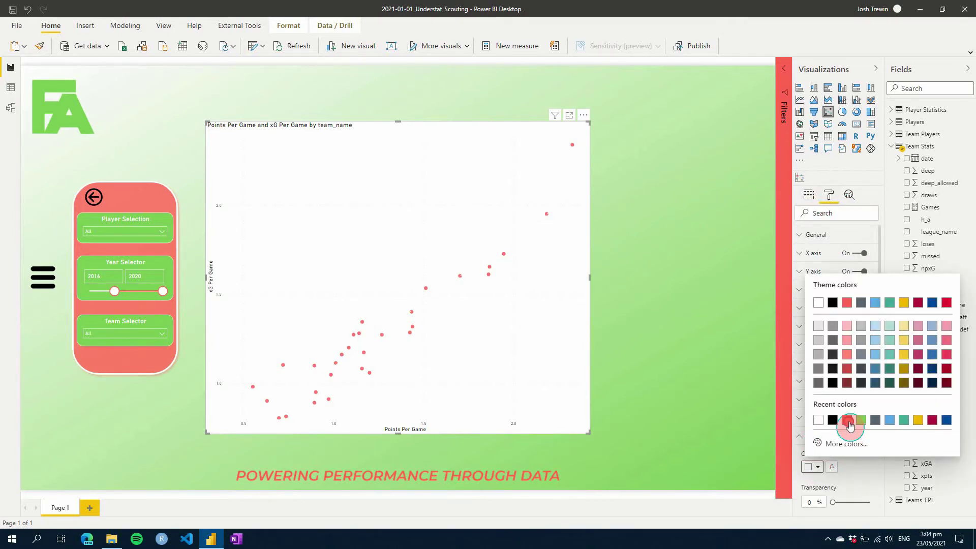
{"action": "left_click", "coordinate": [850, 422]}
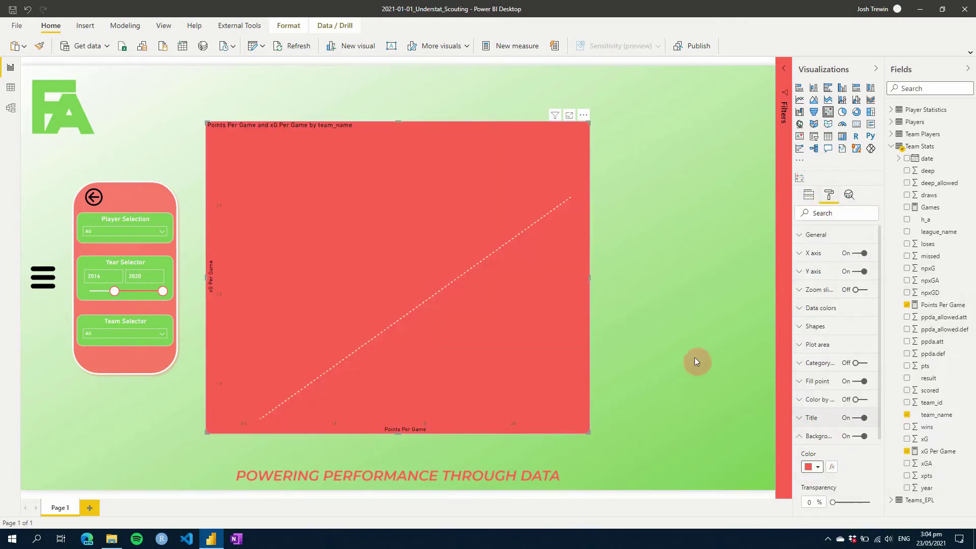
- Change the default data point colour to green
{"action": "left_click", "coordinate": [827, 308]}
{"action": "left_click", "coordinate": [813, 376]}
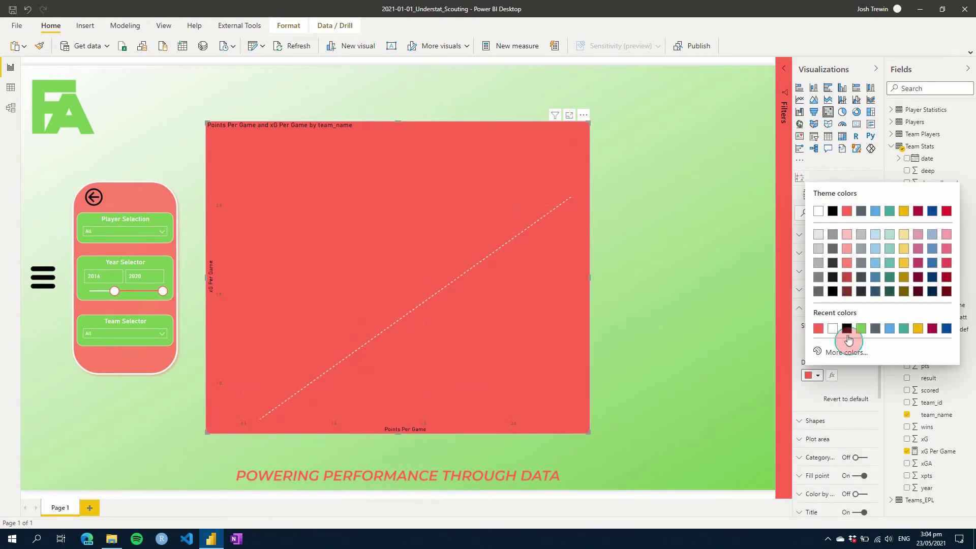
{"action": "left_click", "coordinate": [860, 329]}
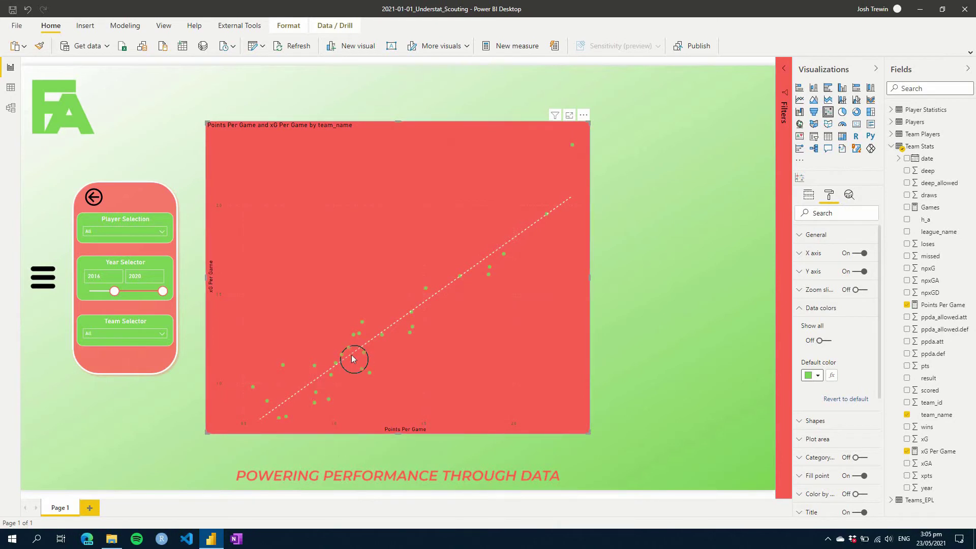
- Briefly add team_name to the chart Legend, then remove it again
{"action": "left_click", "coordinate": [808, 195]}
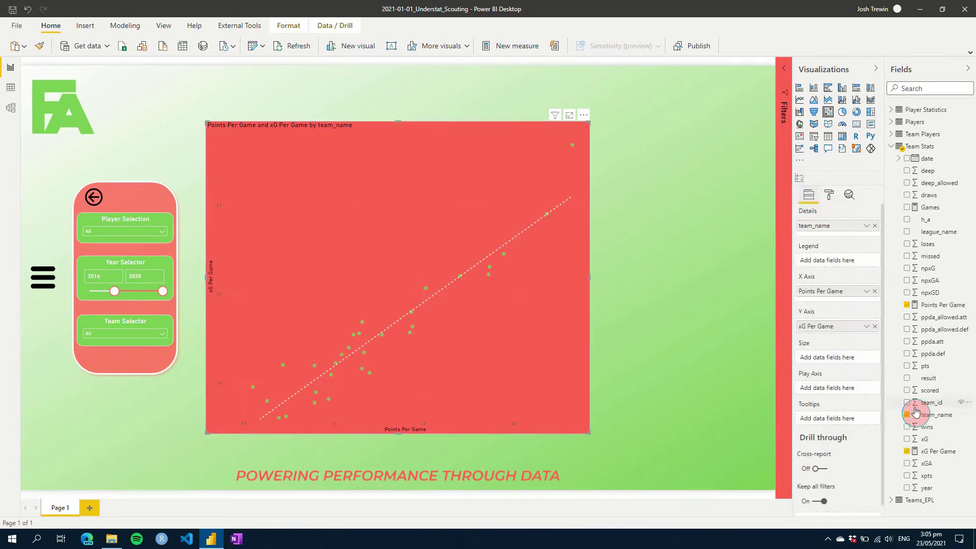
{"action": "mouse_move", "coordinate": [915, 411]}
{"action": "left_mouse_down"}
{"action": "mouse_move", "coordinate": [933, 418]}
{"action": "mouse_move", "coordinate": [846, 263]}
{"action": "left_mouse_up"}
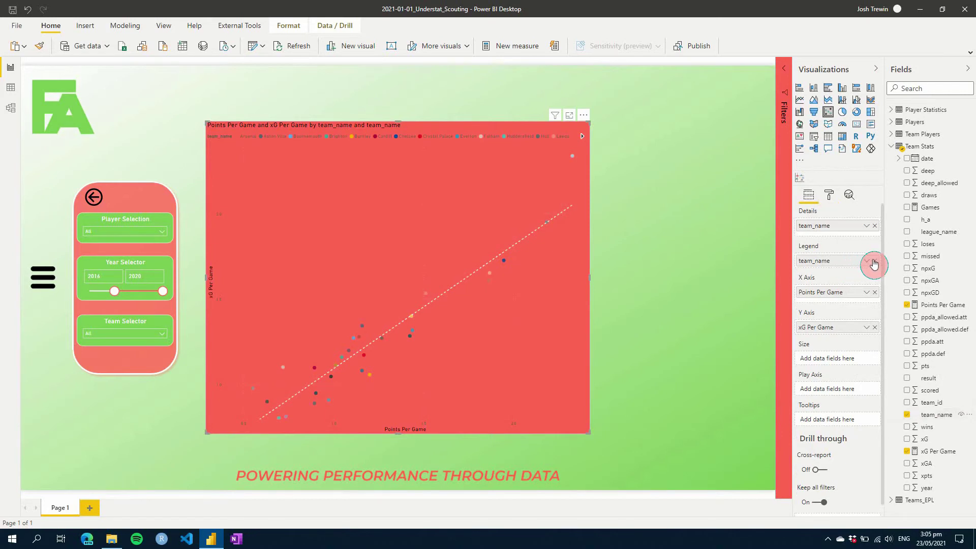
{"action": "left_click", "coordinate": [875, 261]}
- Turn on category labels with white colour and 10 pt text size
{"action": "left_click", "coordinate": [831, 200]}
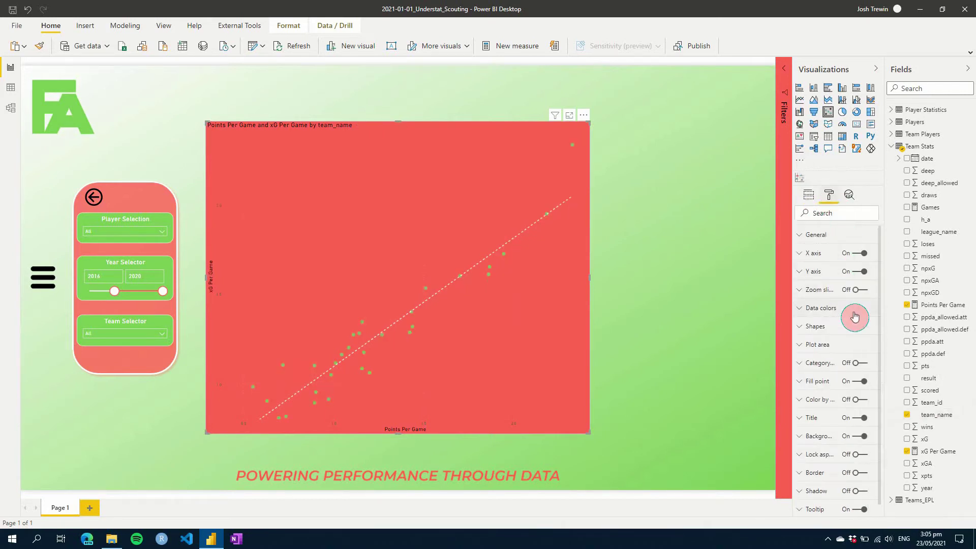
{"action": "left_click", "coordinate": [856, 365]}
{"action": "left_click", "coordinate": [812, 364]}
{"action": "left_click", "coordinate": [813, 393]}
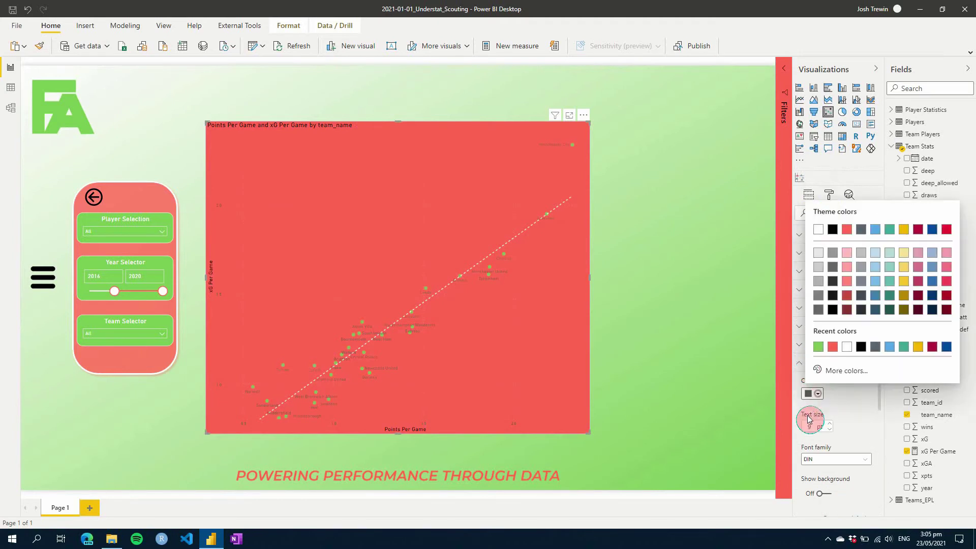
{"action": "left_click", "coordinate": [818, 230]}
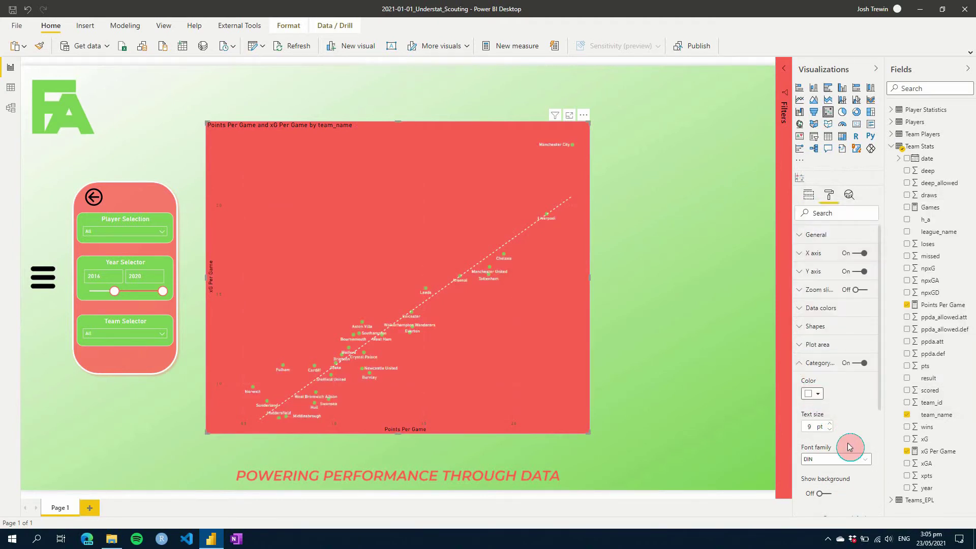
{"action": "left_click", "coordinate": [829, 424]}
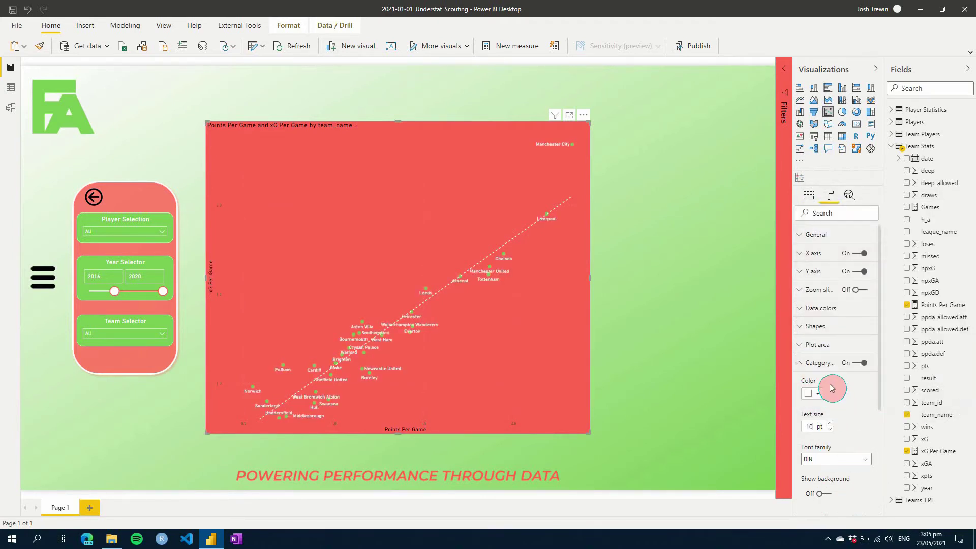
{"action": "left_click", "coordinate": [824, 362]}
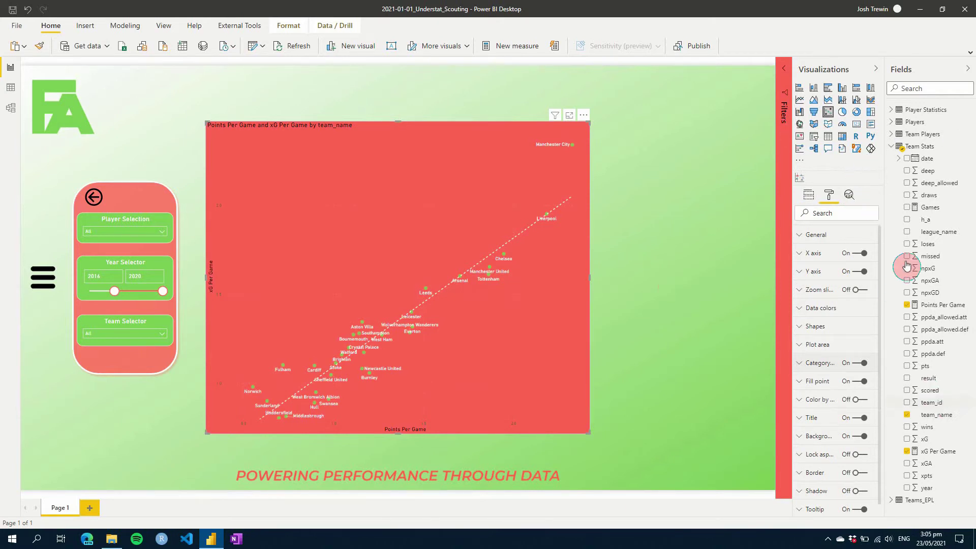
- Add Selected Team = SELECTEDVALUE('Team Players'[team_name]) as a measure in Team Players
{"action": "left_click", "coordinate": [133, 323]}
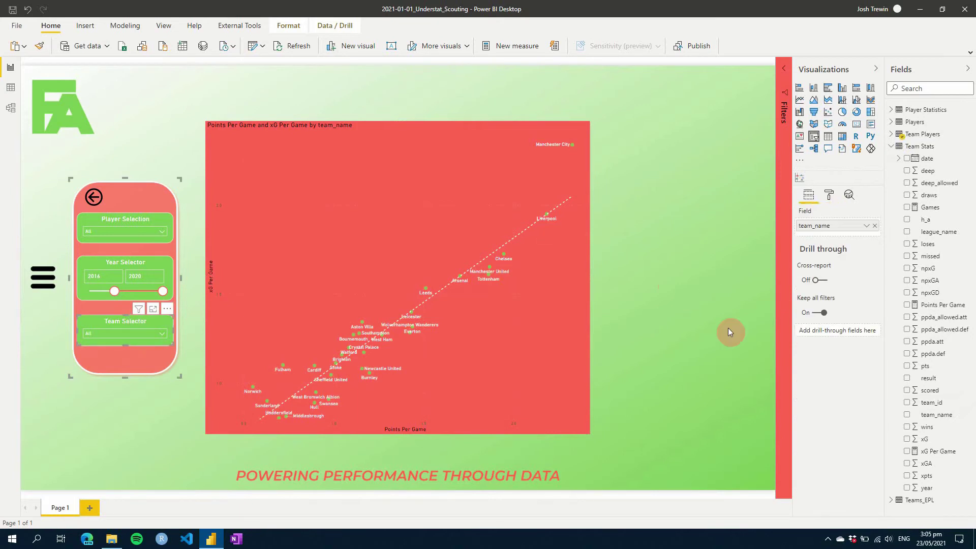
{"action": "mouse_move", "coordinate": [923, 135]}
{"action": "left_click", "coordinate": [892, 134]}
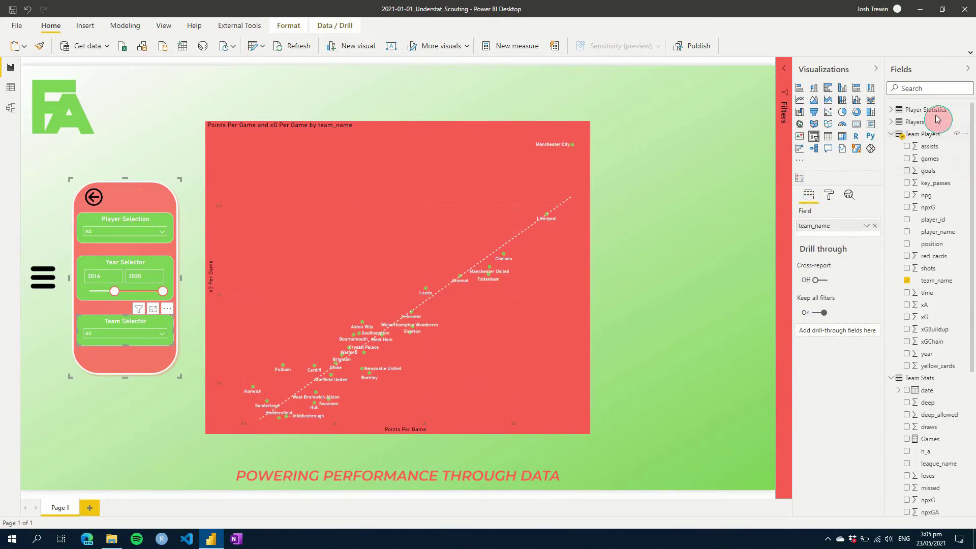
{"action": "right_click", "coordinate": [923, 135]}
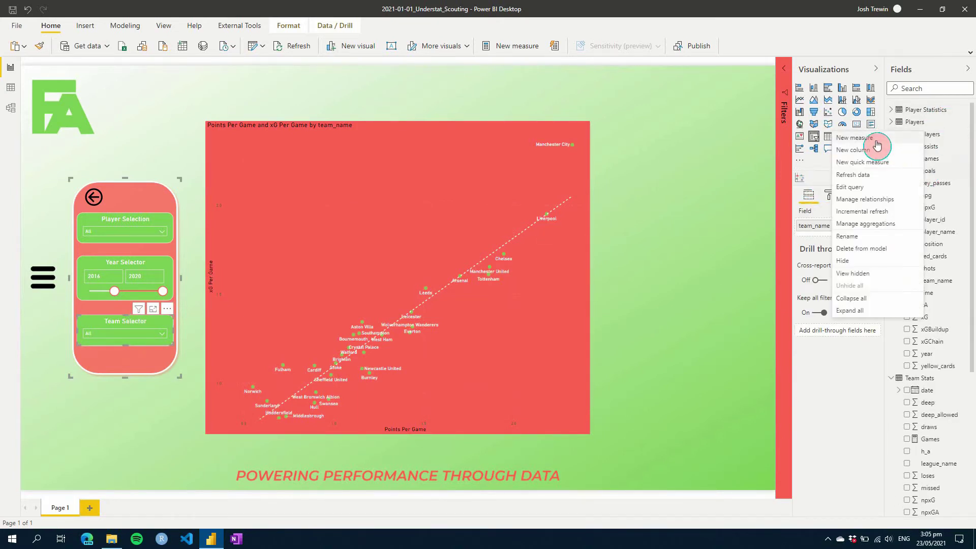
{"action": "left_click", "coordinate": [876, 141]}
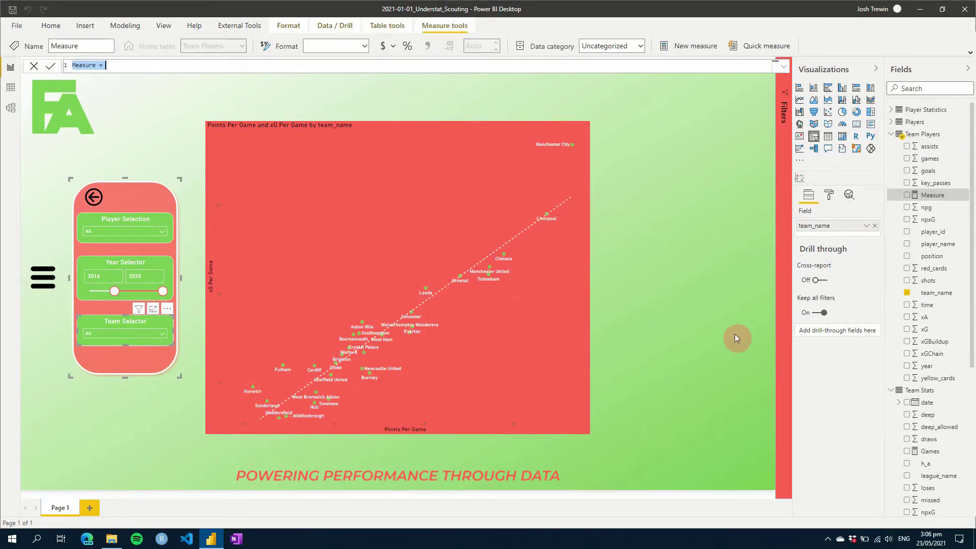
{"action": "type", "text": "S"}
{"action": "type", "text": "= SELEC"}
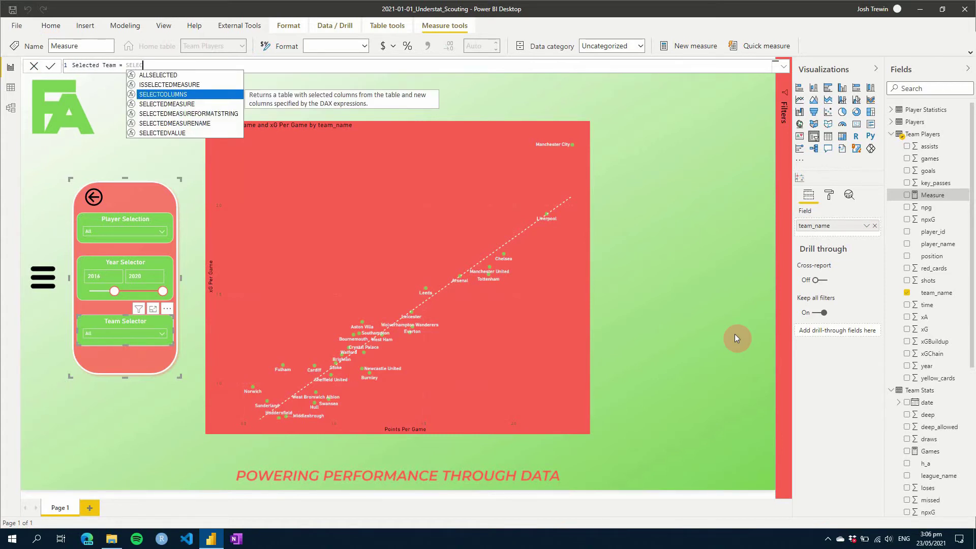
{"action": "key", "text": "Down"}
{"action": "key", "text": "Down"}
{"action": "key", "text": "Down"}
{"action": "key", "text": "Down"}
{"action": "key", "text": "Tab"}
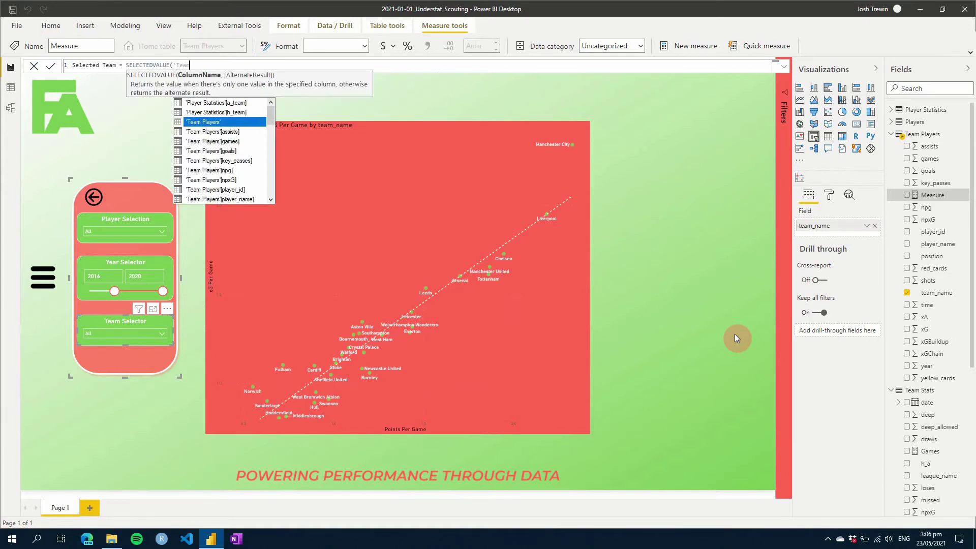
{"action": "type", "text": "'Team Players'"}
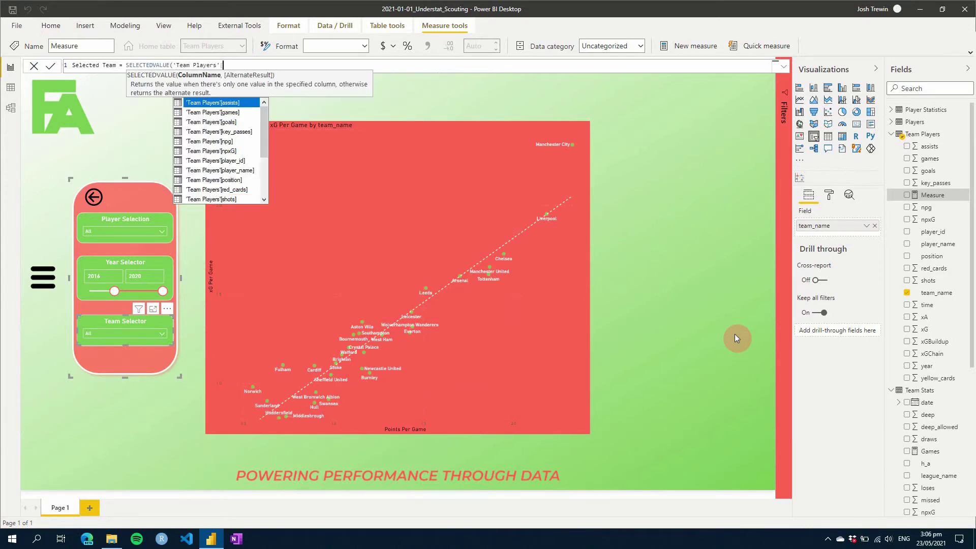
{"action": "type", "text": "[te"}
{"action": "key", "text": "Tab"}
{"action": "type", "text": ")"}
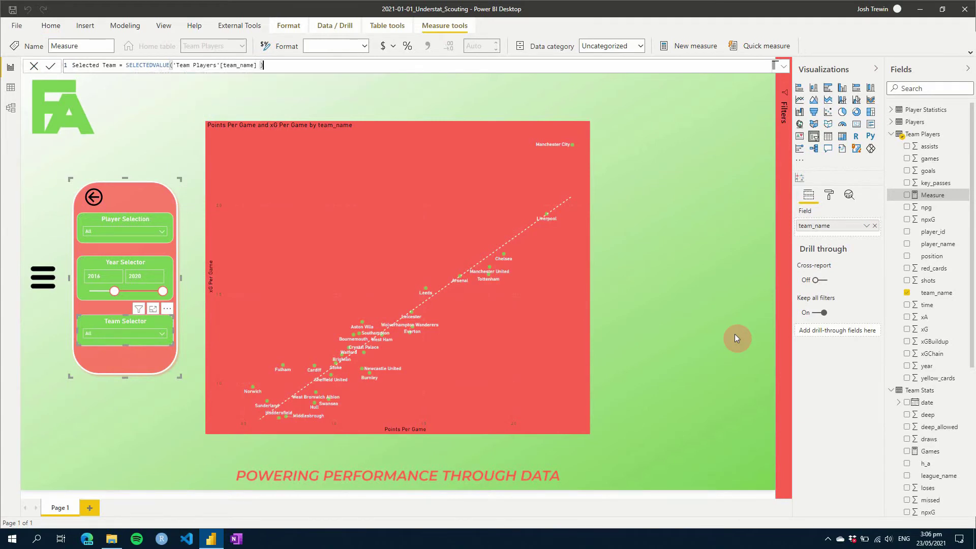
{"action": "key", "text": "Return"}
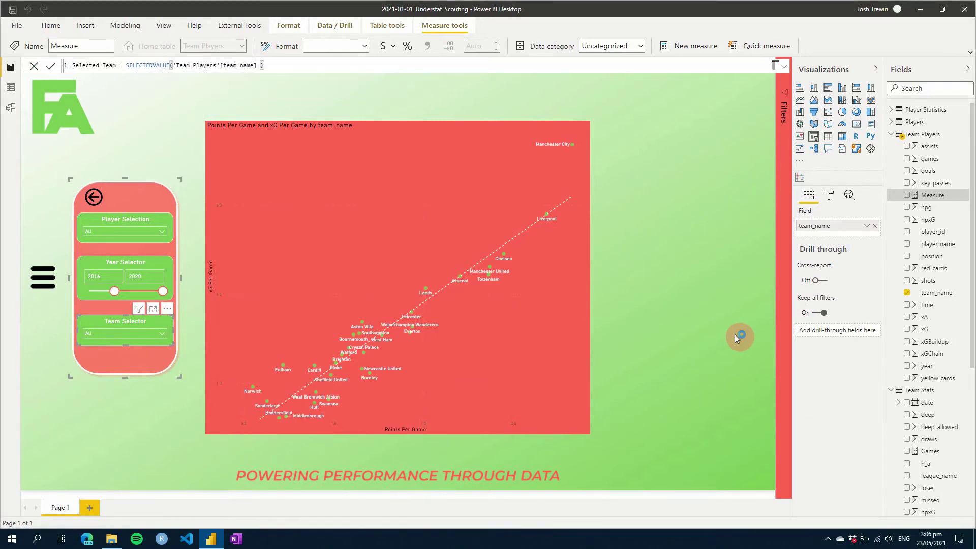
{"action": "scroll", "coordinate": [920, 275], "scroll_direction": "down", "scroll_amount": 5}
{"action": "scroll", "coordinate": [915, 156], "scroll_direction": "up", "scroll_amount": 3}
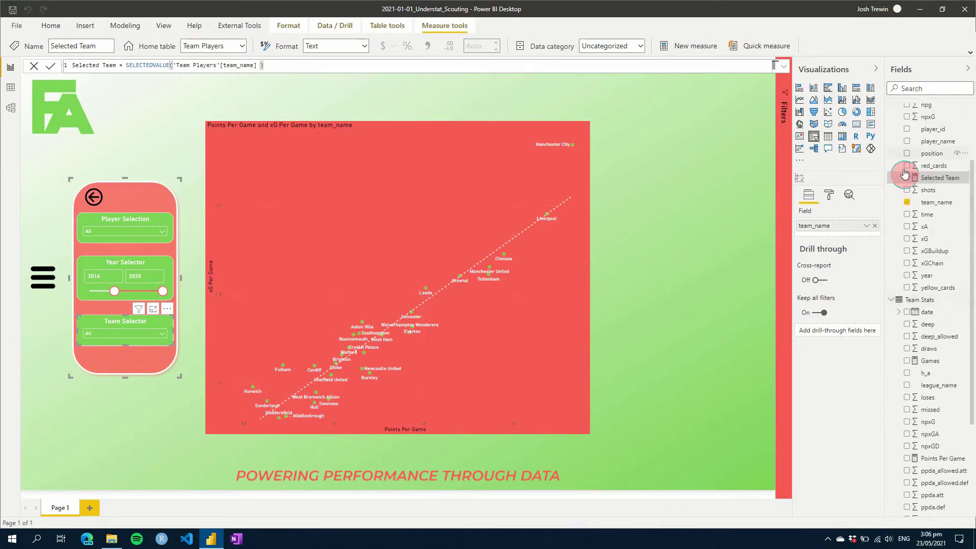
{"action": "scroll", "coordinate": [901, 229], "scroll_direction": "up", "scroll_amount": 3}
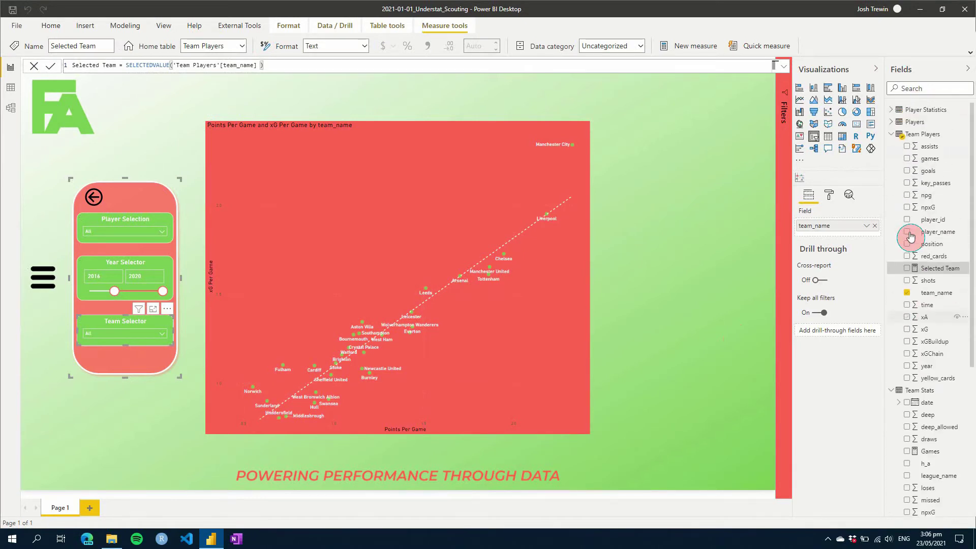
- Collapse Team Players and Team Stats, expand Teams_EPL, and select the scatter chart
{"action": "left_click", "coordinate": [893, 134]}
{"action": "left_click", "coordinate": [893, 147]}
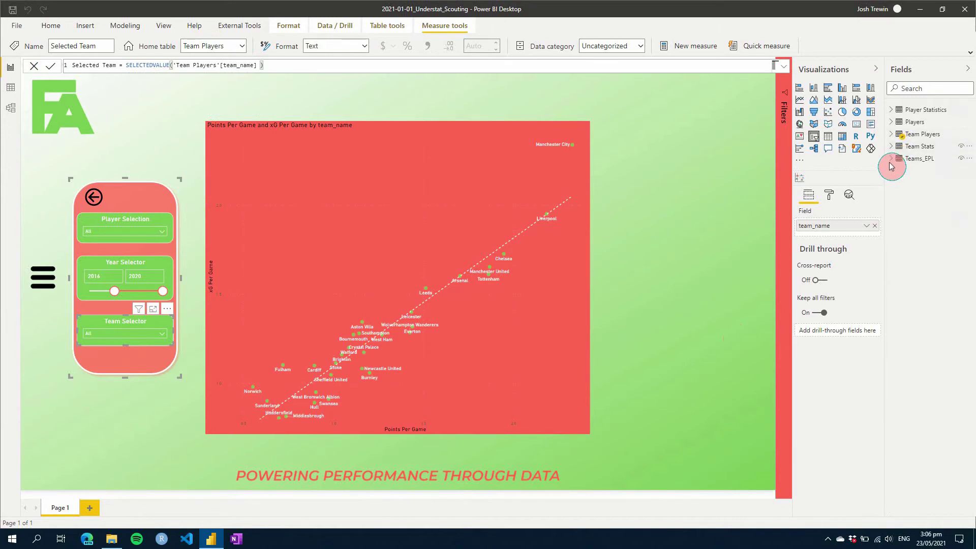
{"action": "left_click", "coordinate": [893, 159]}
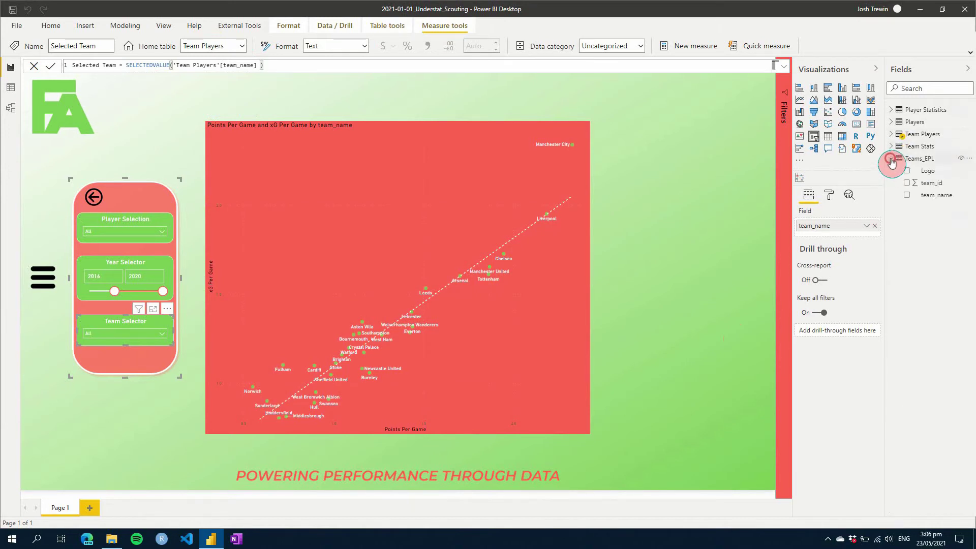
{"action": "left_click", "coordinate": [485, 204]}
- Use Teams_EPL team_name as details and add Size = IF(MIN(team_name)=[Selected Team], 0.75, 0.25)
{"action": "left_click_drag", "start_coordinate": [940, 203], "coordinate": [855, 233]}
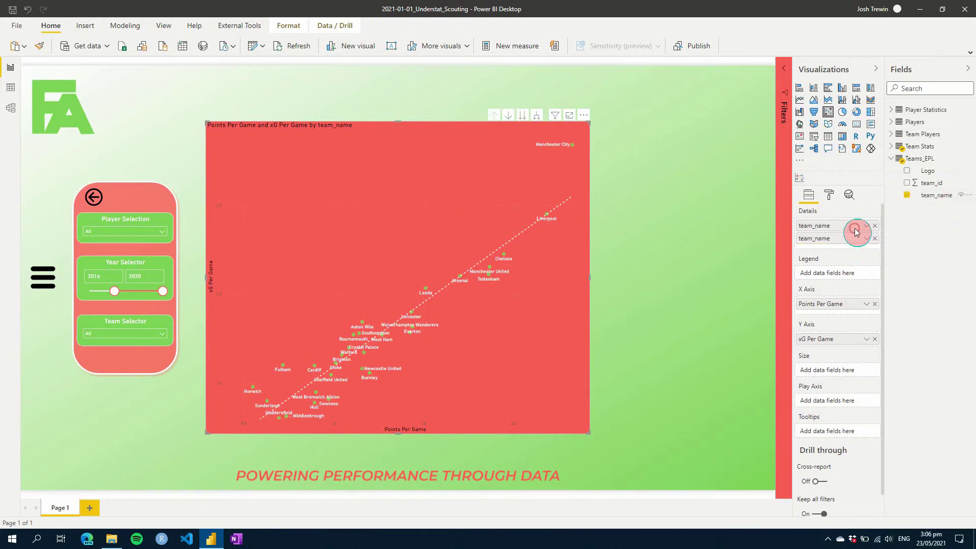
{"action": "left_click", "coordinate": [874, 227]}
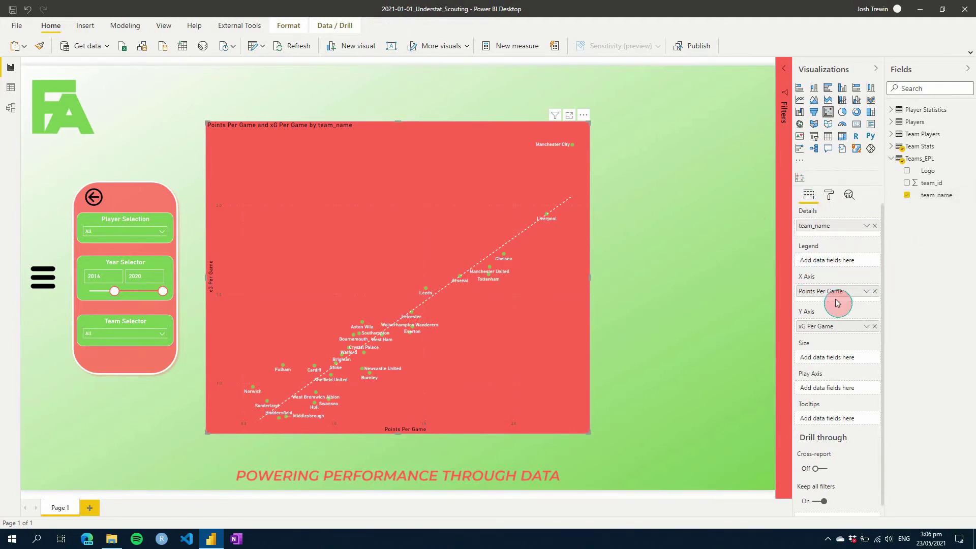
{"action": "right_click", "coordinate": [920, 159]}
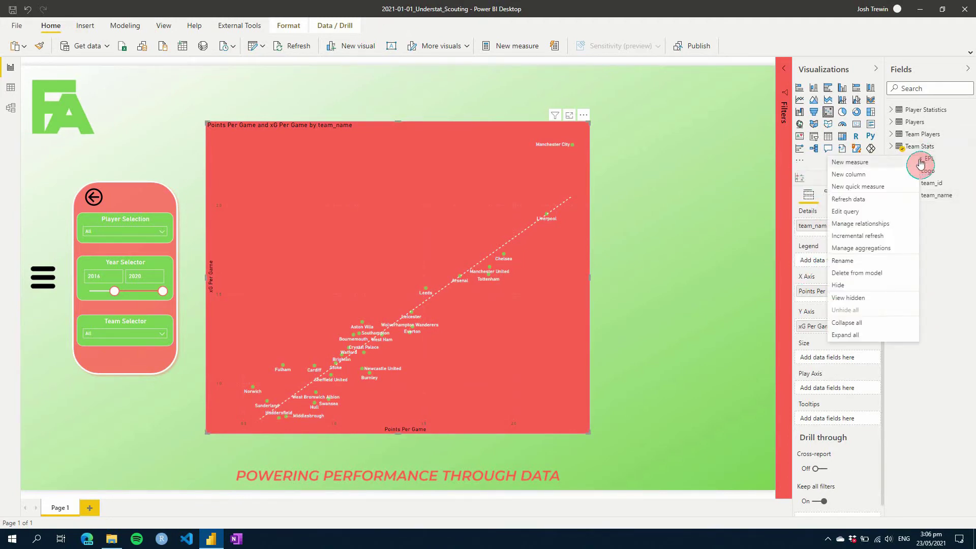
{"action": "left_click", "coordinate": [858, 163]}
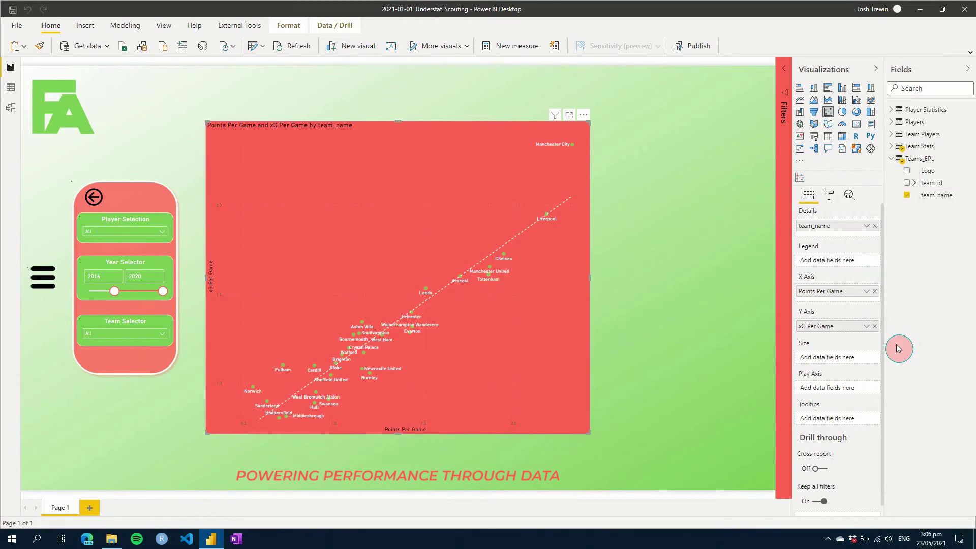
{"action": "type", "text": "Size = "}
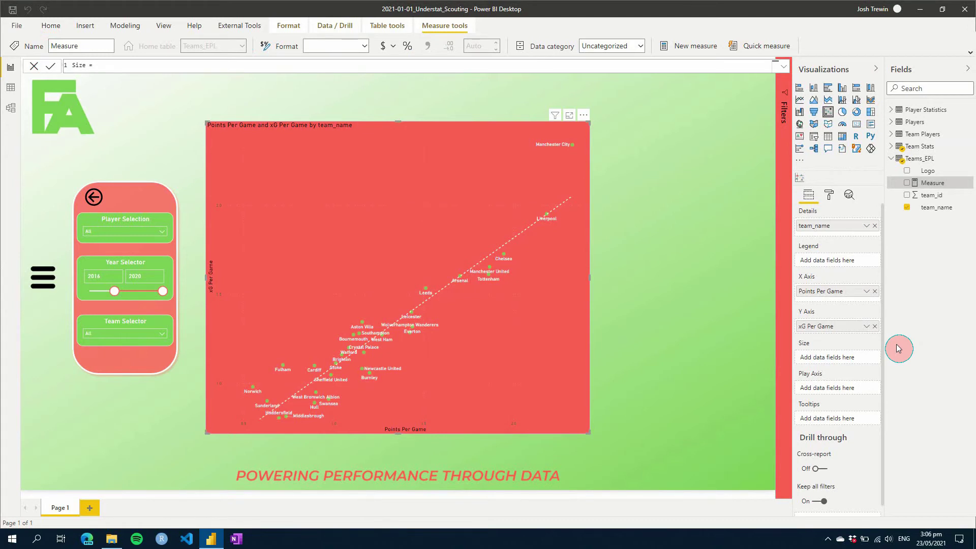
{"action": "type", "text": "IF ( MIN ( 'Teams"}
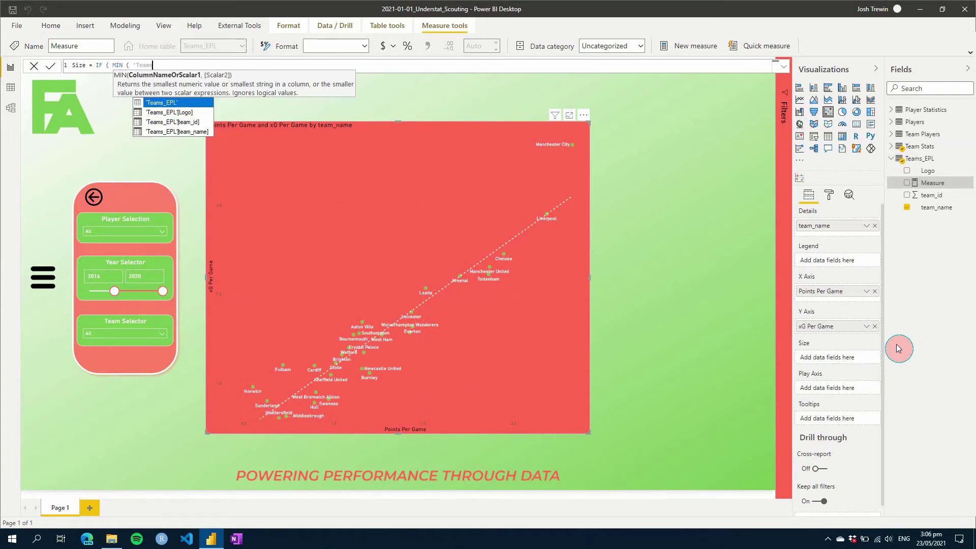
{"action": "key", "text": "Down"}
{"action": "key", "text": "Down"}
{"action": "key", "text": "Down"}
{"action": "key", "text": "Tab"}
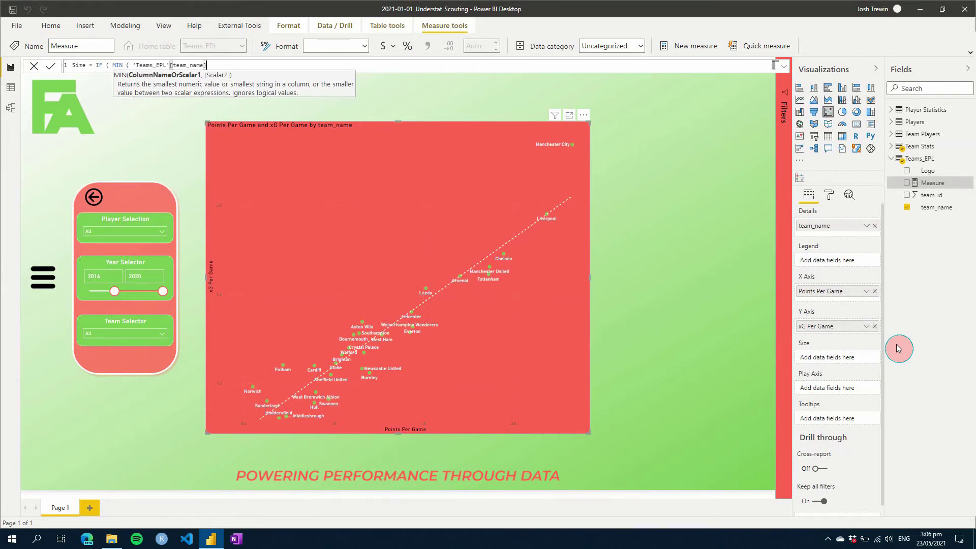
{"action": "type", "text": " ) = "}
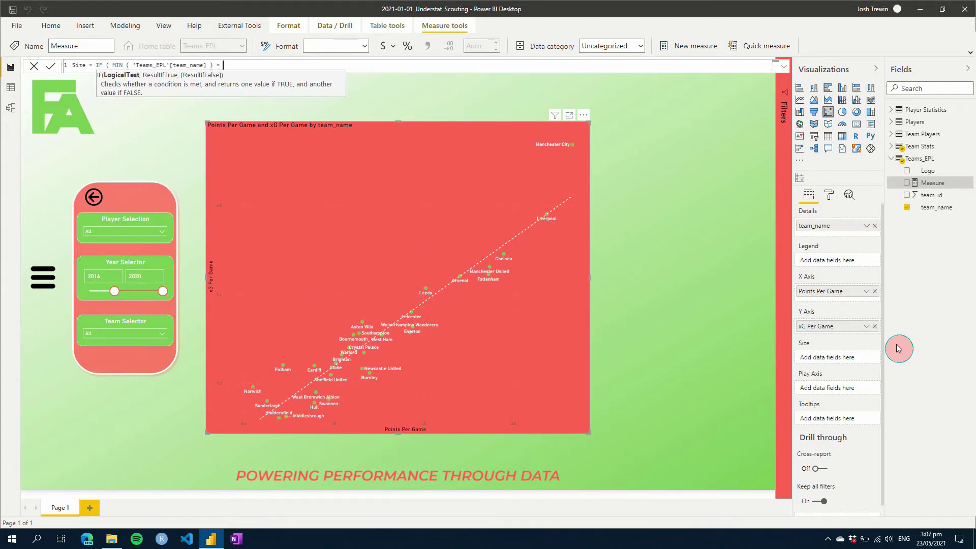
{"action": "type", "text": "[Se"}
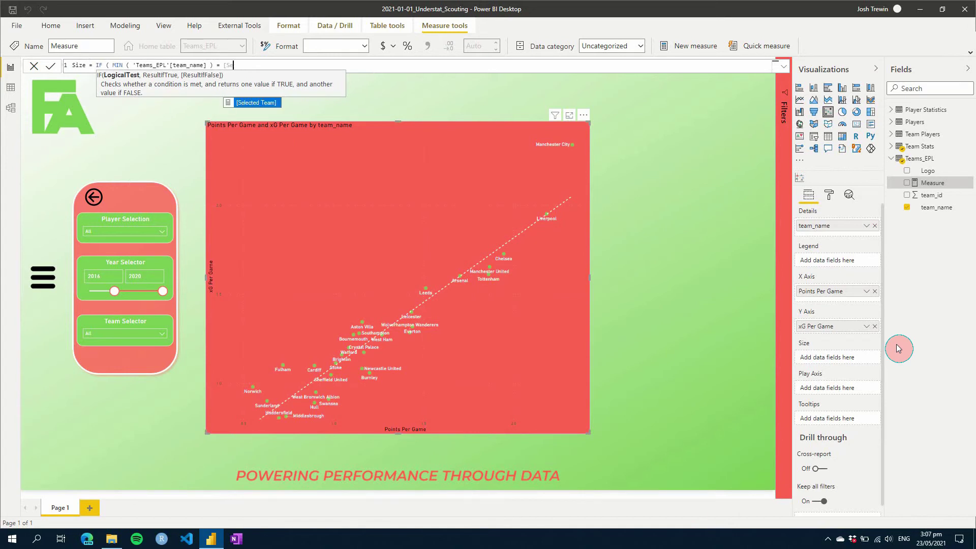
{"action": "key", "text": "Tab"}
{"action": "type", "text": ", "}
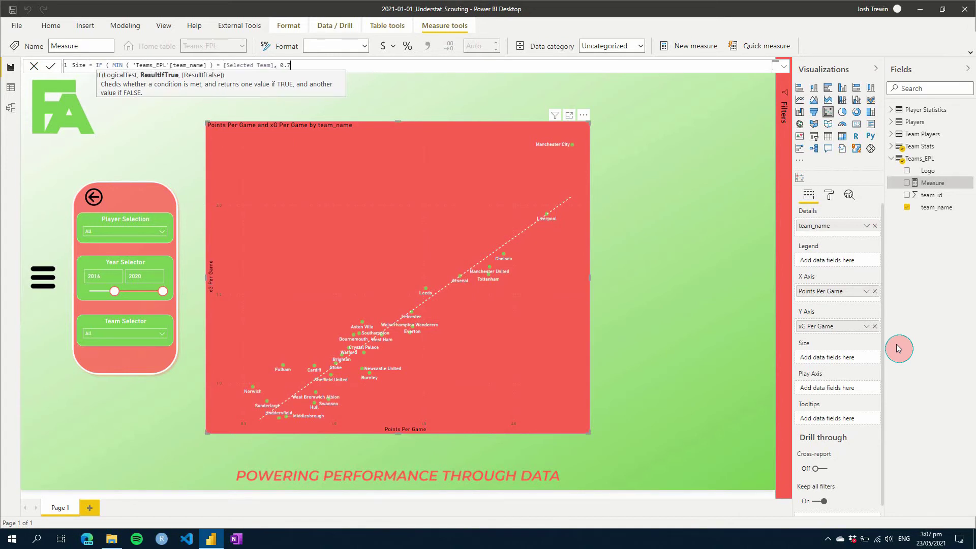
{"action": "type", "text": ", 0.25"}
{"action": "type", "text": " )"}
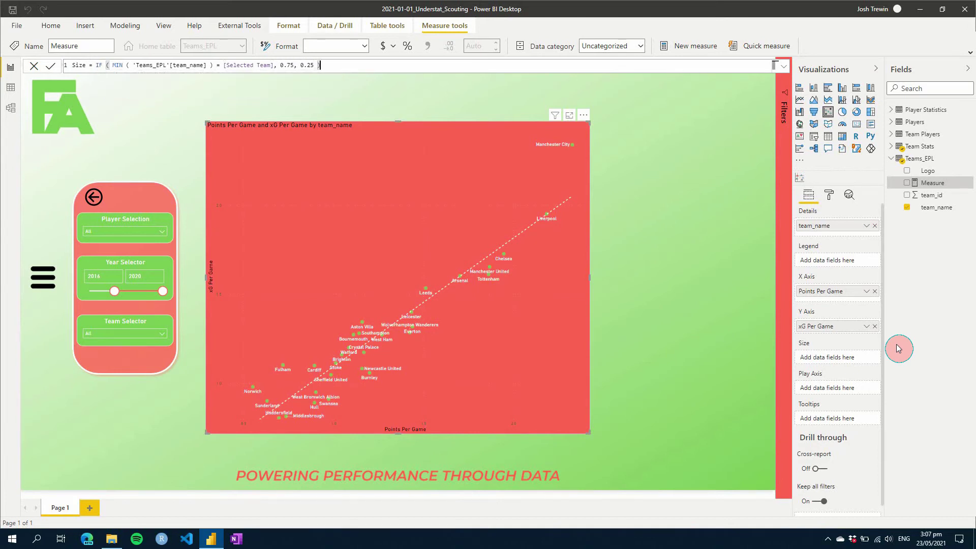
{"action": "key", "text": "Return"}
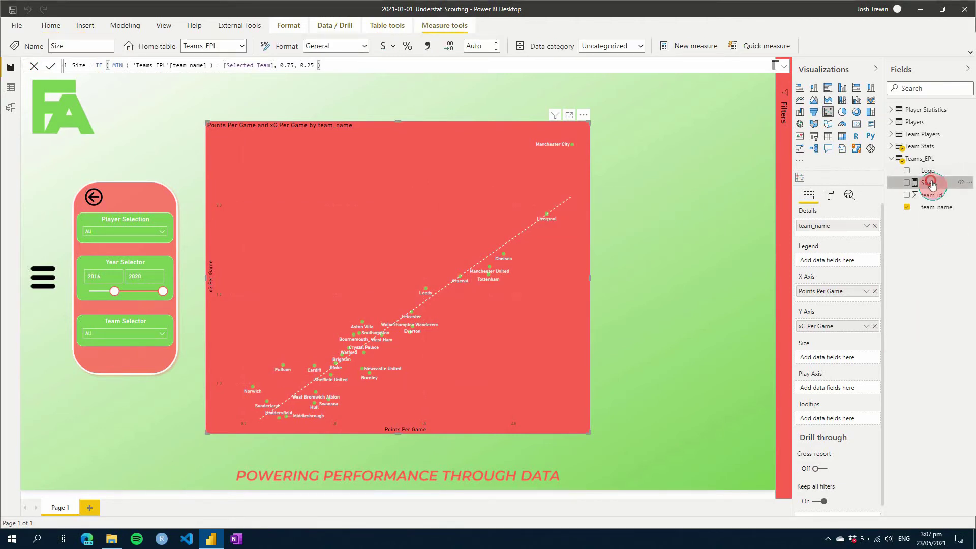
- Size the scatter markers by the Size measure and shrink the point size
{"action": "left_click_drag", "start_coordinate": [972, 178], "coordinate": [849, 358]}
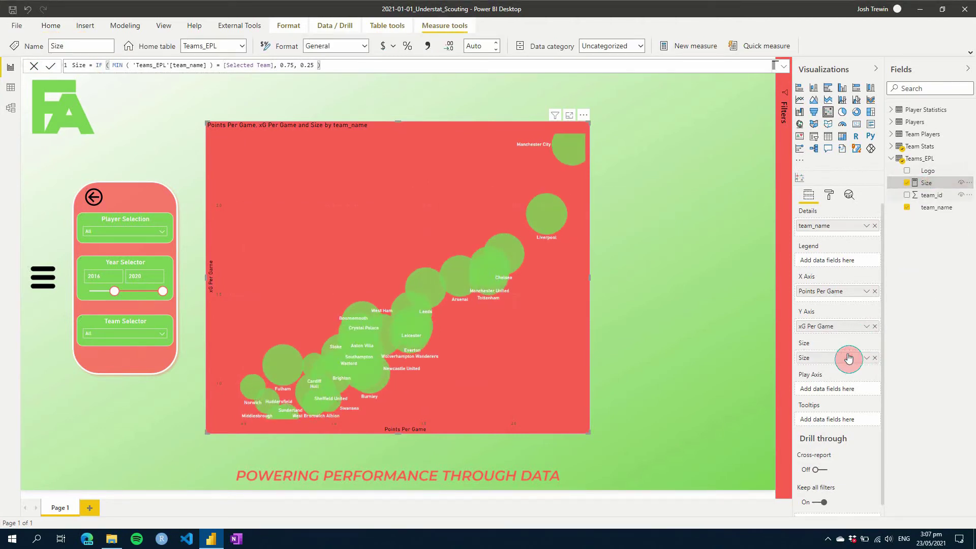
{"action": "left_click", "coordinate": [831, 199]}
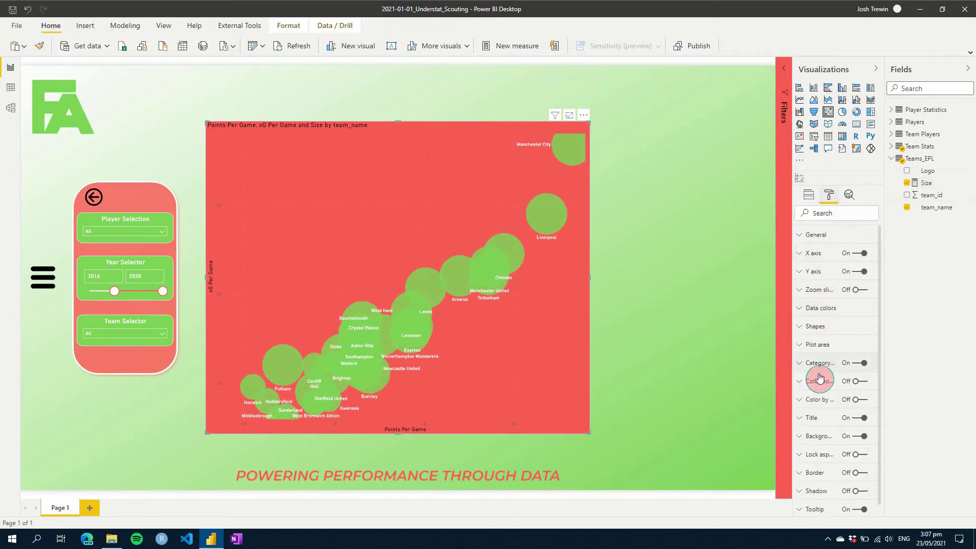
{"action": "scroll", "coordinate": [862, 449], "scroll_direction": "down", "scroll_amount": 1}
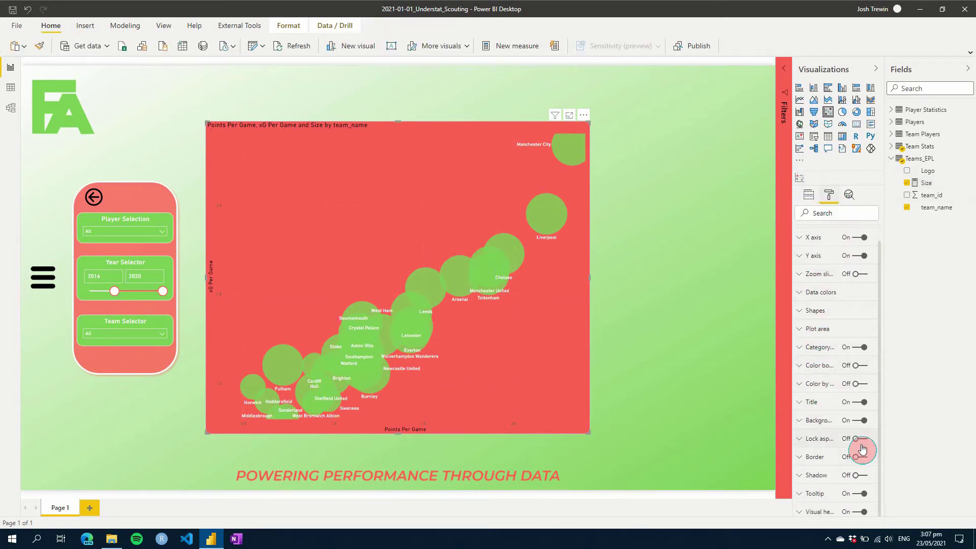
{"action": "left_click", "coordinate": [826, 312]}
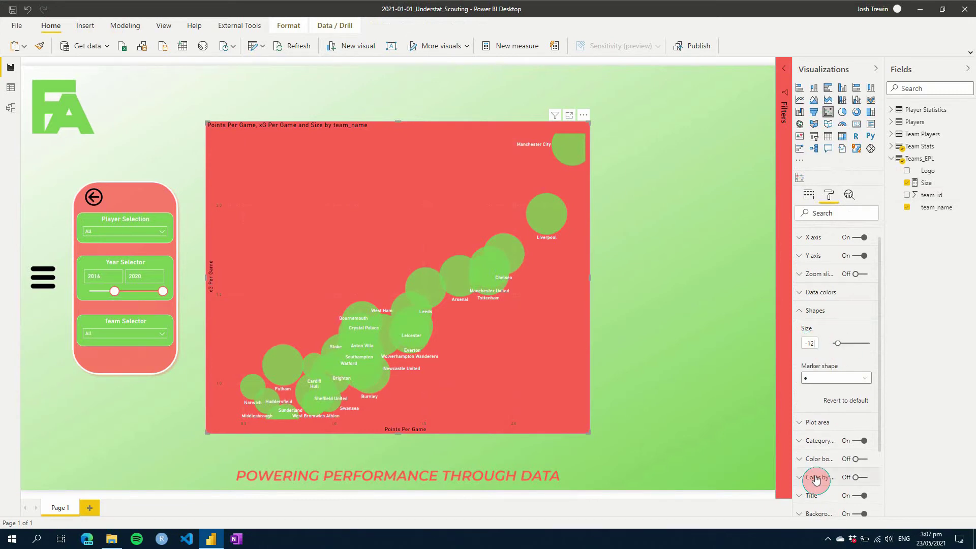
{"action": "key", "text": "Down"}
{"action": "key", "text": "Down"}
{"action": "key", "text": "Down"}
{"action": "key", "text": "Down"}
{"action": "key", "text": "Down"}
{"action": "key", "text": "Down"}
{"action": "key", "text": "Down"}
{"action": "key", "text": "Down"}
{"action": "key", "text": "Down"}
{"action": "key", "text": "Down"}
{"action": "key", "text": "Down"}
{"action": "key", "text": "Down"}
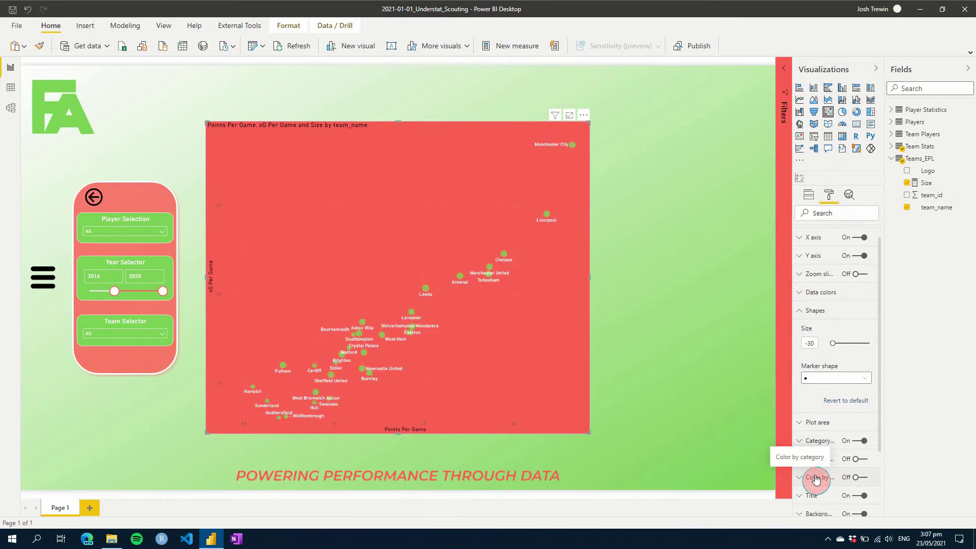
{"action": "key", "text": "Down"}
- Choose Arsenal in the Team Selector slicer and fine-tune the point size to -30
{"action": "left_click", "coordinate": [201, 372]}
{"action": "left_click", "coordinate": [119, 333]}
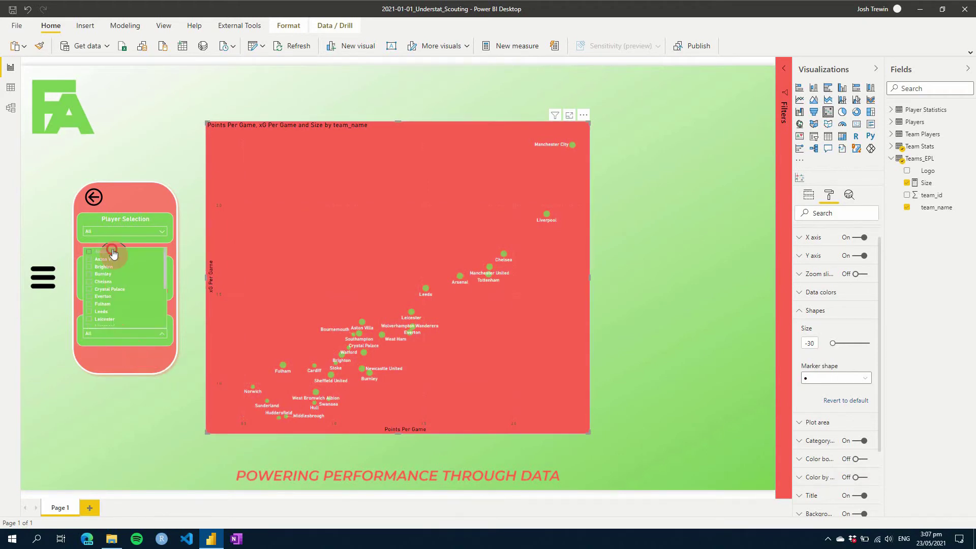
{"action": "left_click", "coordinate": [113, 254]}
{"action": "left_click", "coordinate": [809, 343]}
{"action": "key", "text": "BackSpace"}
{"action": "type", "text": "7"}
{"action": "key", "text": "BackSpace"}
{"action": "type", "text": "8"}
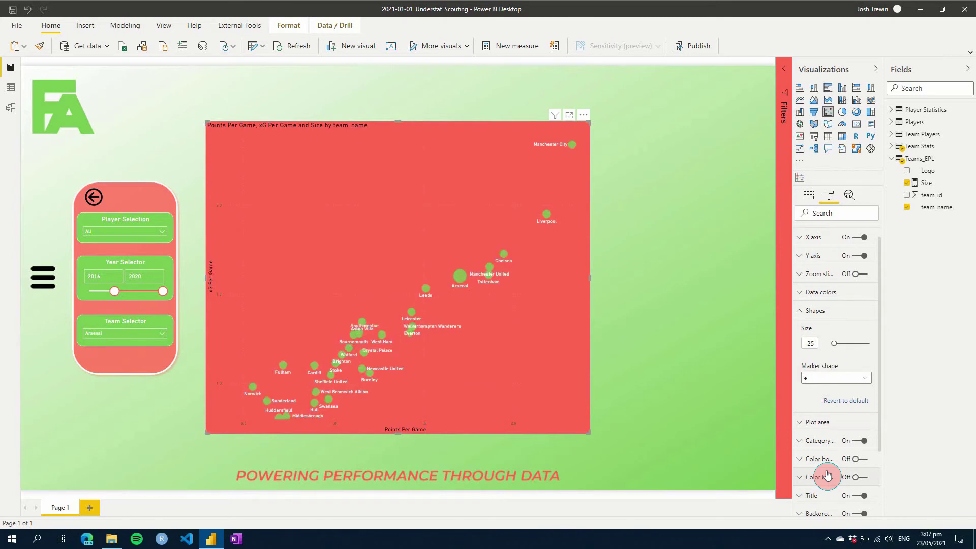
{"action": "key", "text": "BackSpace"}
{"action": "key", "text": "BackSpace"}
{"action": "type", "text": "30"}
- Change the Size measure's selected-team value from 0.75 to 0.9 and set marker size -28
{"action": "left_click", "coordinate": [931, 184]}
{"action": "left_click", "coordinate": [293, 65]}
{"action": "key", "text": "BackSpace"}
{"action": "key", "text": "BackSpace"}
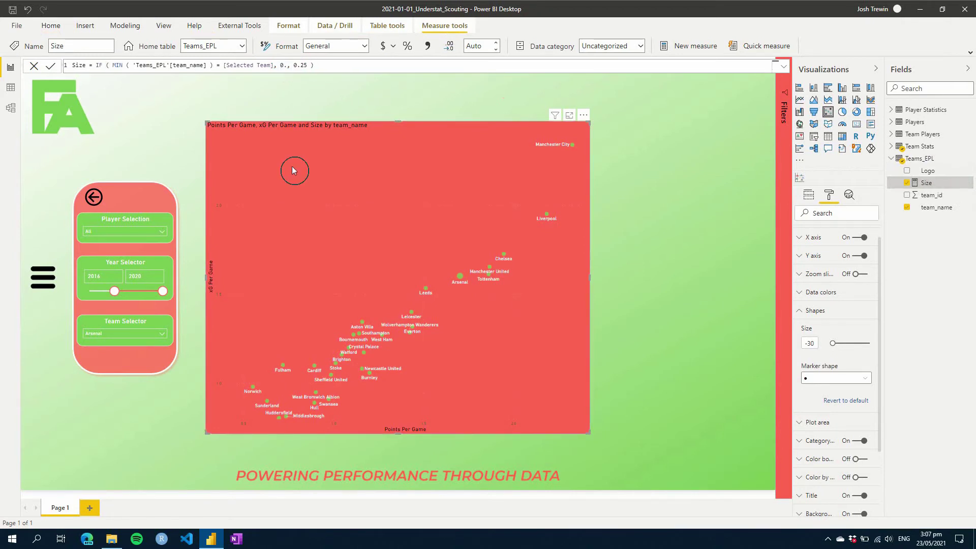
{"action": "type", "text": "9"}
{"action": "key", "text": "Return"}
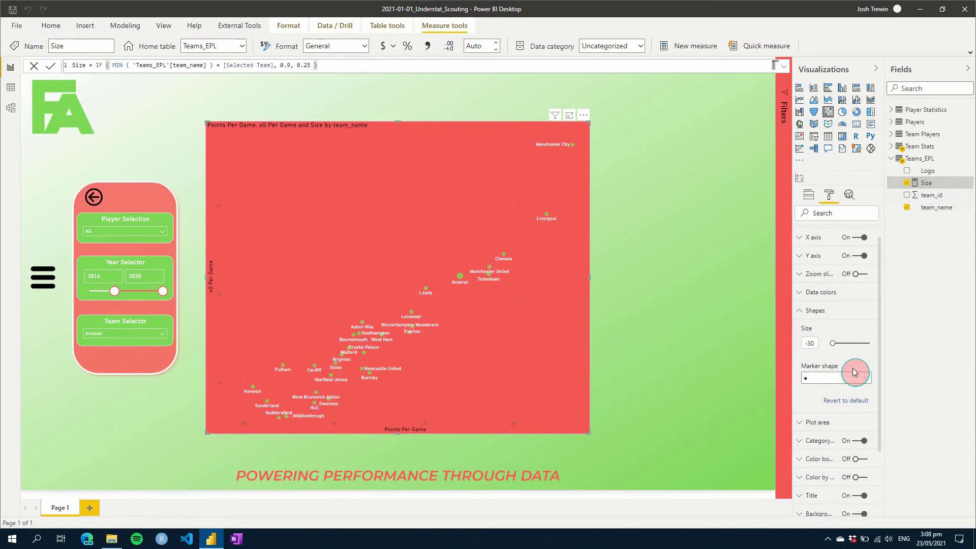
{"action": "left_click", "coordinate": [817, 344]}
{"action": "type", "text": "-28"}
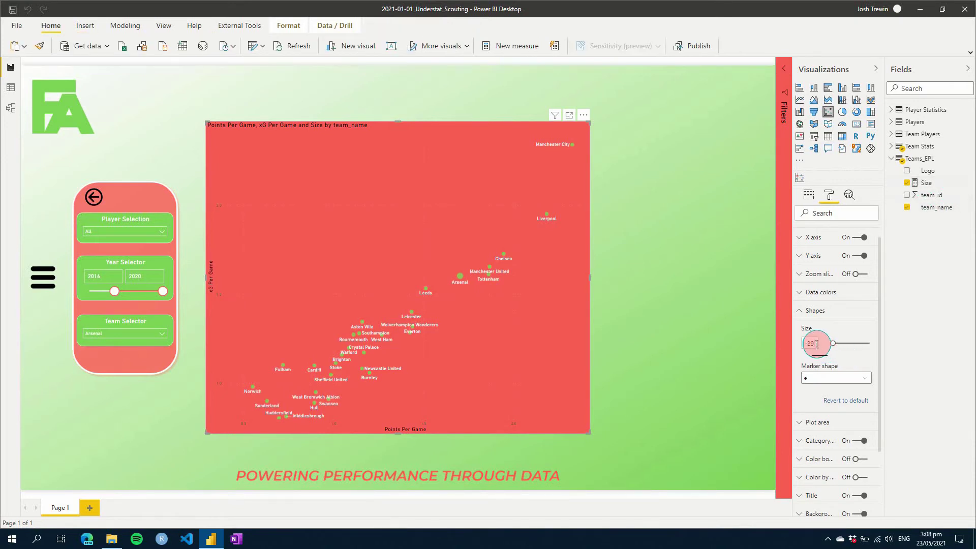
{"action": "key", "text": "Return"}
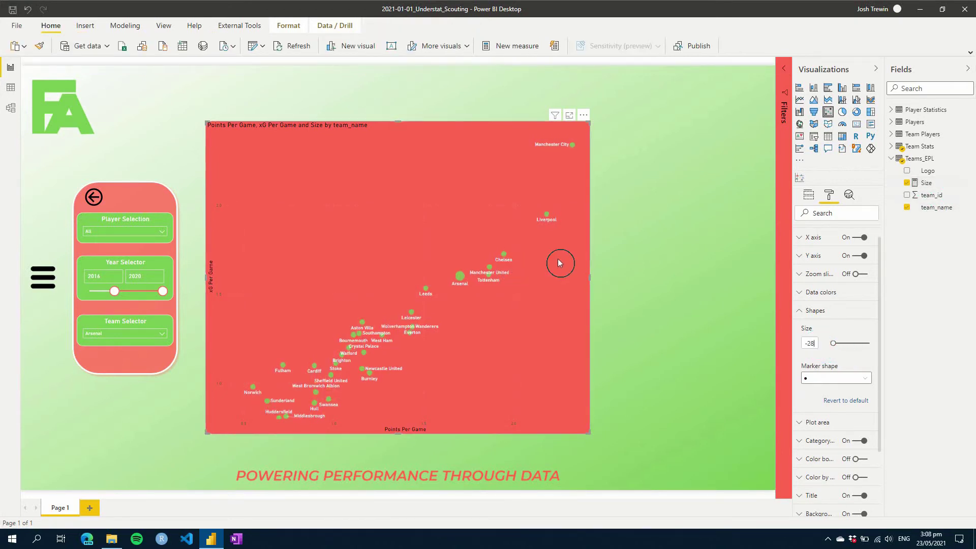
- Add Brighton, Chelsea and Fulham to Arsenal in the Team Selector, then hide the selector panel
{"action": "mouse_move", "coordinate": [125, 330]}
{"action": "left_click", "coordinate": [93, 335]}
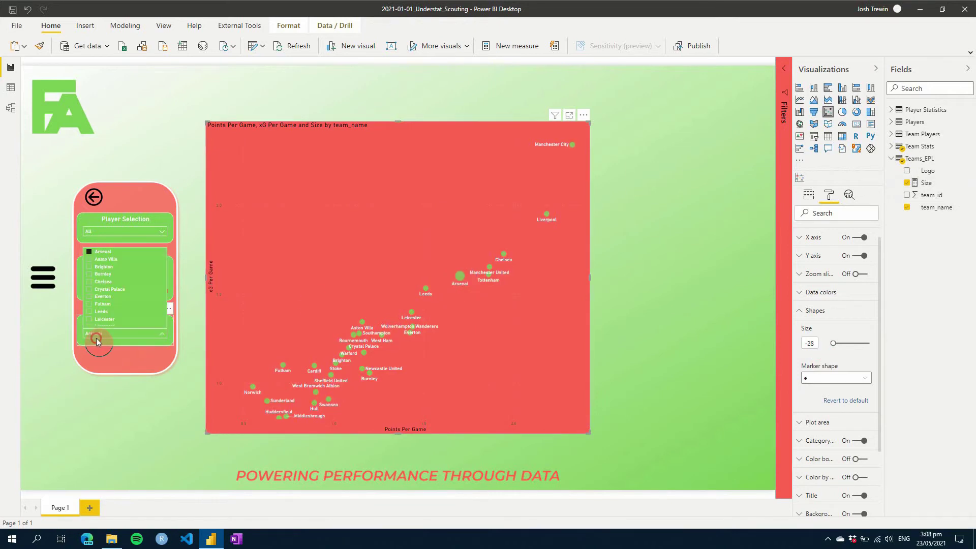
{"action": "left_click", "coordinate": [108, 268]}
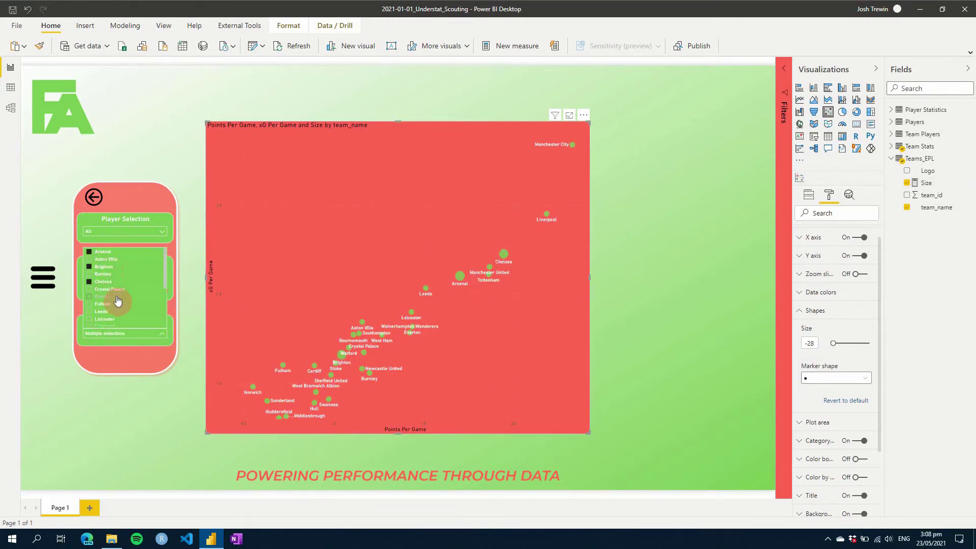
{"action": "left_click", "coordinate": [118, 307]}
{"action": "left_click", "coordinate": [147, 431]}
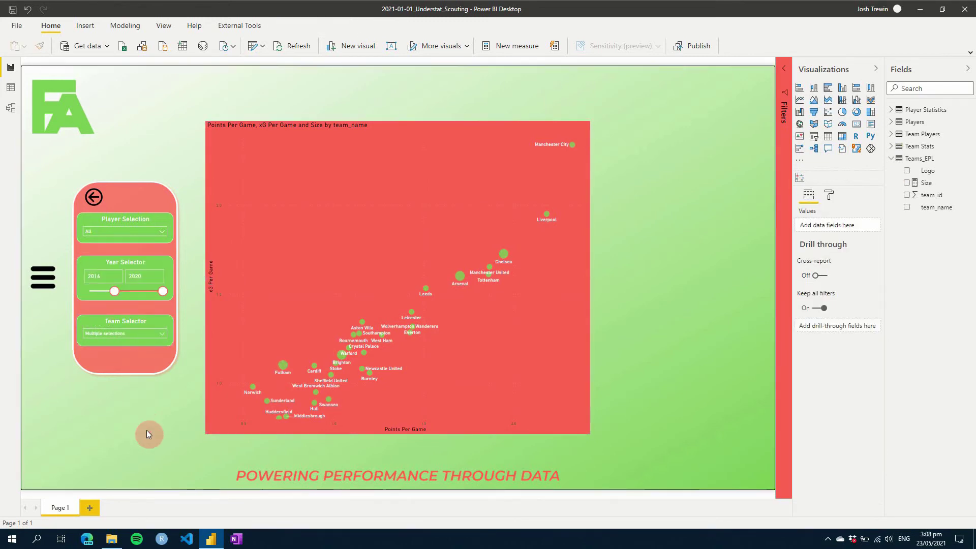
{"action": "left_click", "coordinate": [114, 291]}
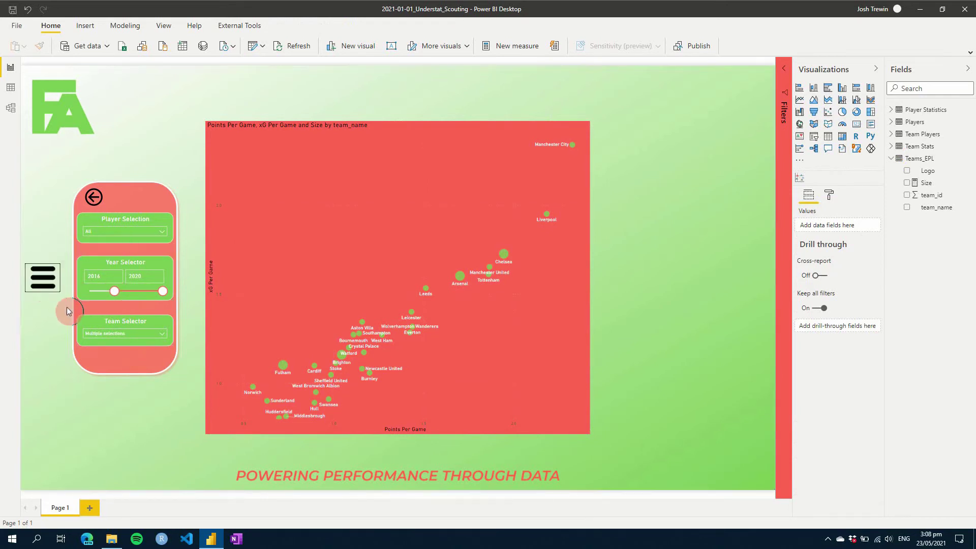
{"action": "left_click", "coordinate": [94, 198], "text": "ctrl"}
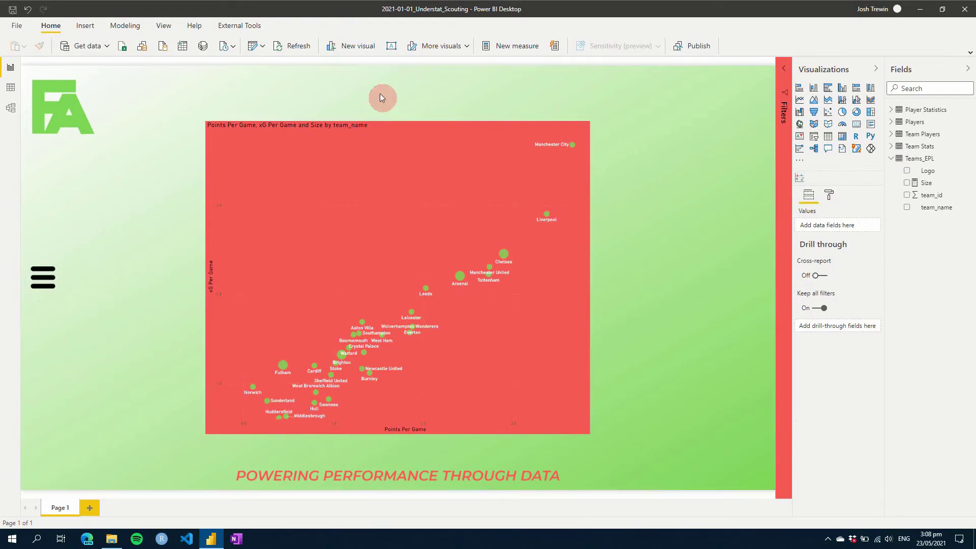
{"action": "left_click", "coordinate": [830, 197]}
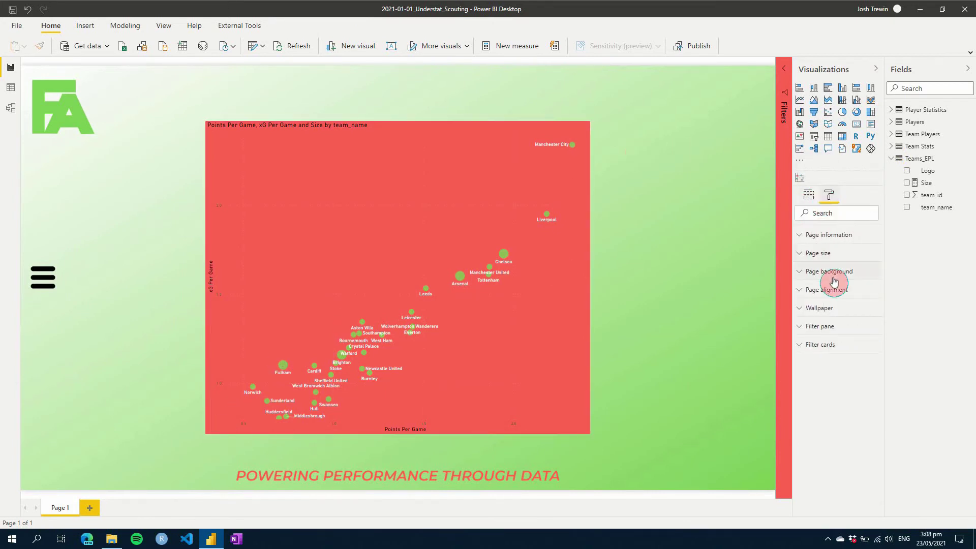
- Give the scatter chart a white border
{"action": "left_click", "coordinate": [549, 392]}
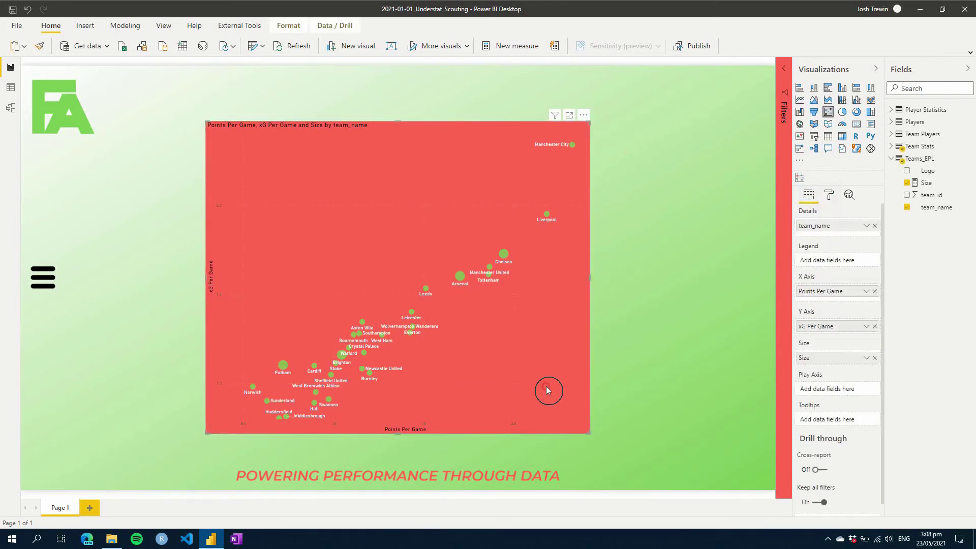
{"action": "left_click", "coordinate": [830, 199]}
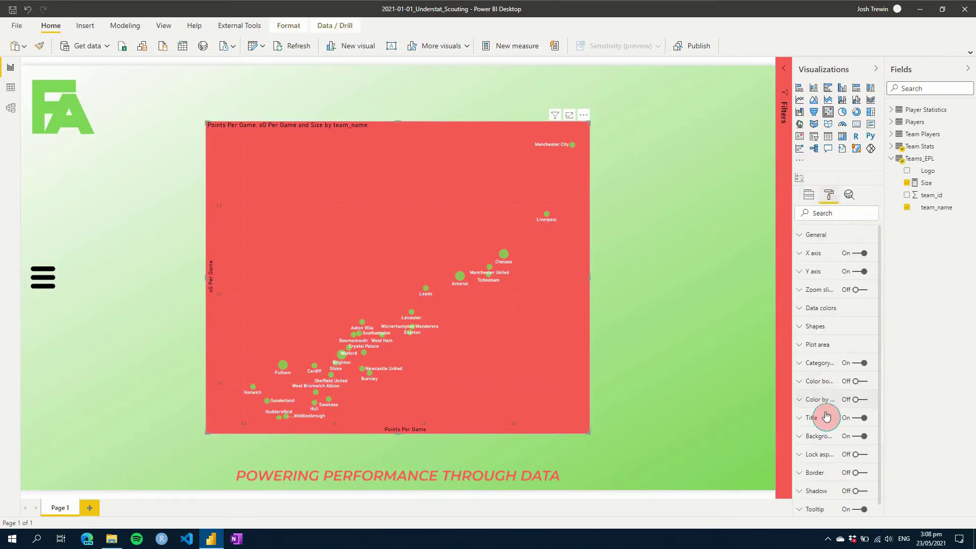
{"action": "scroll", "coordinate": [830, 476], "scroll_direction": "down", "scroll_amount": 1}
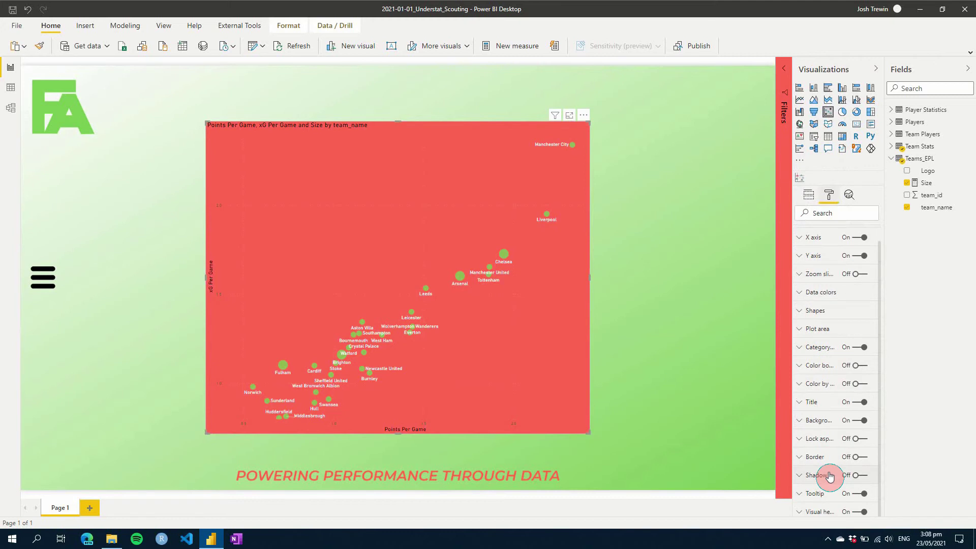
{"action": "left_click", "coordinate": [859, 456]}
{"action": "left_click", "coordinate": [815, 462]}
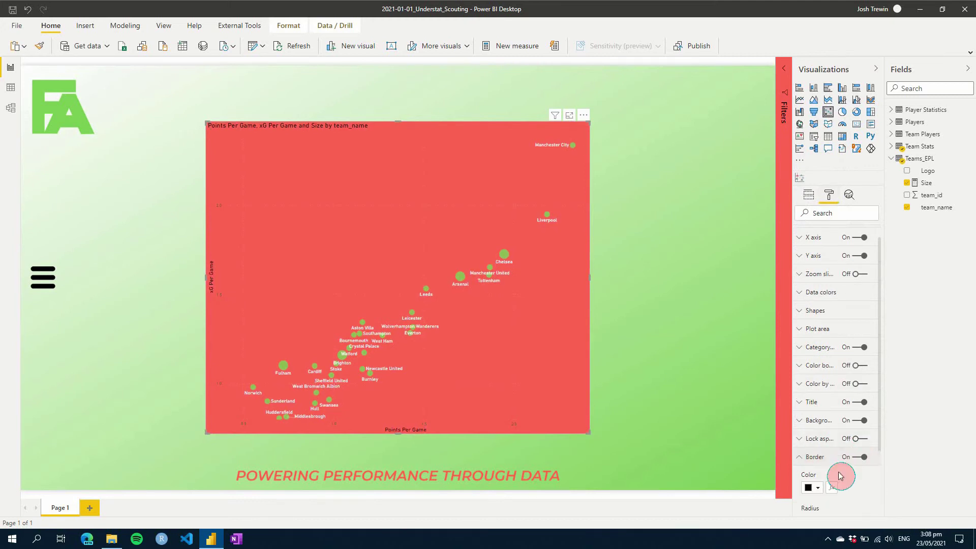
{"action": "left_click", "coordinate": [812, 488]}
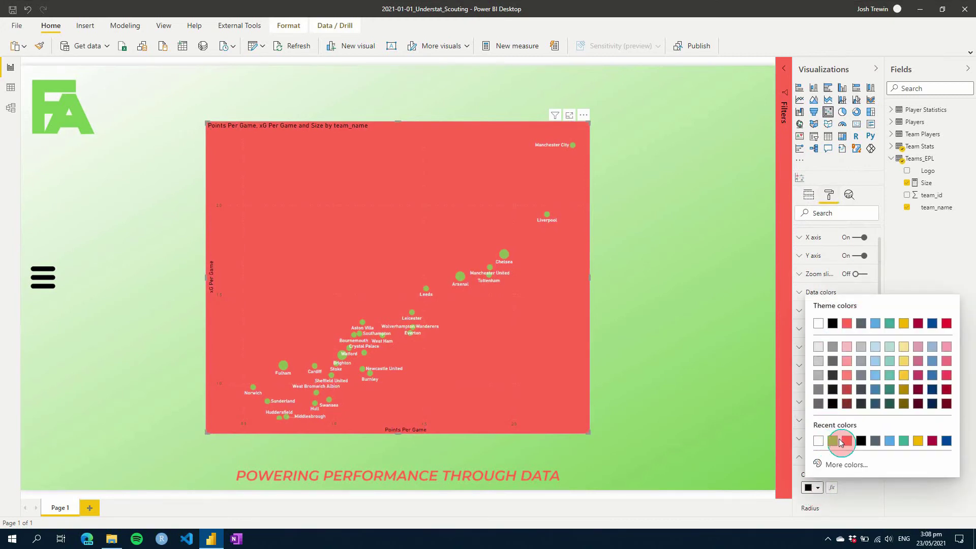
{"action": "left_click", "coordinate": [820, 441]}
{"action": "scroll", "coordinate": [848, 482], "scroll_direction": "down", "scroll_amount": 3}
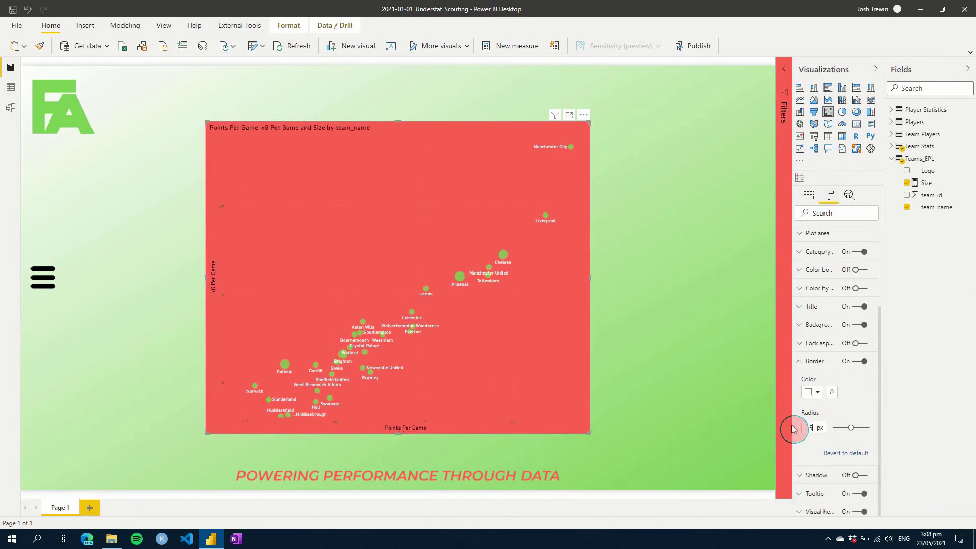
{"action": "left_click", "coordinate": [812, 362]}
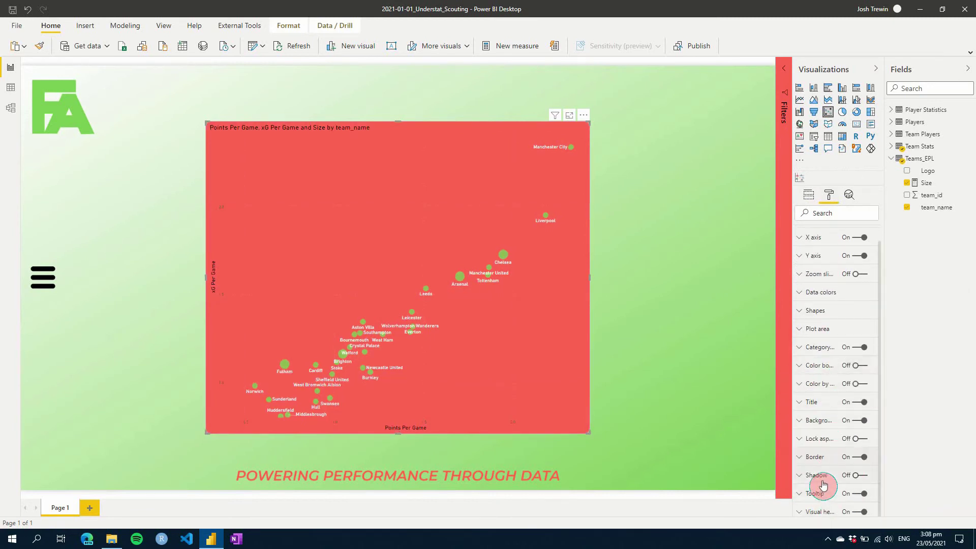
- Turn on the chart shadow and make it red
{"action": "left_click", "coordinate": [860, 476]}
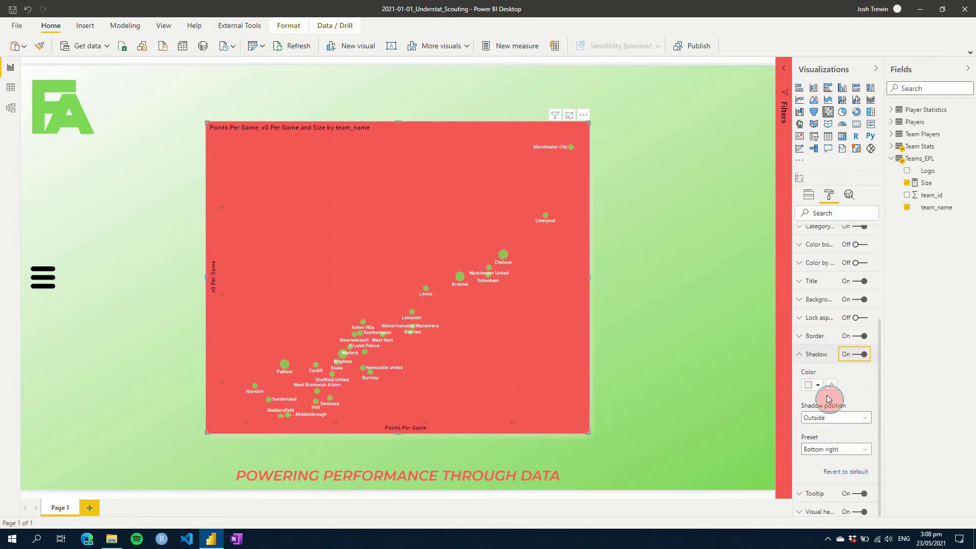
{"action": "left_click", "coordinate": [813, 384]}
{"action": "left_click", "coordinate": [849, 221]}
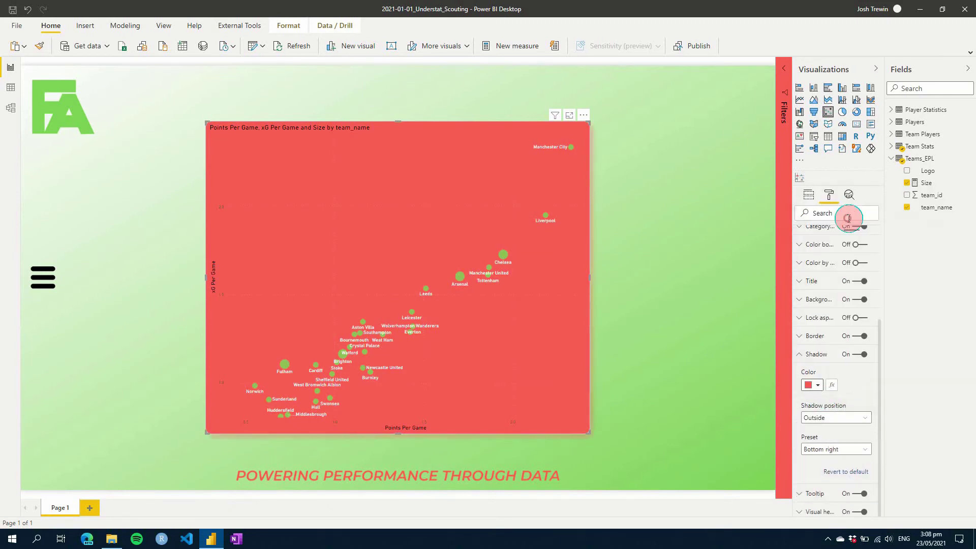
{"action": "left_click", "coordinate": [814, 355]}
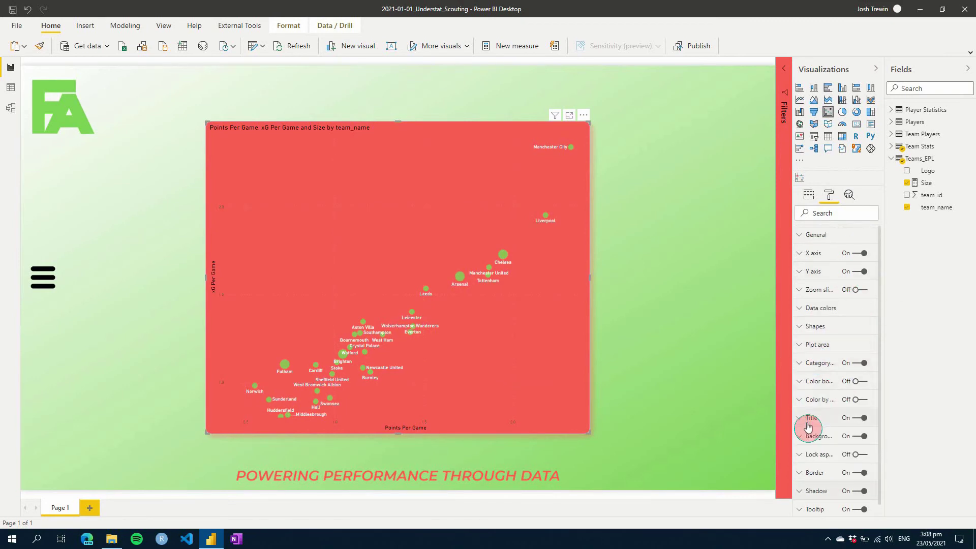
- Replace the chart title with 'Points Per Game and xG Per Game by Team Name'
{"action": "left_click", "coordinate": [811, 418]}
{"action": "left_click", "coordinate": [852, 445]}
{"action": "key", "text": "shift+Home"}
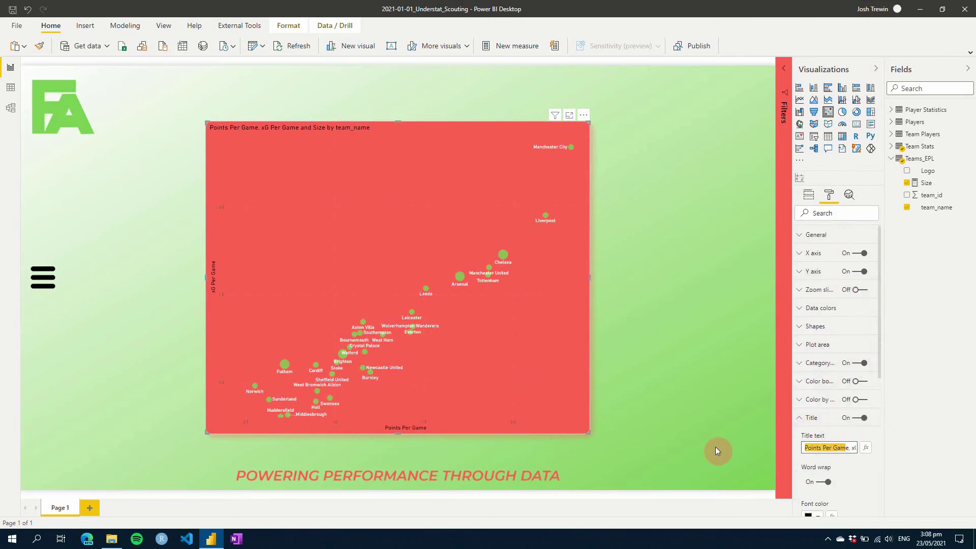
{"action": "key", "text": "BackSpace"}
{"action": "key", "text": "shift+End"}
{"action": "key", "text": "Delete"}
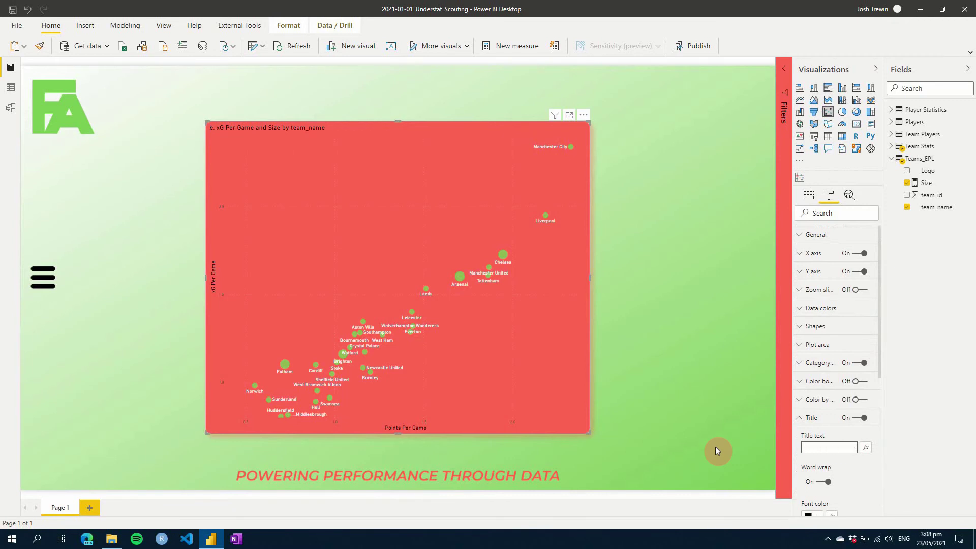
{"action": "type", "text": "Points Per Game and "}
{"action": "type", "text": "xG per"}
{"action": "key", "text": "BackSpace"}
{"action": "key", "text": "BackSpace"}
{"action": "key", "text": "BackSpace"}
{"action": "type", "text": "Per Game by Team Name"}
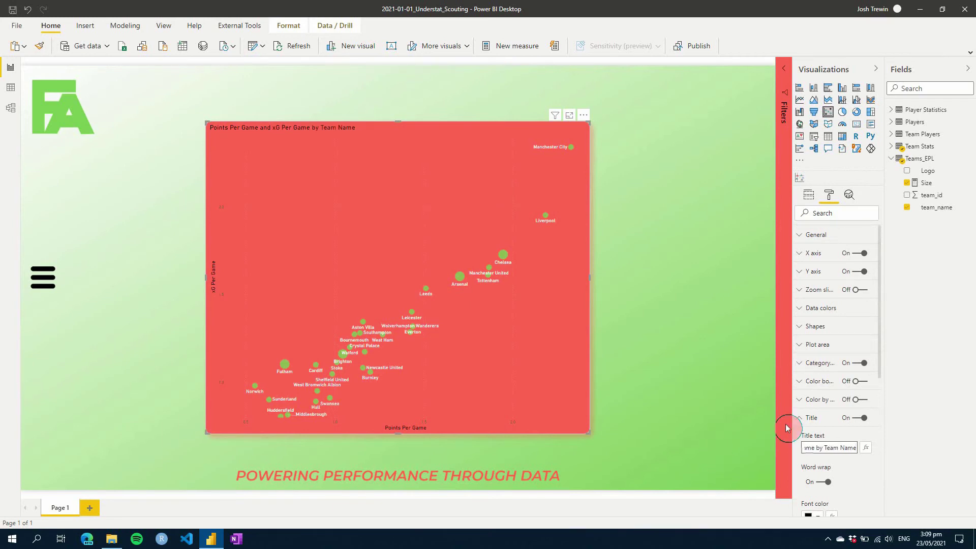
{"action": "left_click", "coordinate": [844, 443]}
{"action": "scroll", "coordinate": [844, 443], "scroll_direction": "down", "scroll_amount": 5}
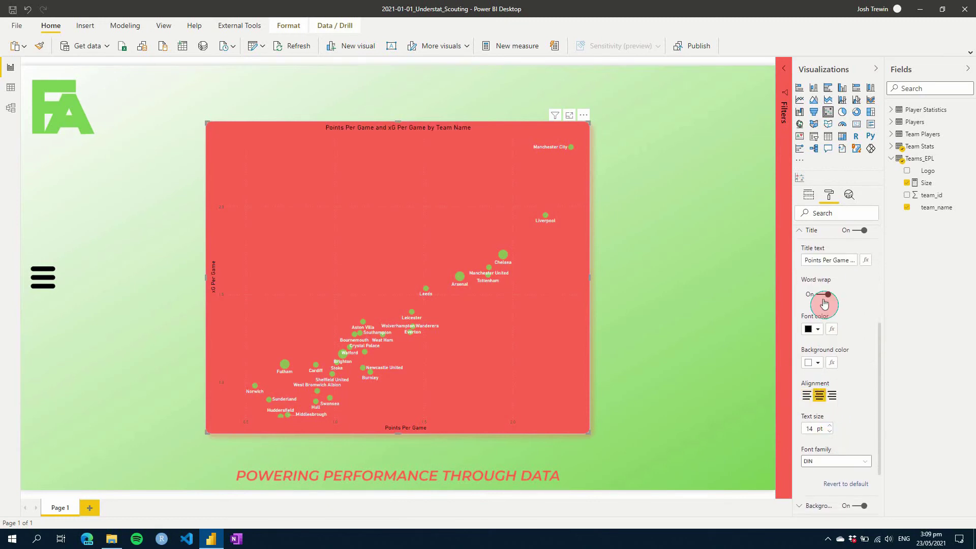
- Make the chart title font white
{"action": "left_click", "coordinate": [818, 331]}
{"action": "left_click", "coordinate": [819, 349]}
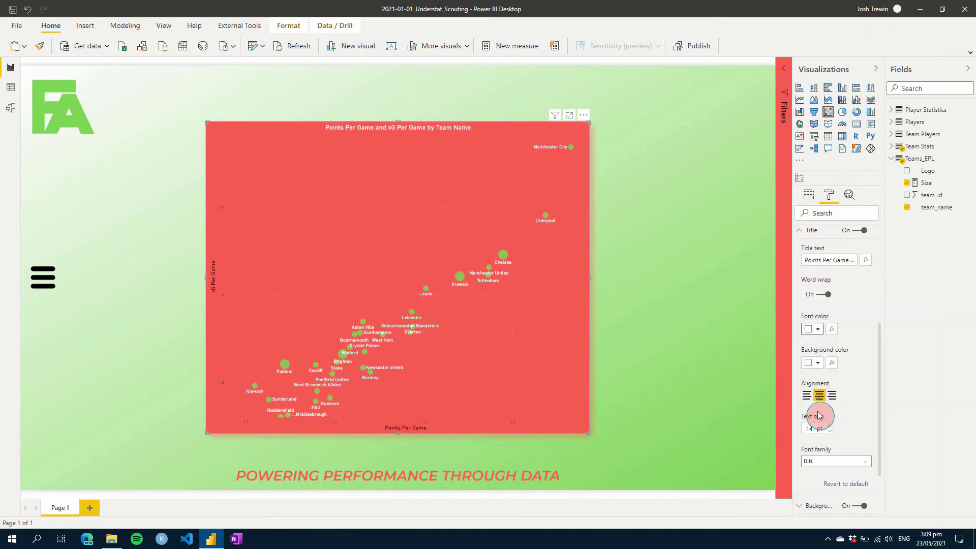
{"action": "left_click", "coordinate": [820, 232]}
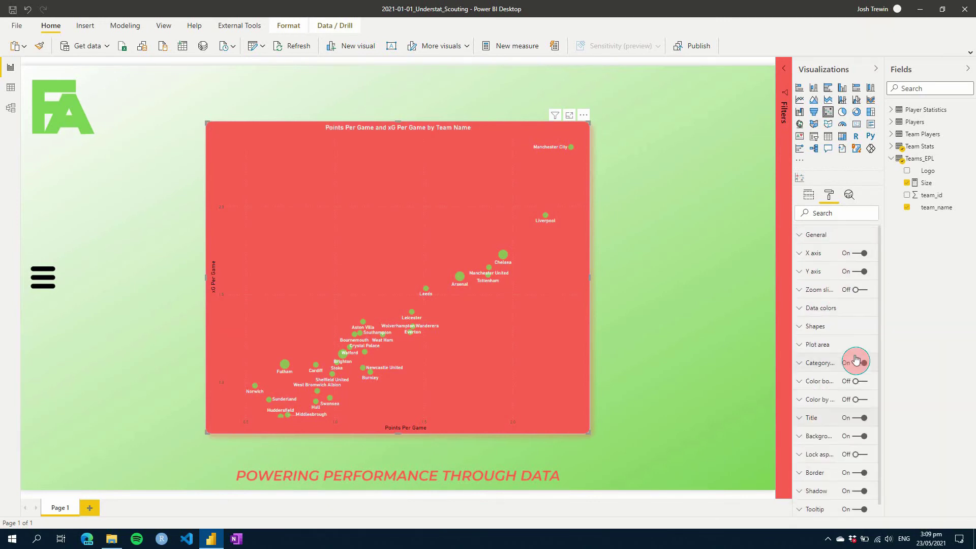
- Set the Y axis range to start 0 and end 2.5
{"action": "left_click", "coordinate": [823, 276]}
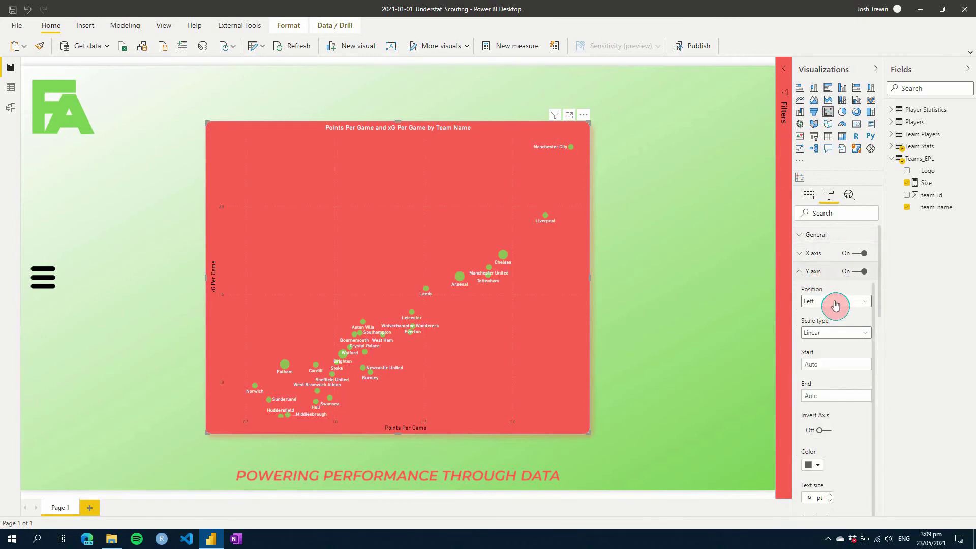
{"action": "scroll", "coordinate": [845, 362], "scroll_direction": "down", "scroll_amount": 2}
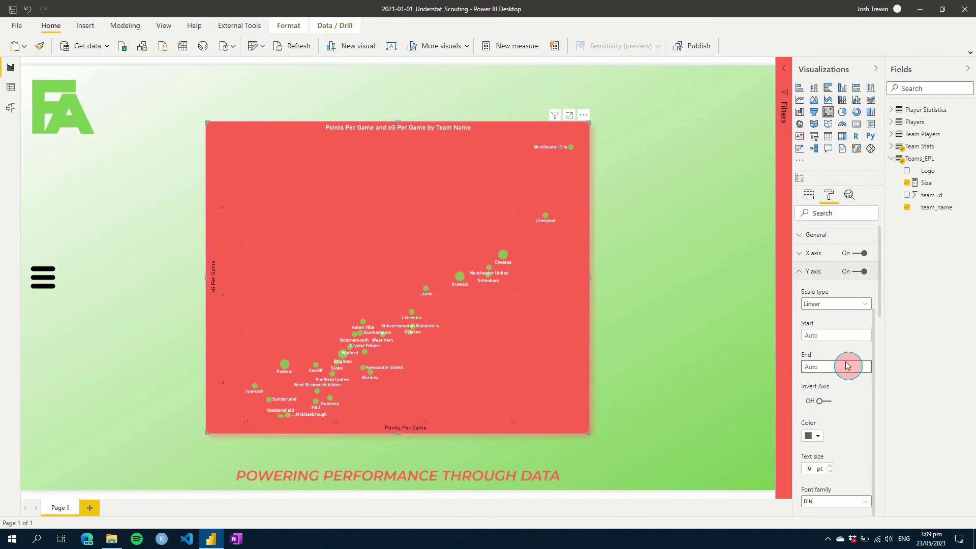
{"action": "left_click", "coordinate": [823, 325]}
{"action": "left_click", "coordinate": [816, 433]}
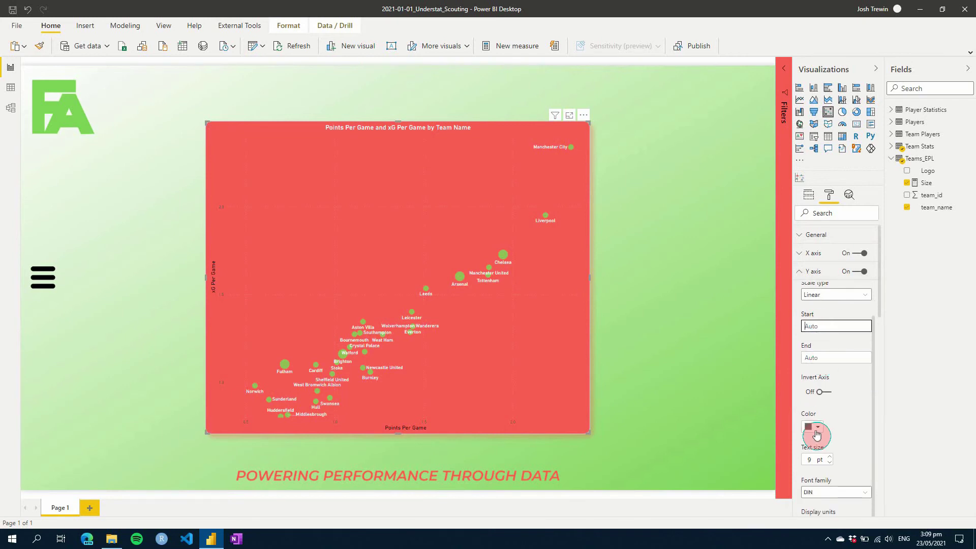
{"action": "type", "text": "0"}
{"action": "key", "text": "Tab"}
{"action": "type", "text": "3"}
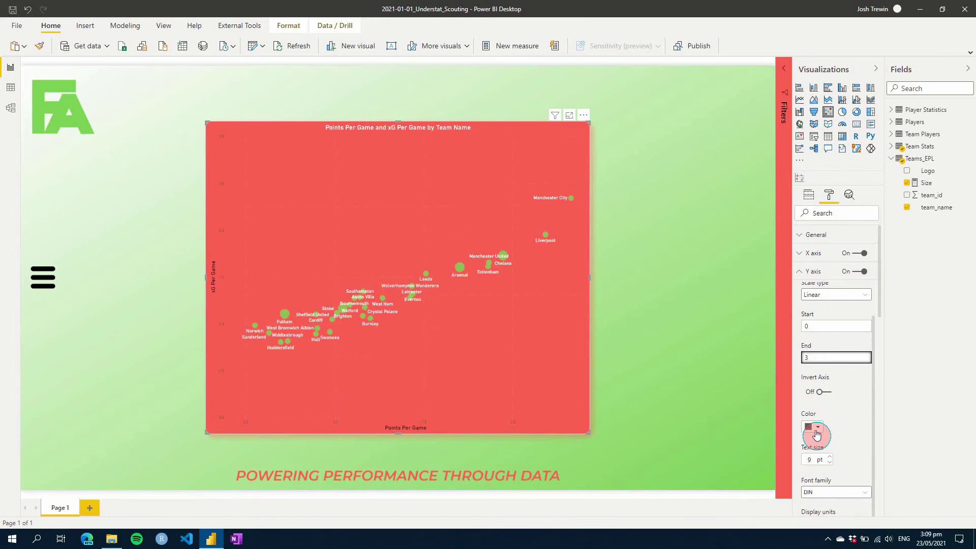
{"action": "key", "text": "BackSpace"}
{"action": "type", "text": "2.5"}
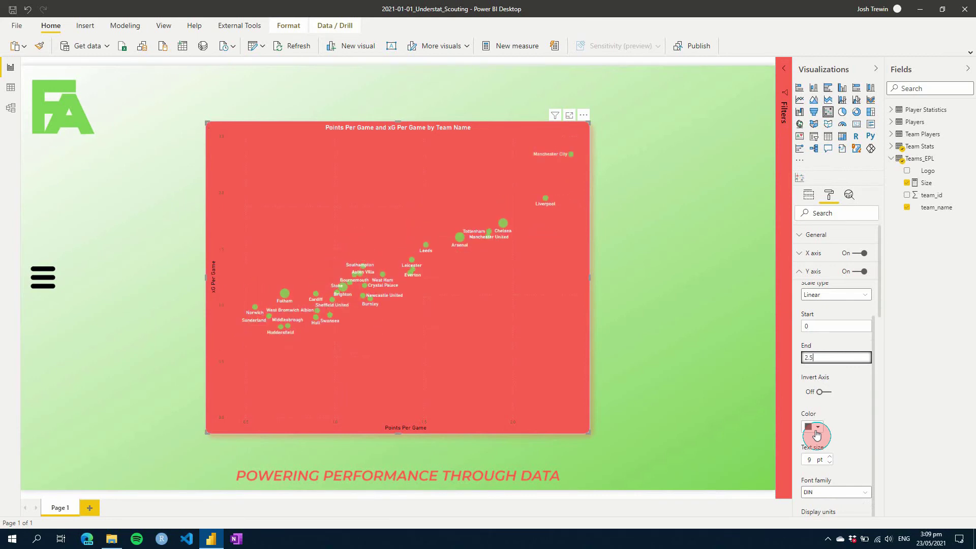
{"action": "left_click", "coordinate": [816, 272]}
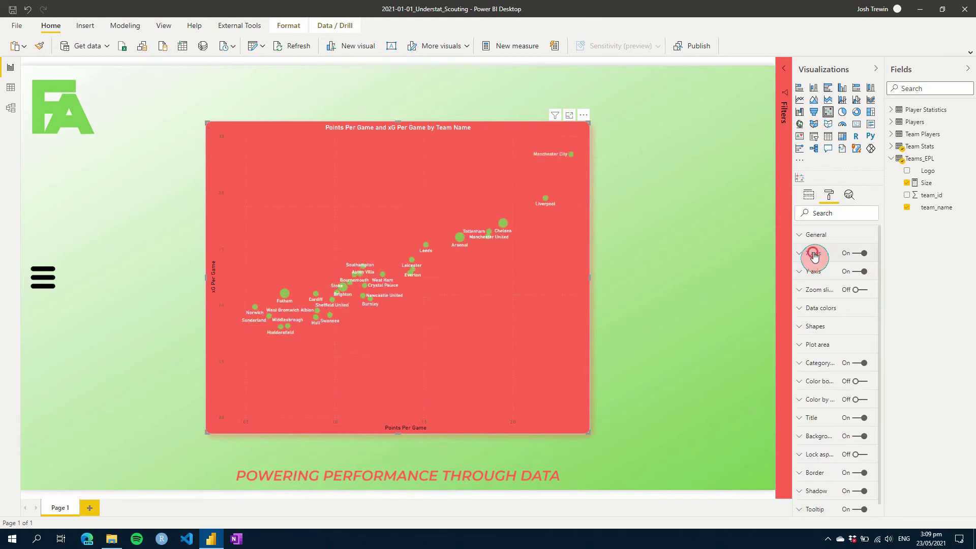
- Set the X axis range to start 0 and end 3
{"action": "left_click", "coordinate": [815, 254]}
{"action": "left_click", "coordinate": [823, 314]}
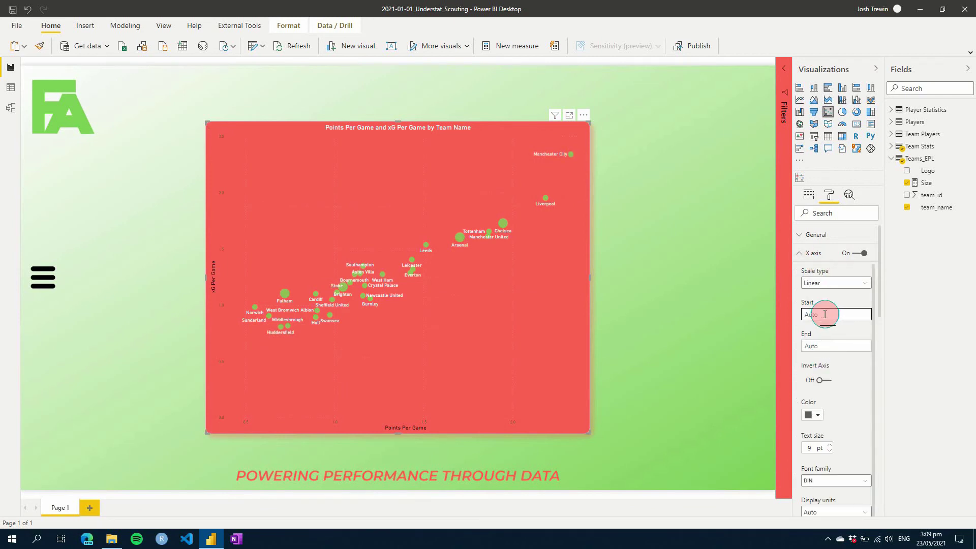
{"action": "type", "text": "0"}
{"action": "key", "text": "Tab"}
{"action": "type", "text": "3"}
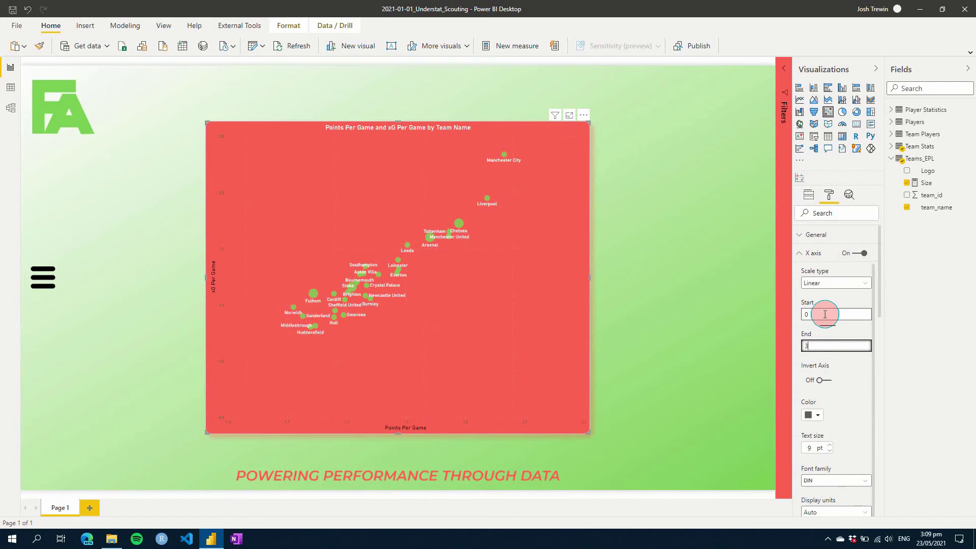
{"action": "left_click", "coordinate": [813, 254]}
{"action": "left_click", "coordinate": [815, 254]}
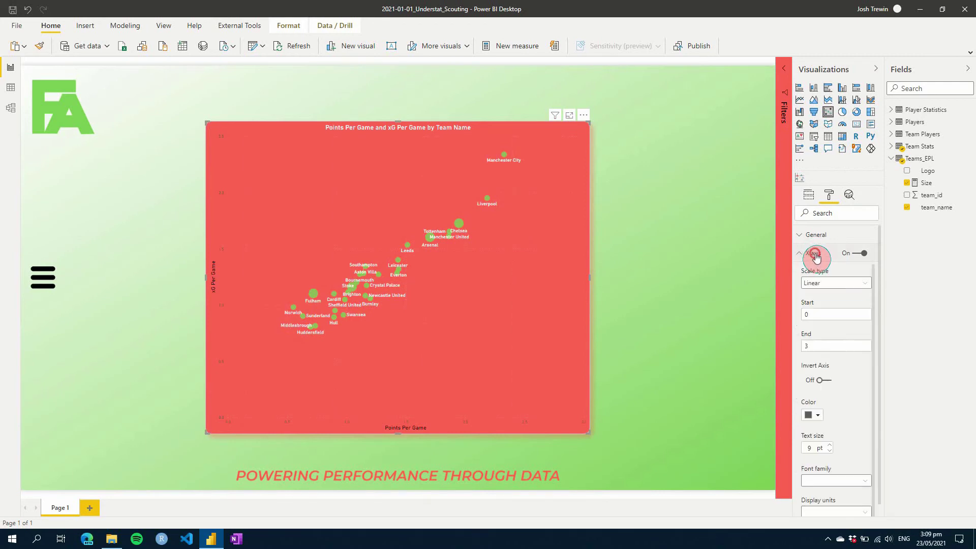
{"action": "left_click", "coordinate": [864, 254]}
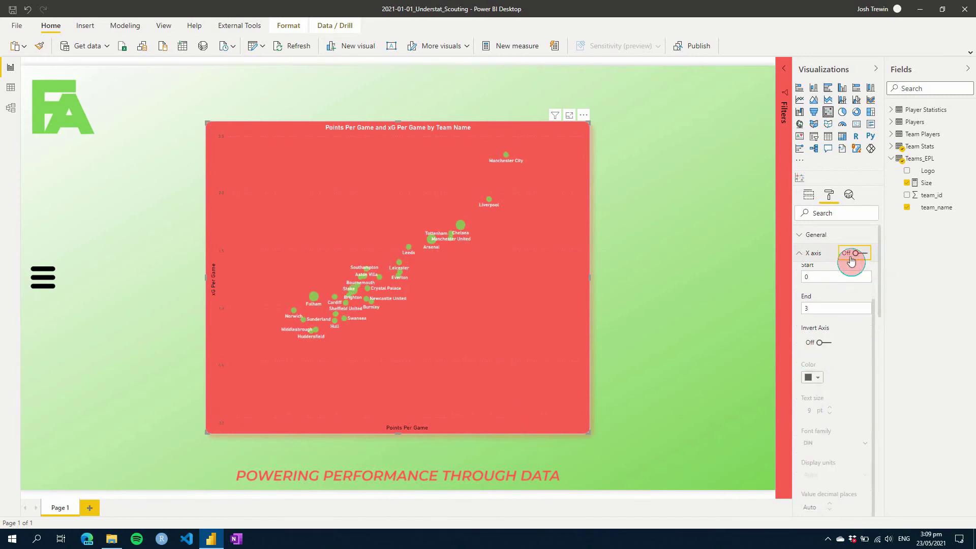
{"action": "scroll", "coordinate": [834, 379], "scroll_direction": "down", "scroll_amount": 1}
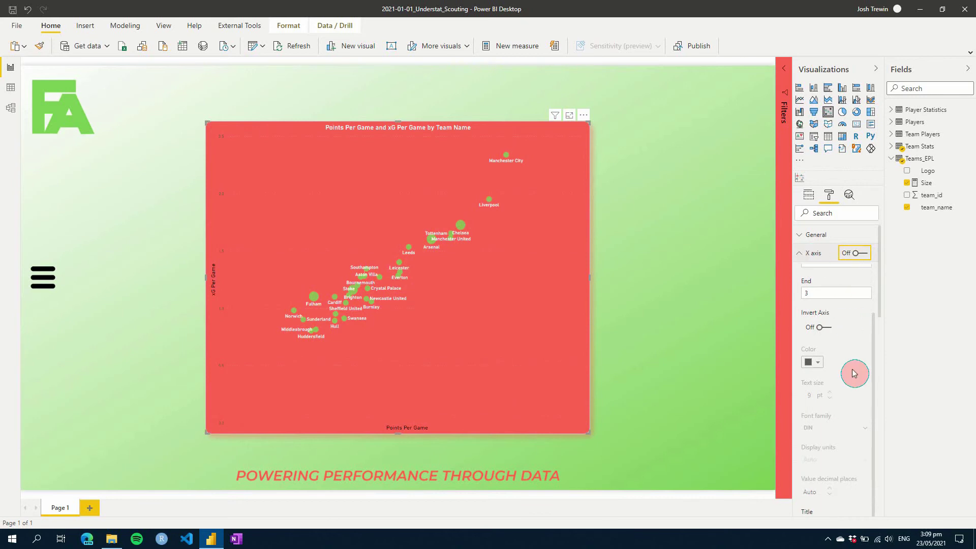
{"action": "scroll", "coordinate": [854, 373], "scroll_direction": "down", "scroll_amount": 5}
{"action": "left_click", "coordinate": [822, 428]}
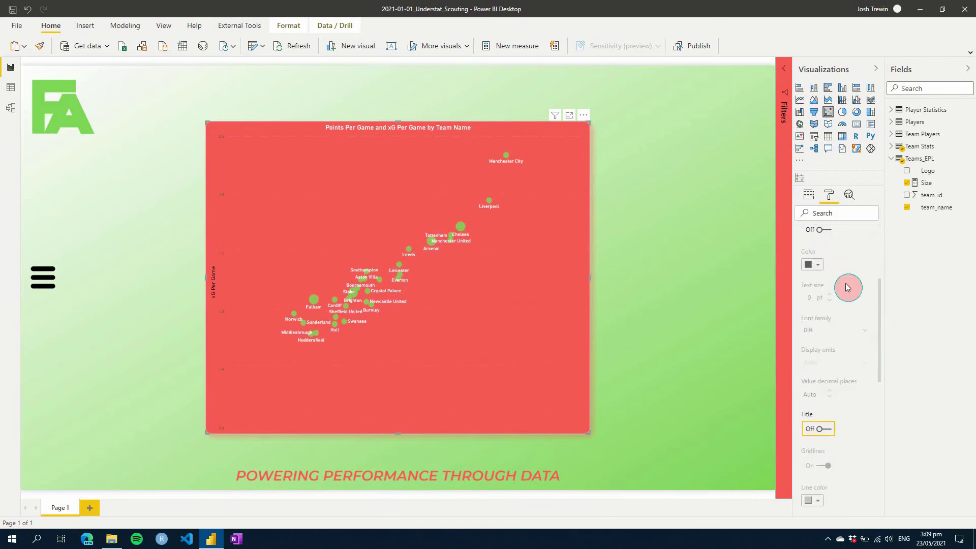
{"action": "left_click", "coordinate": [823, 430]}
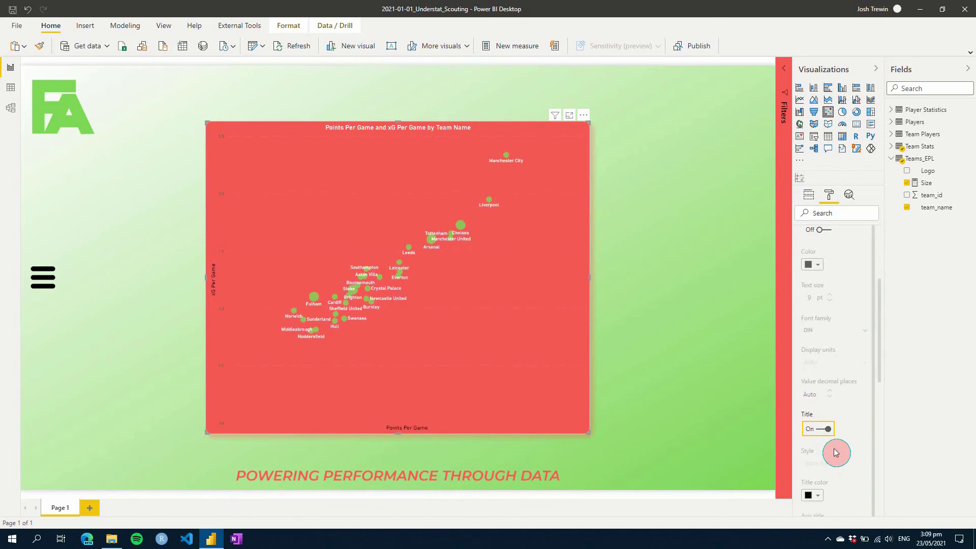
{"action": "scroll", "coordinate": [830, 486], "scroll_direction": "down", "scroll_amount": 2}
{"action": "left_click", "coordinate": [815, 443]}
{"action": "scroll", "coordinate": [824, 435], "scroll_direction": "up", "scroll_amount": 3}
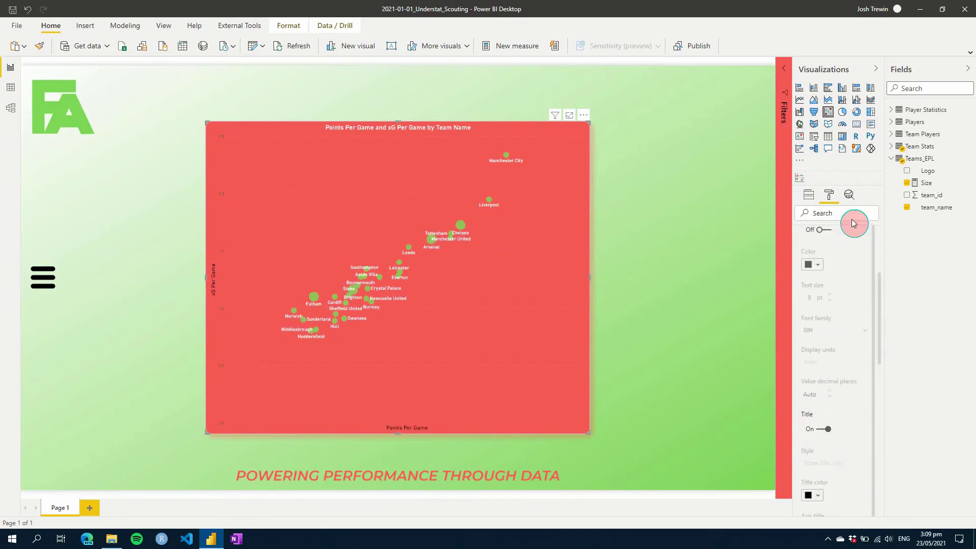
{"action": "scroll", "coordinate": [844, 251], "scroll_direction": "up", "scroll_amount": 3}
{"action": "left_click", "coordinate": [856, 256]}
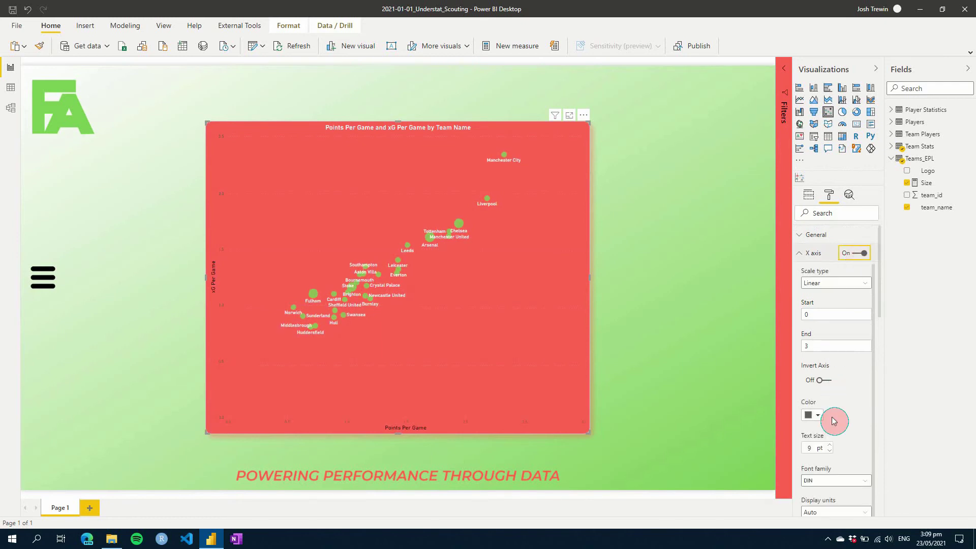
{"action": "scroll", "coordinate": [834, 425], "scroll_direction": "down", "scroll_amount": 2}
- Make x-axis labels black and the x-axis title white, and remove vertical gridlines
{"action": "left_click", "coordinate": [820, 371]}
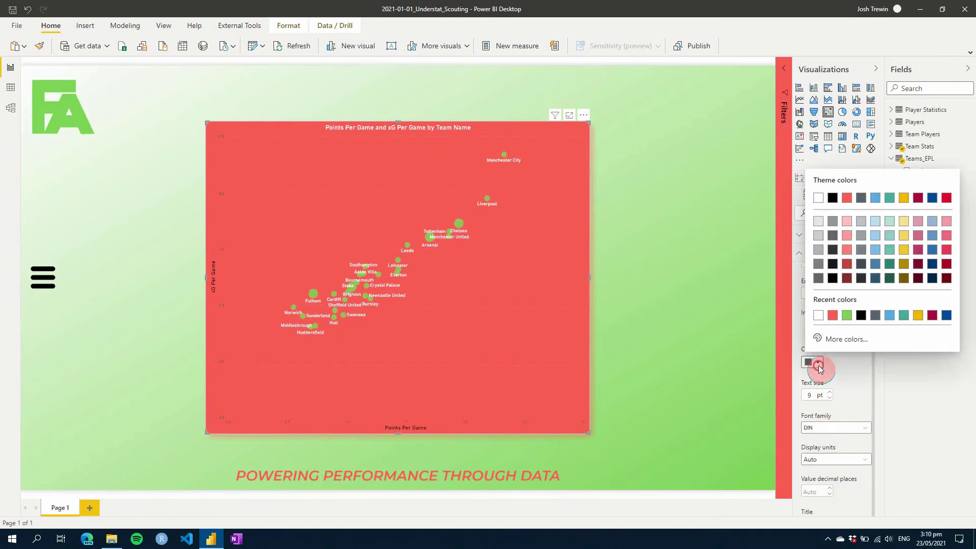
{"action": "left_click", "coordinate": [832, 199]}
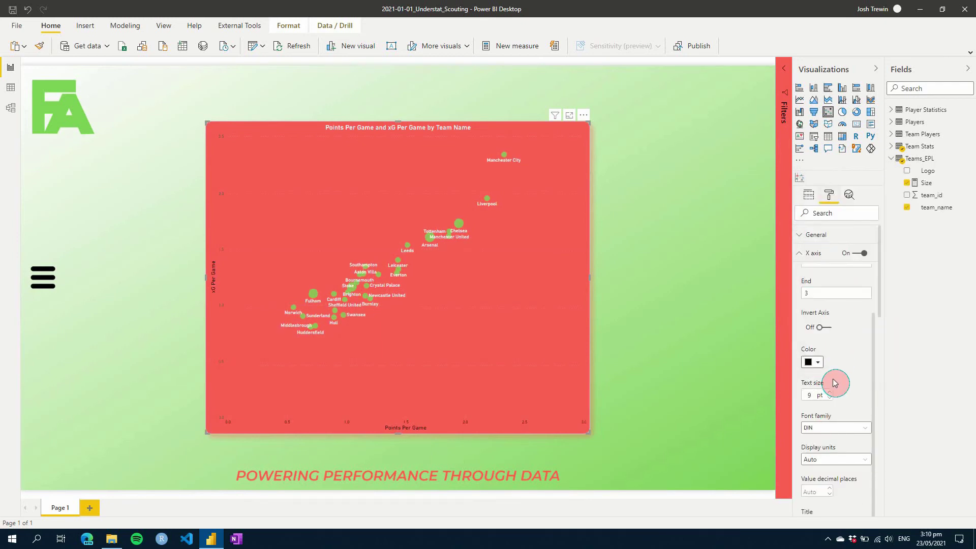
{"action": "scroll", "coordinate": [834, 381], "scroll_direction": "down", "scroll_amount": 4}
{"action": "scroll", "coordinate": [834, 385], "scroll_direction": "down", "scroll_amount": 4}
{"action": "left_click", "coordinate": [812, 279]}
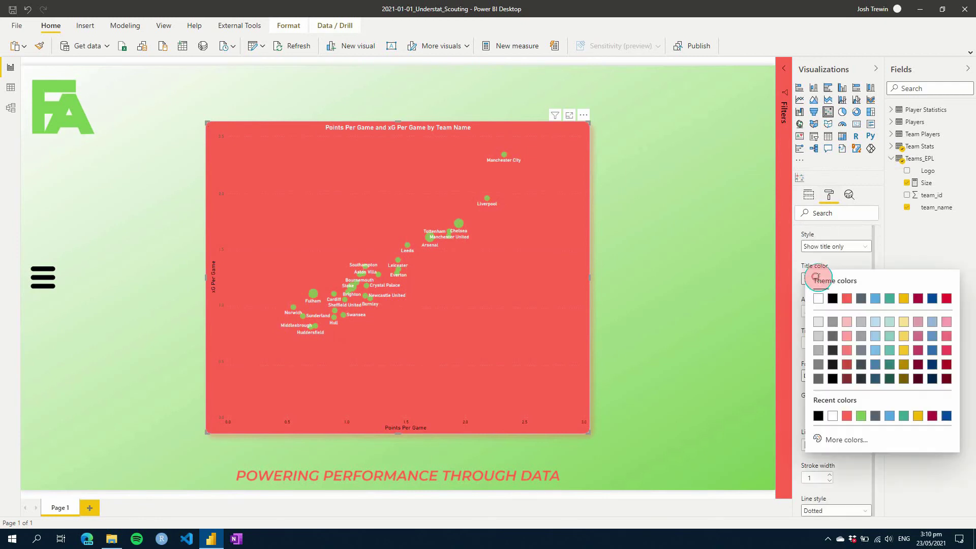
{"action": "left_click", "coordinate": [833, 299]}
{"action": "left_click", "coordinate": [812, 278]}
{"action": "left_click", "coordinate": [810, 295]}
{"action": "left_click", "coordinate": [830, 448]}
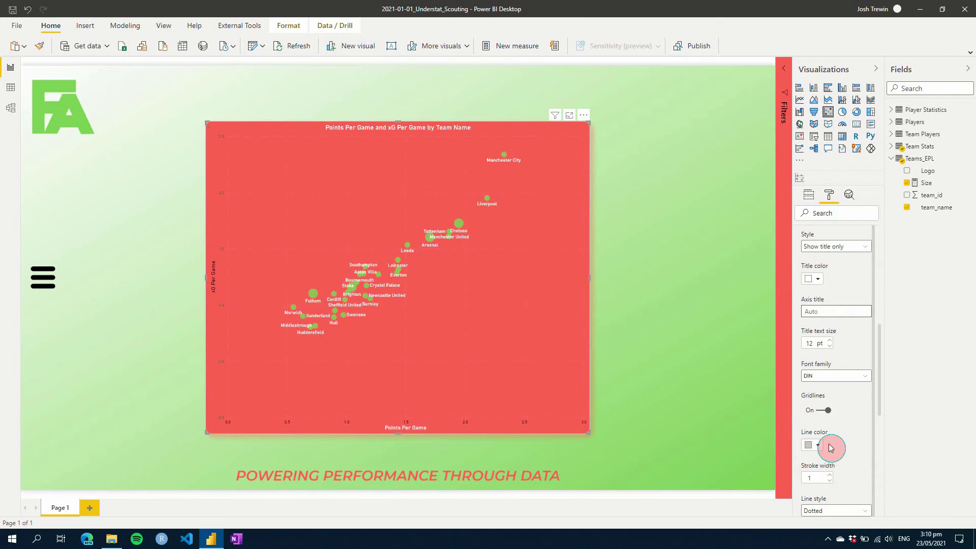
{"action": "scroll", "coordinate": [831, 448], "scroll_direction": "up", "scroll_amount": 2}
{"action": "scroll", "coordinate": [830, 448], "scroll_direction": "up", "scroll_amount": 2}
{"action": "scroll", "coordinate": [830, 447], "scroll_direction": "up", "scroll_amount": 2}
{"action": "scroll", "coordinate": [831, 448], "scroll_direction": "up", "scroll_amount": 2}
{"action": "scroll", "coordinate": [831, 448], "scroll_direction": "down", "scroll_amount": 2}
{"action": "scroll", "coordinate": [831, 448], "scroll_direction": "down", "scroll_amount": 2}
{"action": "left_click", "coordinate": [831, 454]}
{"action": "scroll", "coordinate": [831, 457], "scroll_direction": "up", "scroll_amount": 3}
{"action": "scroll", "coordinate": [830, 458], "scroll_direction": "up", "scroll_amount": 3}
- Hide both axes' labels, make the y-axis title white, and remove horizontal gridlines
{"action": "left_click", "coordinate": [863, 255]}
{"action": "left_click", "coordinate": [815, 254]}
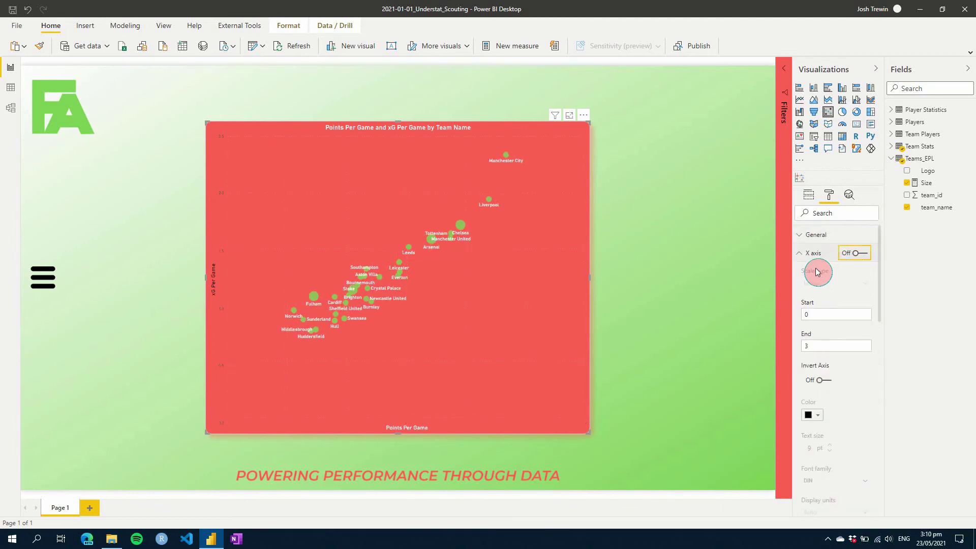
{"action": "left_click", "coordinate": [814, 271]}
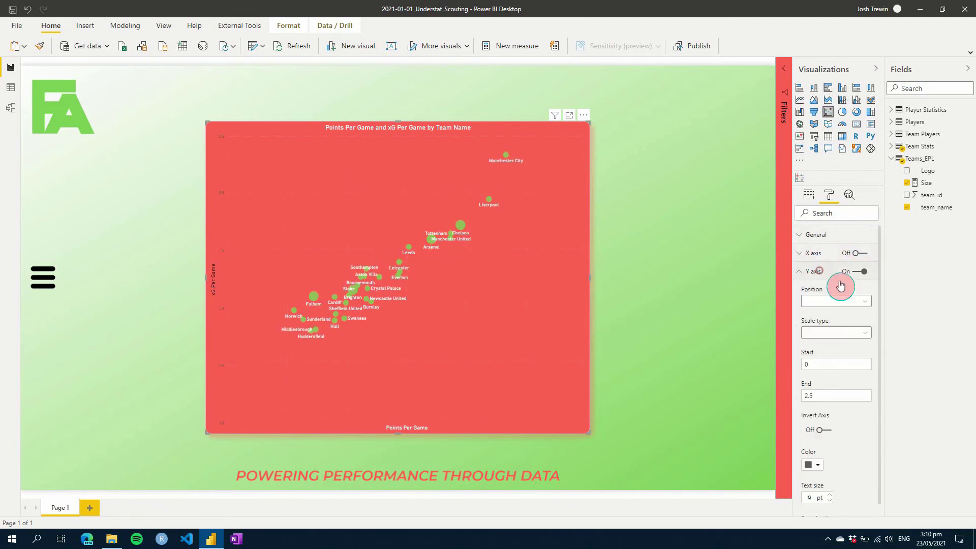
{"action": "scroll", "coordinate": [837, 386], "scroll_direction": "down", "scroll_amount": 2}
{"action": "scroll", "coordinate": [837, 390], "scroll_direction": "down", "scroll_amount": 3}
{"action": "scroll", "coordinate": [839, 392], "scroll_direction": "down", "scroll_amount": 3}
{"action": "left_click", "coordinate": [823, 325]}
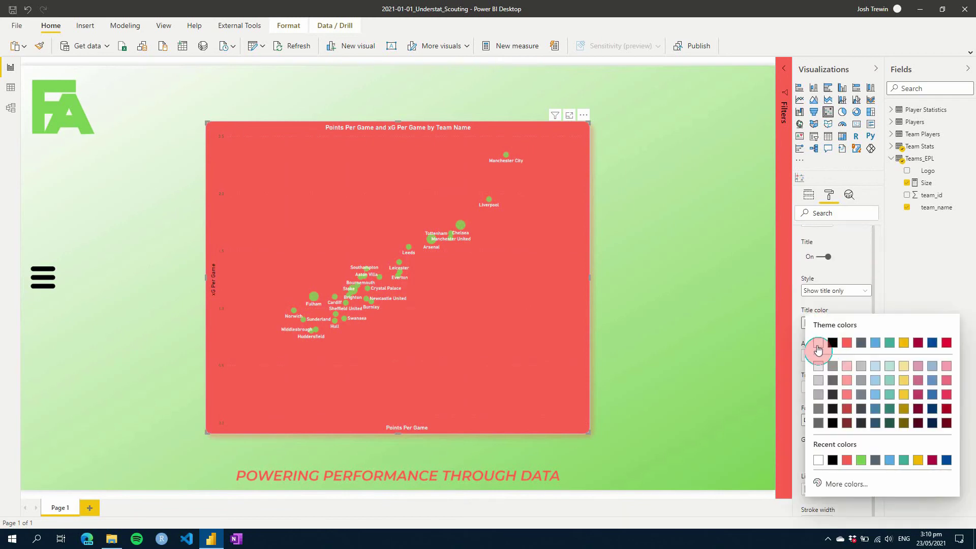
{"action": "left_click", "coordinate": [817, 346]}
{"action": "scroll", "coordinate": [850, 447], "scroll_direction": "down", "scroll_amount": 2}
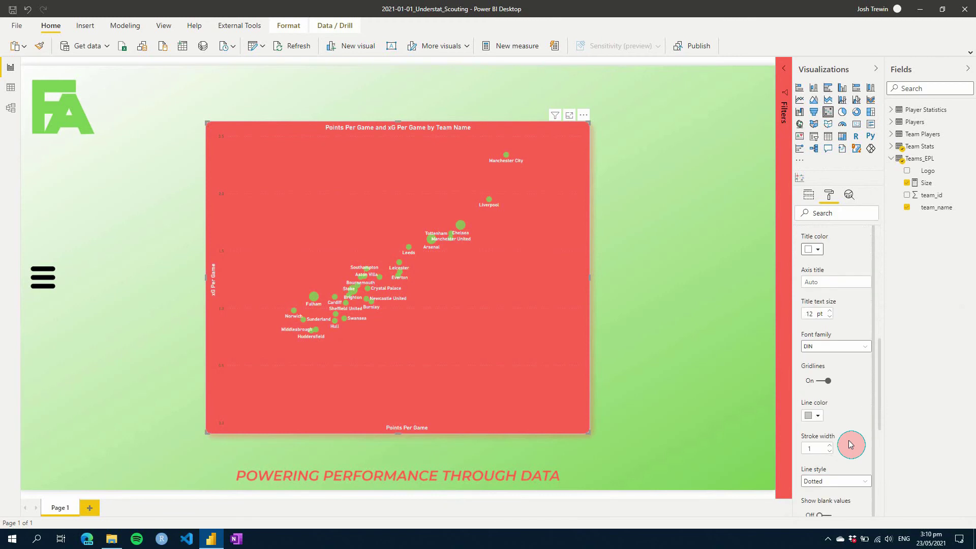
{"action": "left_click", "coordinate": [826, 382]}
{"action": "scroll", "coordinate": [846, 404], "scroll_direction": "up", "scroll_amount": 5}
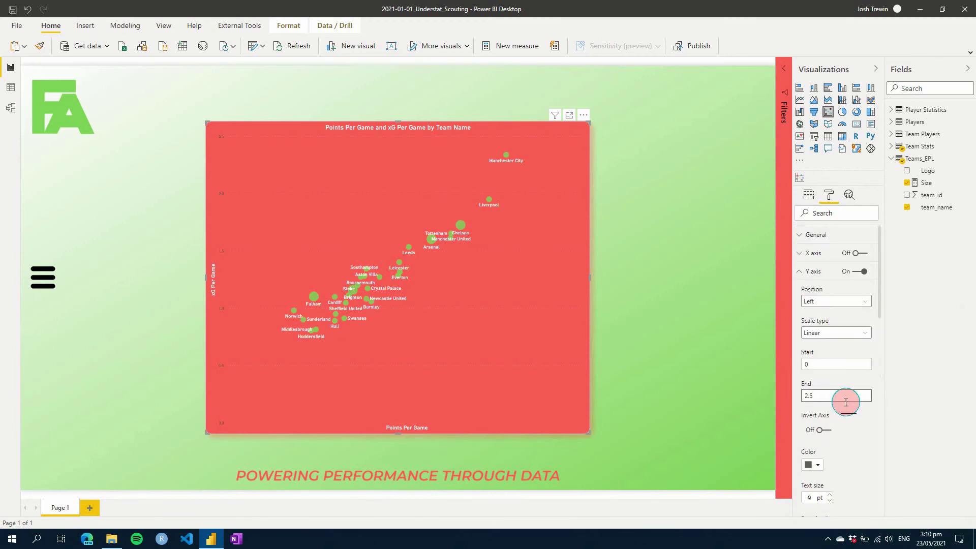
{"action": "left_click", "coordinate": [860, 279]}
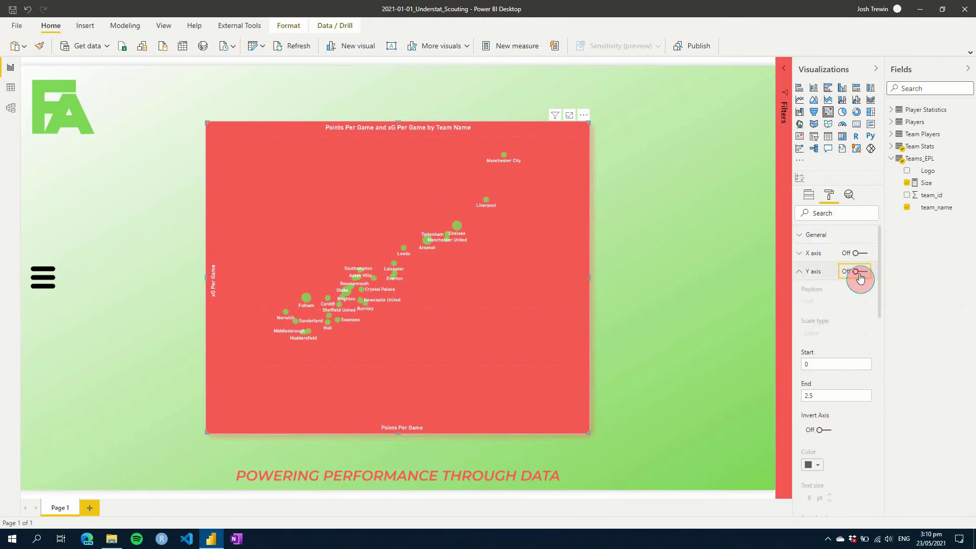
{"action": "left_click", "coordinate": [725, 316]}
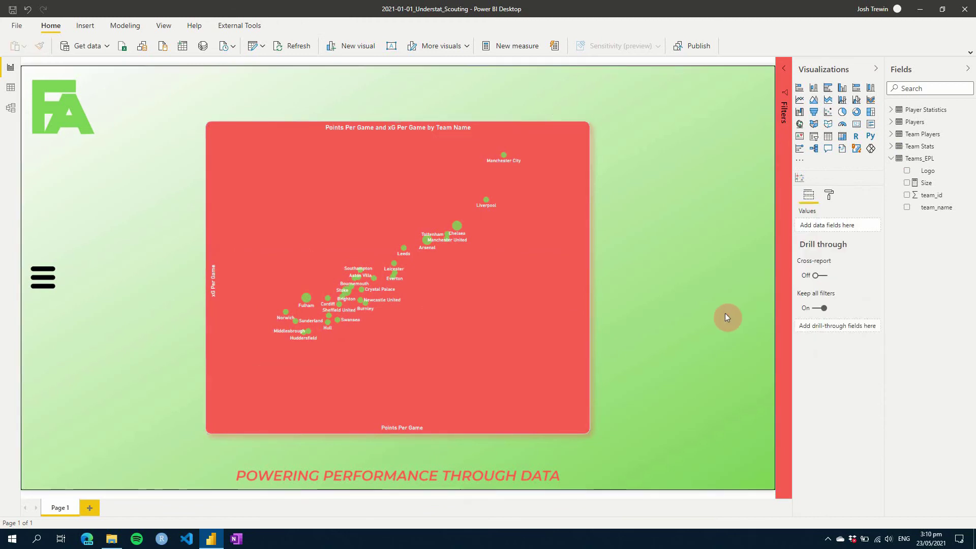
- Nudge the chart slightly and toggle Arsenal in the slide-out Team Selector
{"action": "left_click_drag", "start_coordinate": [467, 399], "coordinate": [471, 401]}
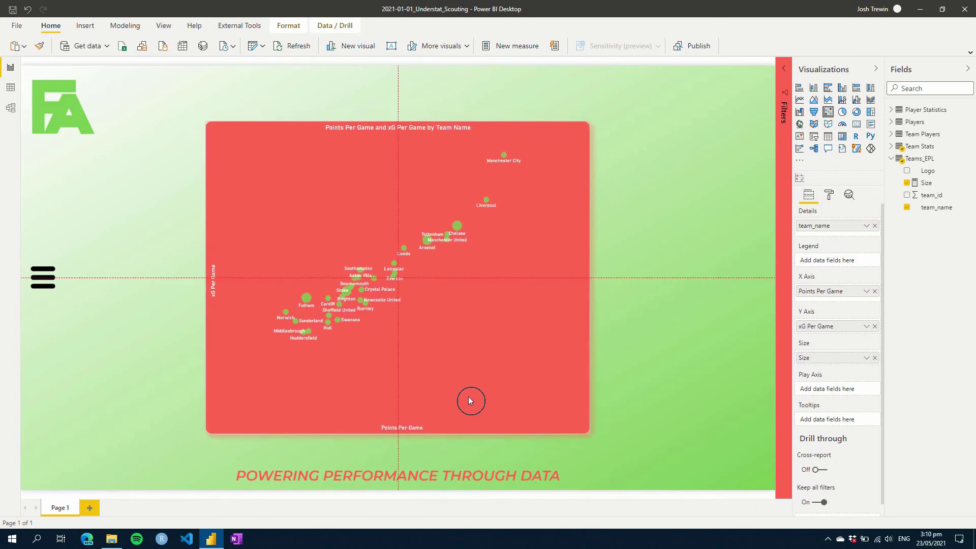
{"action": "left_click", "coordinate": [626, 420]}
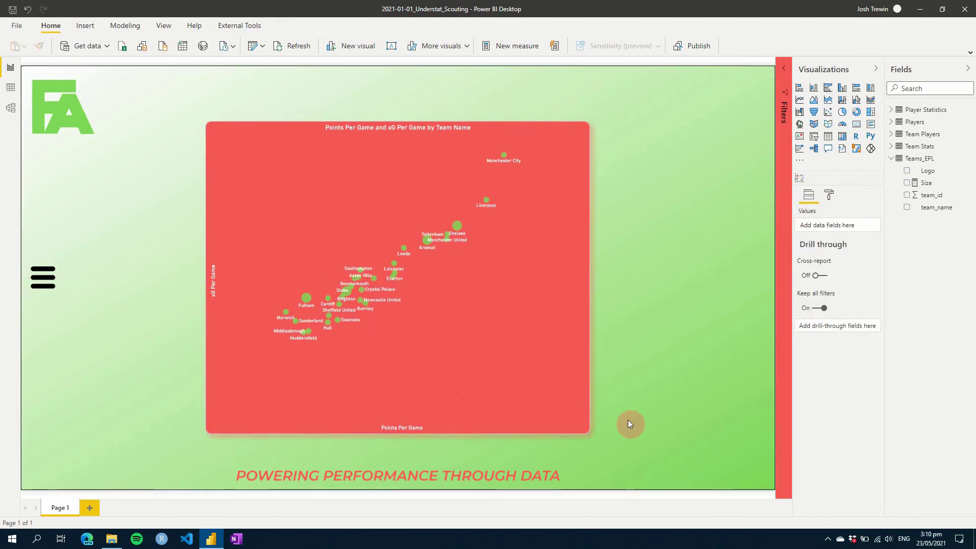
{"action": "left_click", "coordinate": [43, 276], "text": "ctrl"}
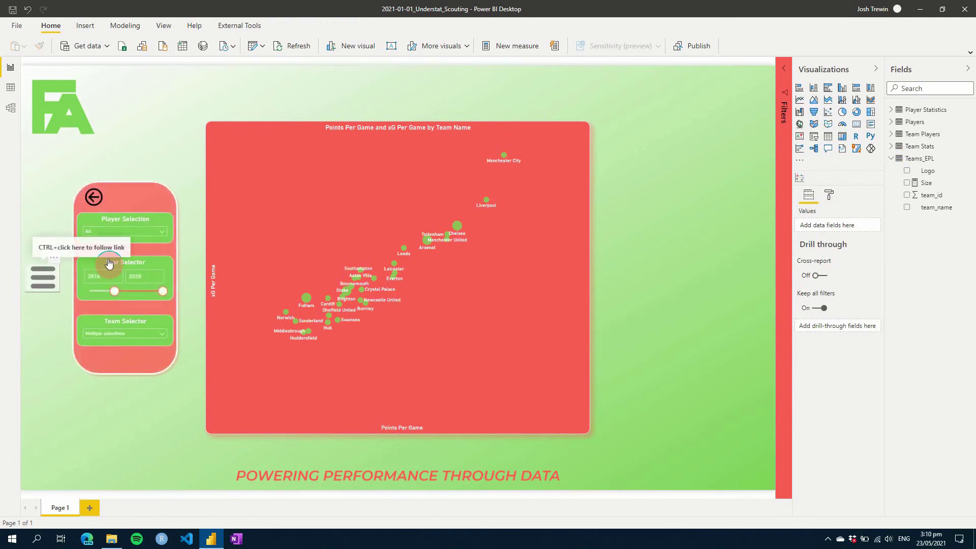
{"action": "left_click", "coordinate": [116, 336]}
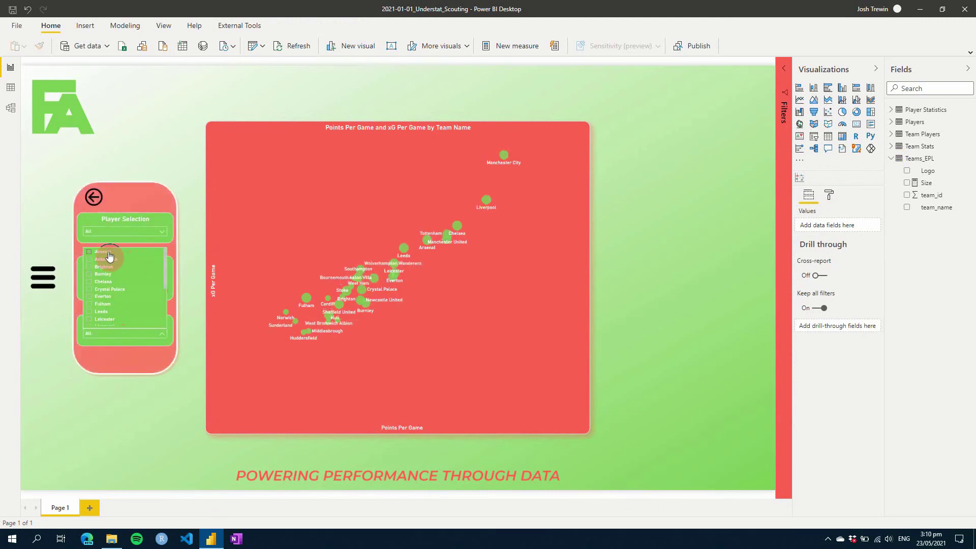
{"action": "left_click", "coordinate": [110, 256]}
{"action": "left_click", "coordinate": [109, 257]}
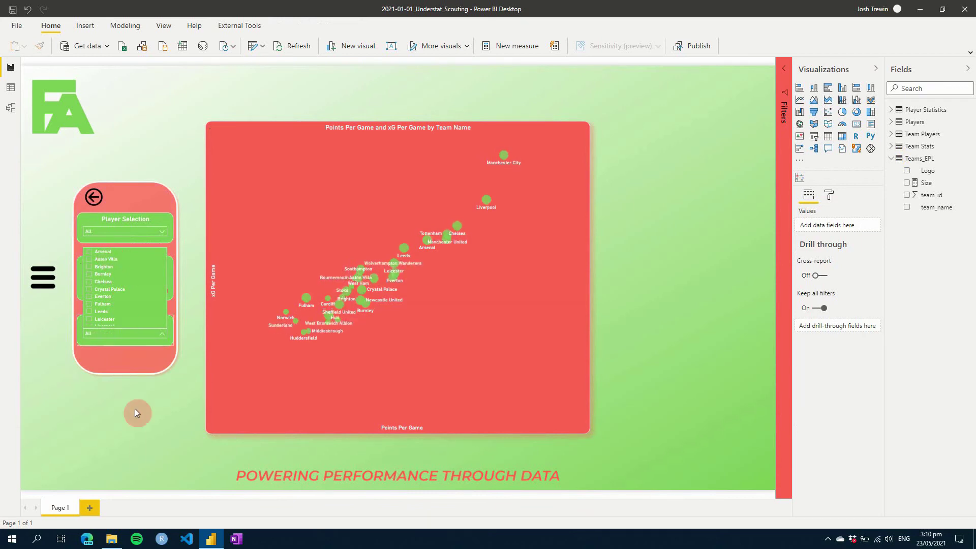
{"action": "left_click", "coordinate": [133, 363]}
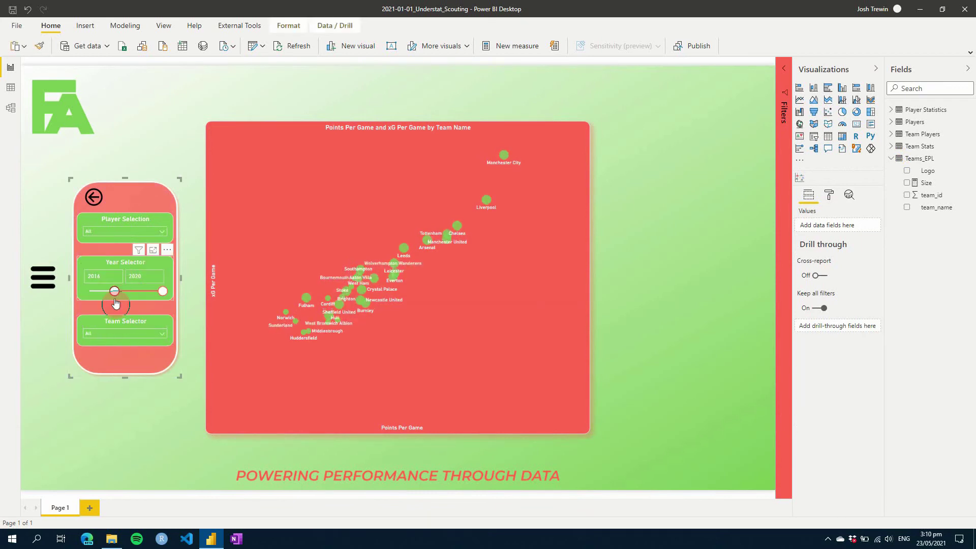
- Move the Year slider to start at 2017 and close the filter panel
{"action": "left_click_drag", "start_coordinate": [115, 304], "coordinate": [91, 296]}
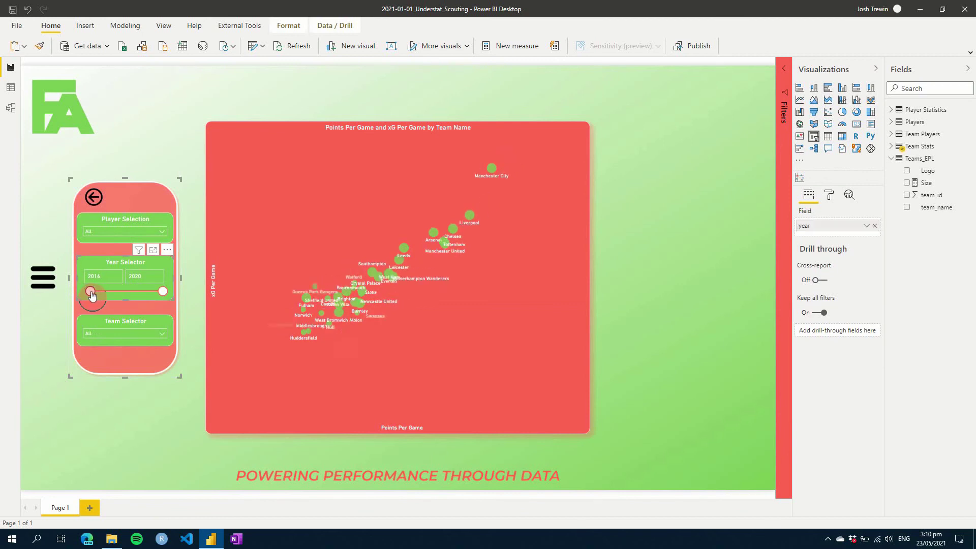
{"action": "mouse_move", "coordinate": [91, 296]}
{"action": "left_mouse_down"}
{"action": "mouse_move", "coordinate": [141, 294]}
{"action": "mouse_move", "coordinate": [139, 453]}
{"action": "left_mouse_up"}
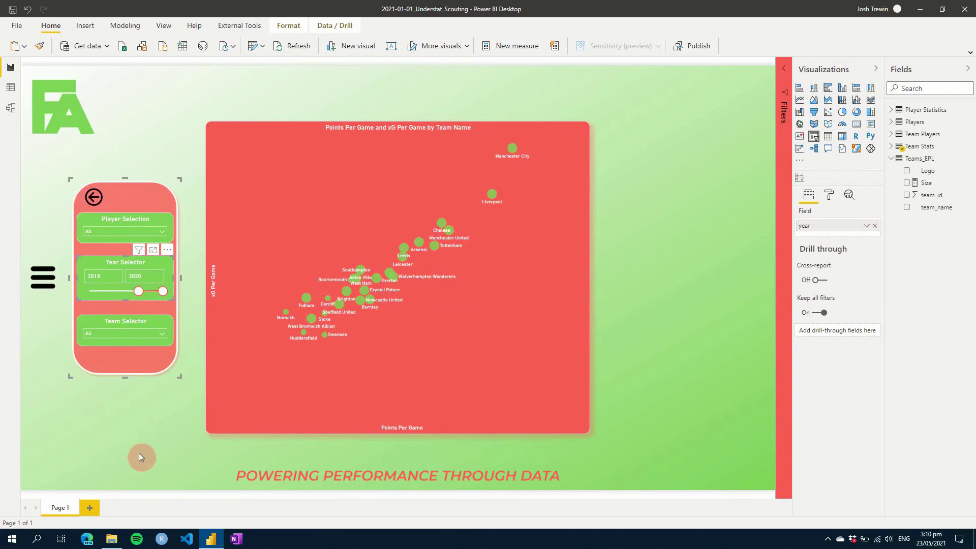
{"action": "left_click", "coordinate": [94, 198], "text": "ctrl"}
{"action": "left_click", "coordinate": [735, 244]}
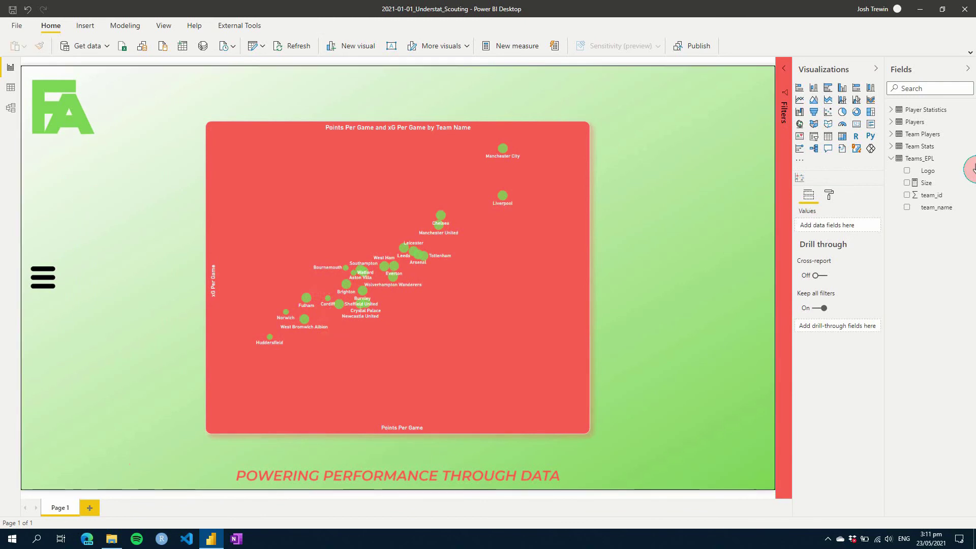
- Collapse the Teams_EPL field list in the Fields pane
{"action": "left_click", "coordinate": [890, 159]}
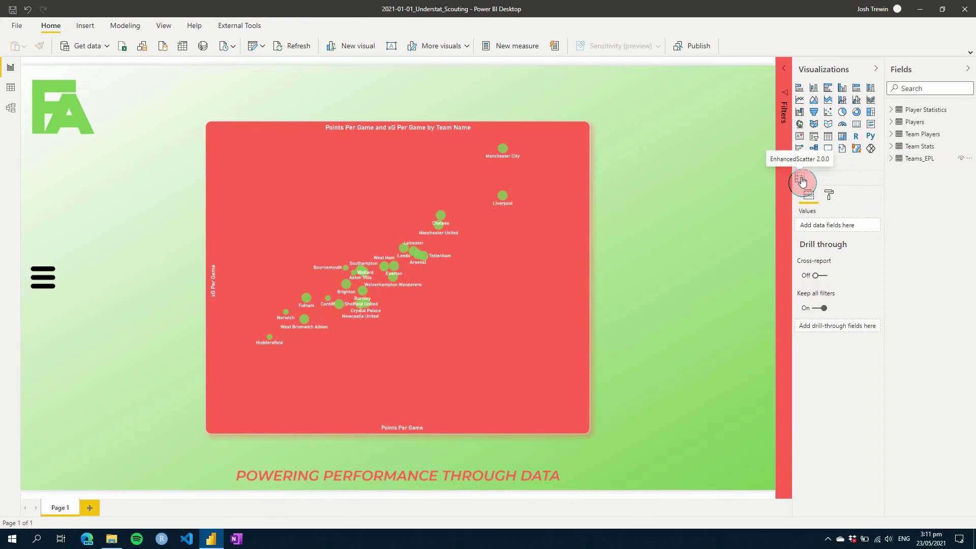
- Convert the chart to an Enhanced Scatter showing Logo crests, then remove and re-add Size
{"action": "left_click", "coordinate": [536, 367]}
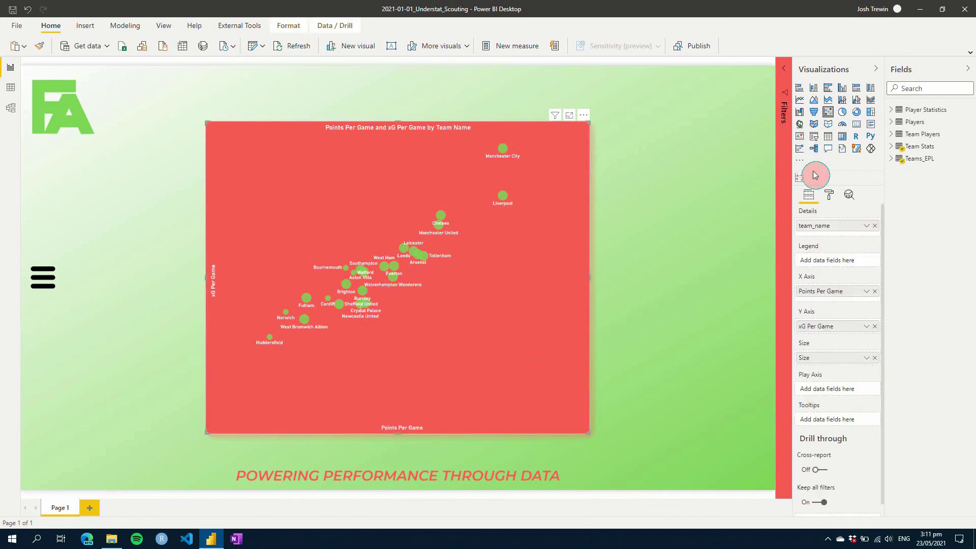
{"action": "left_click", "coordinate": [798, 180]}
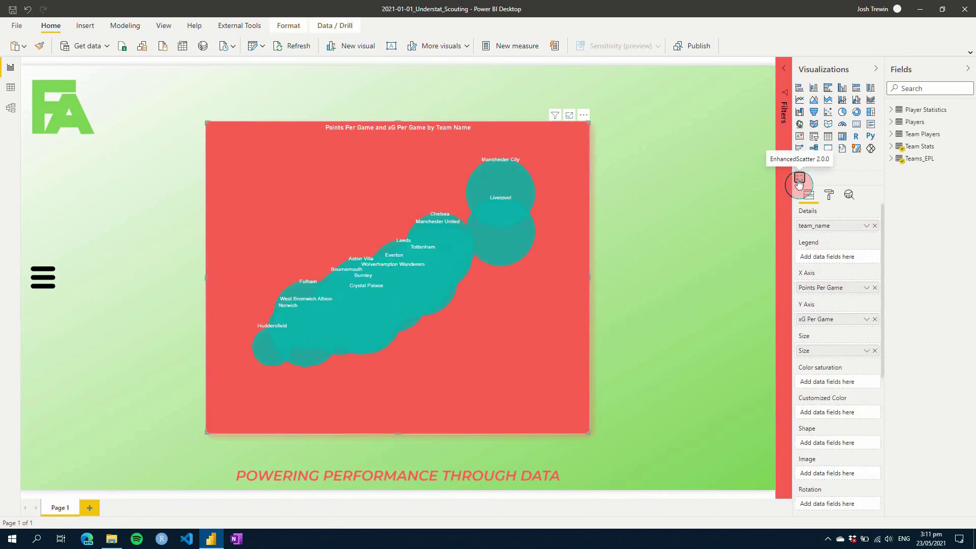
{"action": "left_click", "coordinate": [893, 163]}
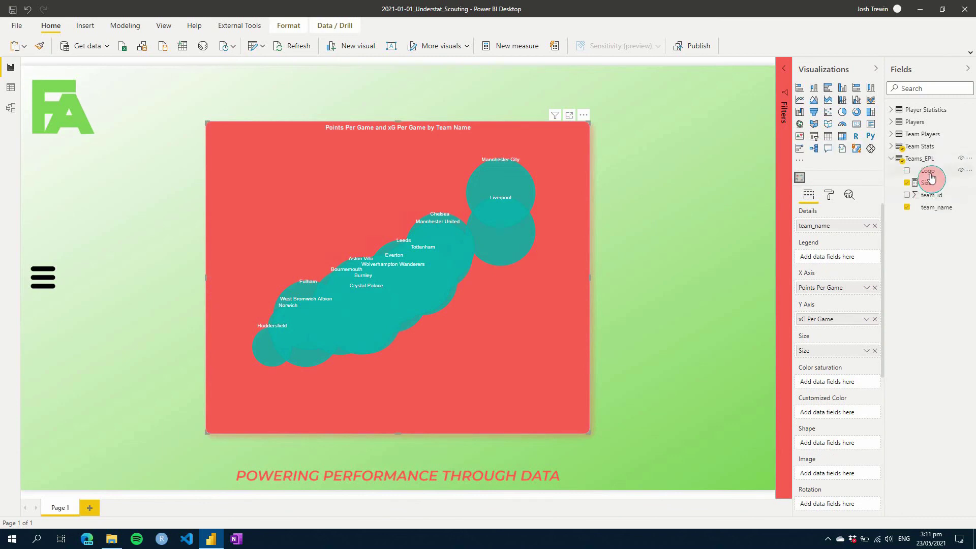
{"action": "mouse_move", "coordinate": [926, 170]}
{"action": "left_mouse_down"}
{"action": "mouse_move", "coordinate": [894, 231]}
{"action": "mouse_move", "coordinate": [840, 476]}
{"action": "left_mouse_up"}
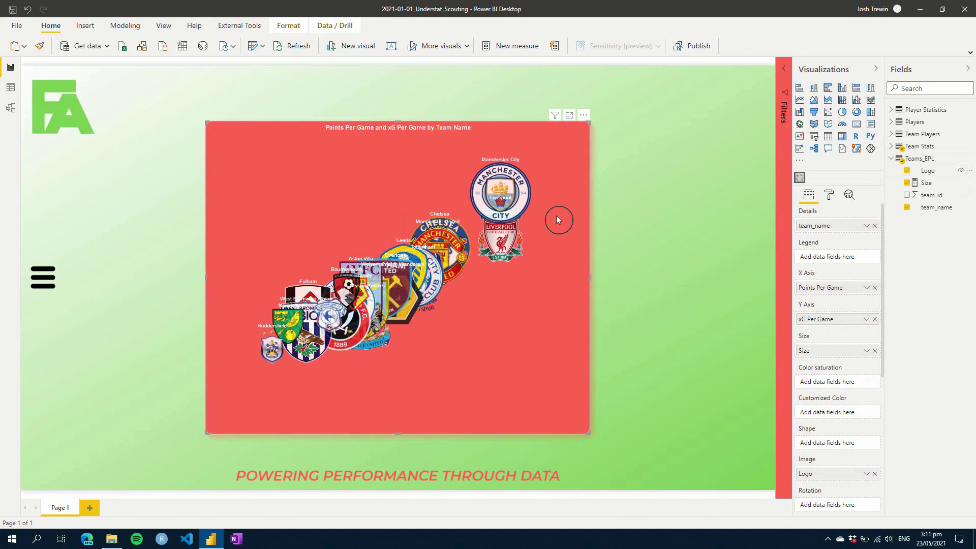
{"action": "left_click", "coordinate": [875, 351]}
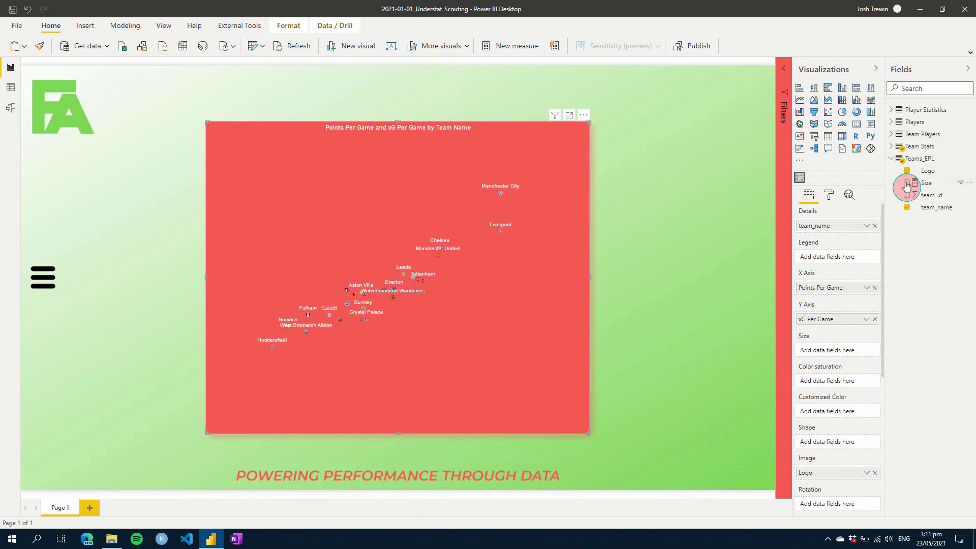
{"action": "left_click_drag", "start_coordinate": [925, 183], "coordinate": [837, 358]}
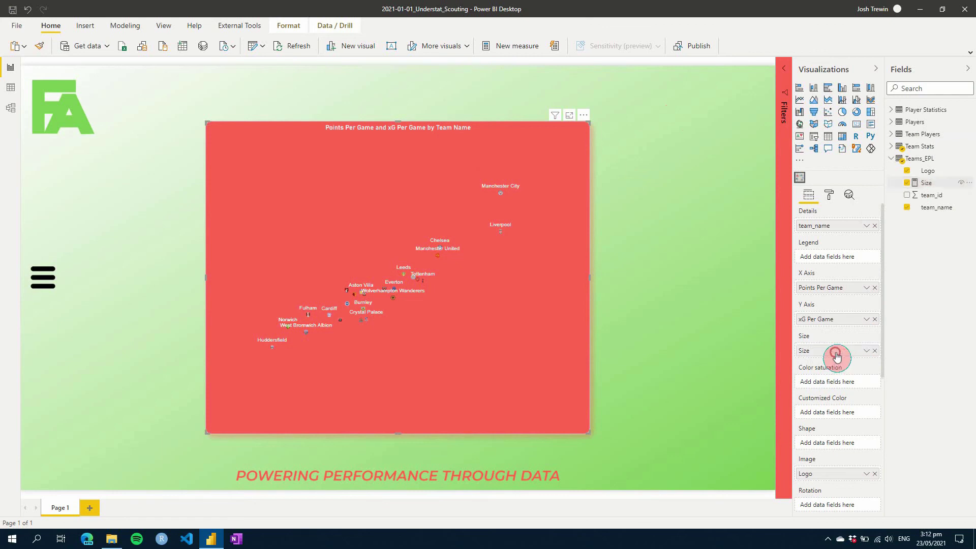
- Switch back to the standard Scatter chart and remove Logo from the Legend well
{"action": "left_click", "coordinate": [827, 112]}
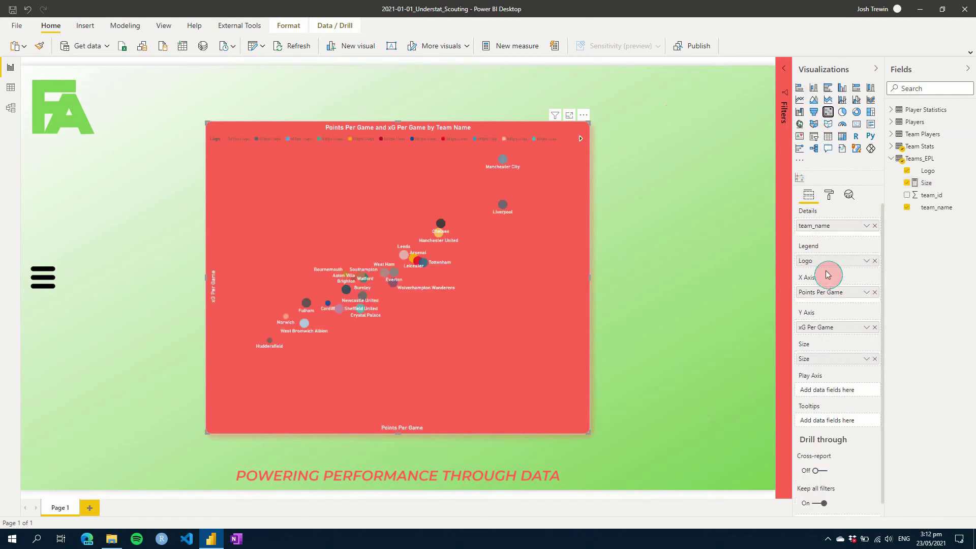
{"action": "left_click", "coordinate": [875, 261]}
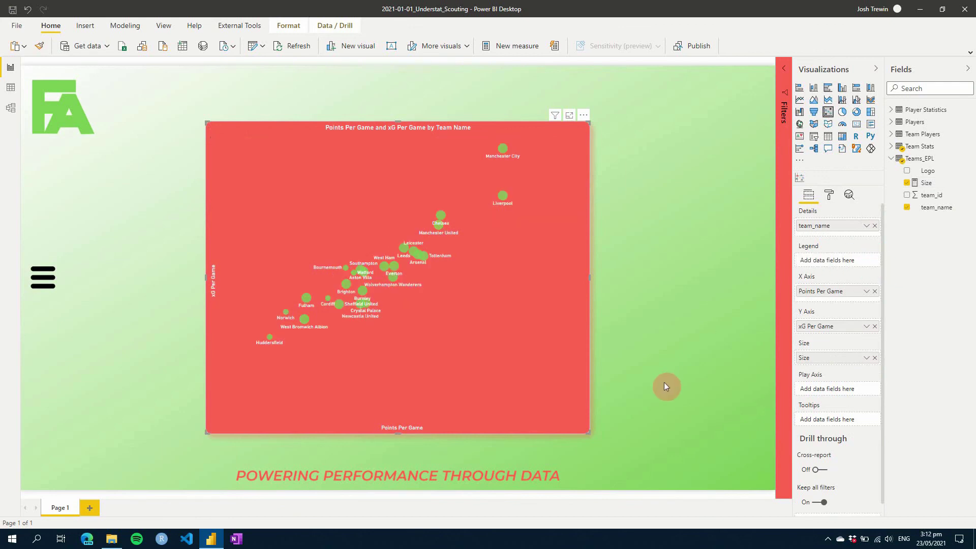
{"action": "left_click", "coordinate": [662, 360]}
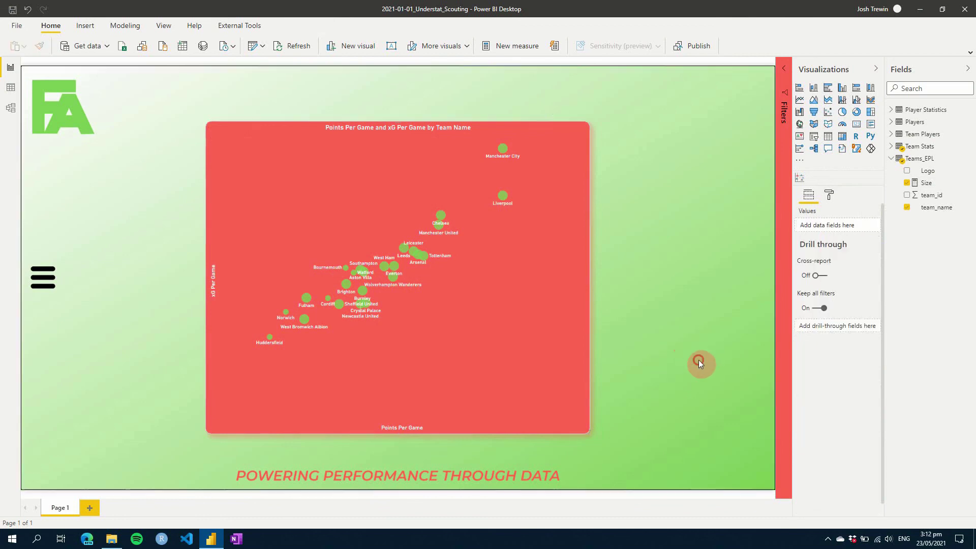